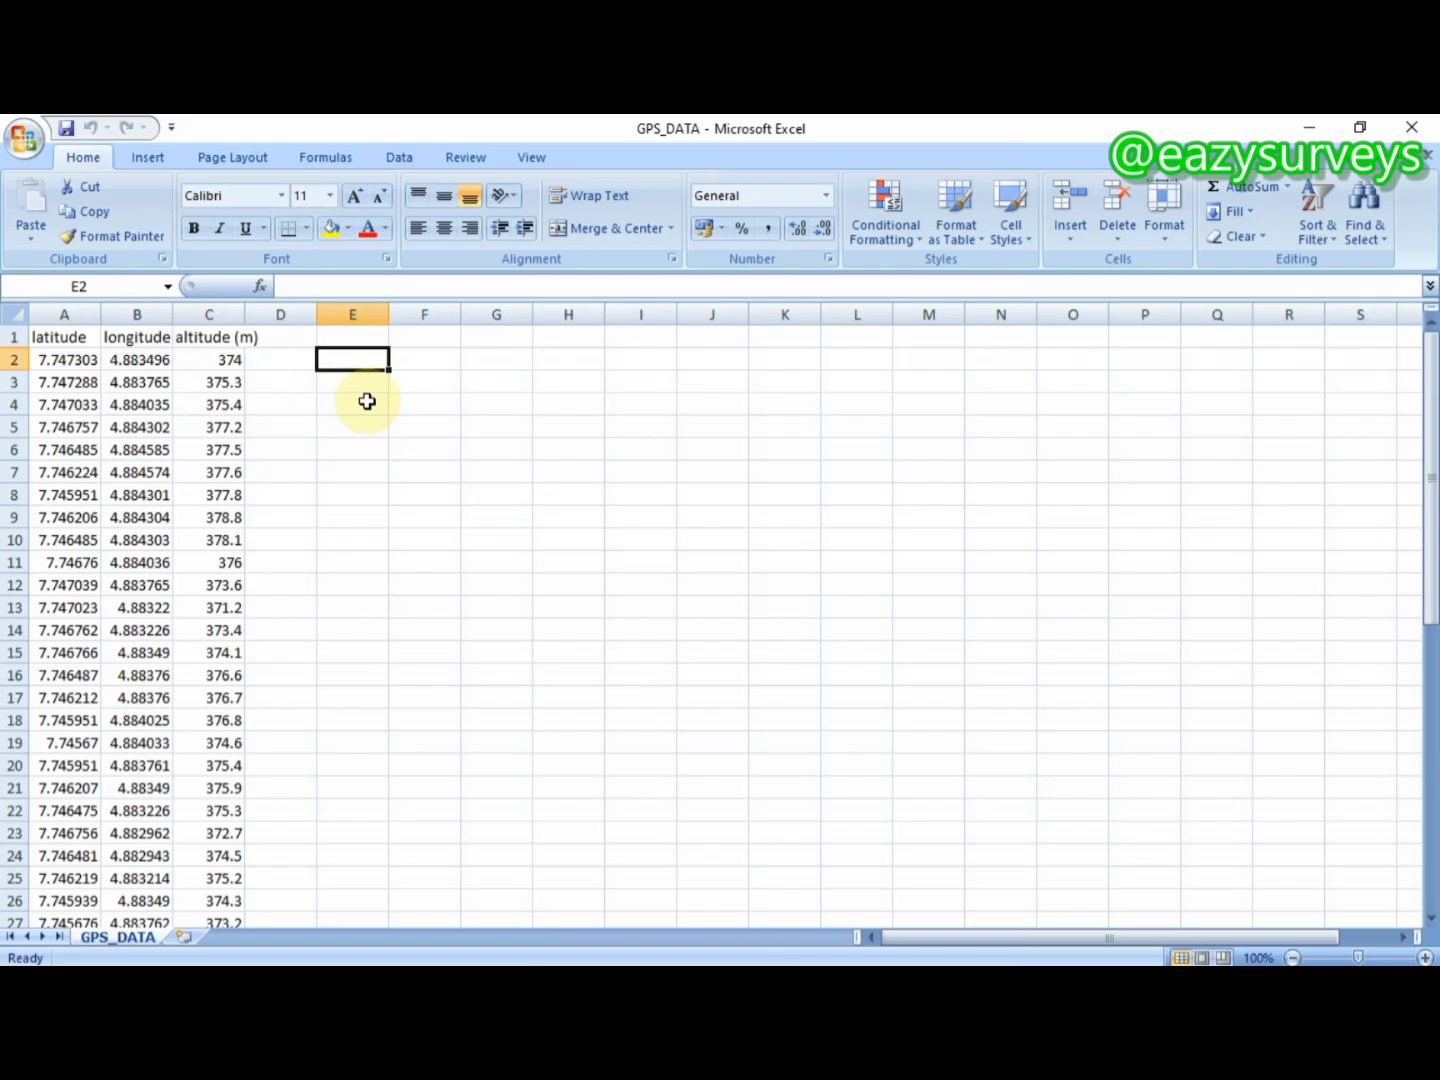
# Launch Franson CoordTrans from the desktop, reposition its window so it is fully visible, and return to the GPS_DATA workbook in Excel
pyautogui.click(1310, 127)
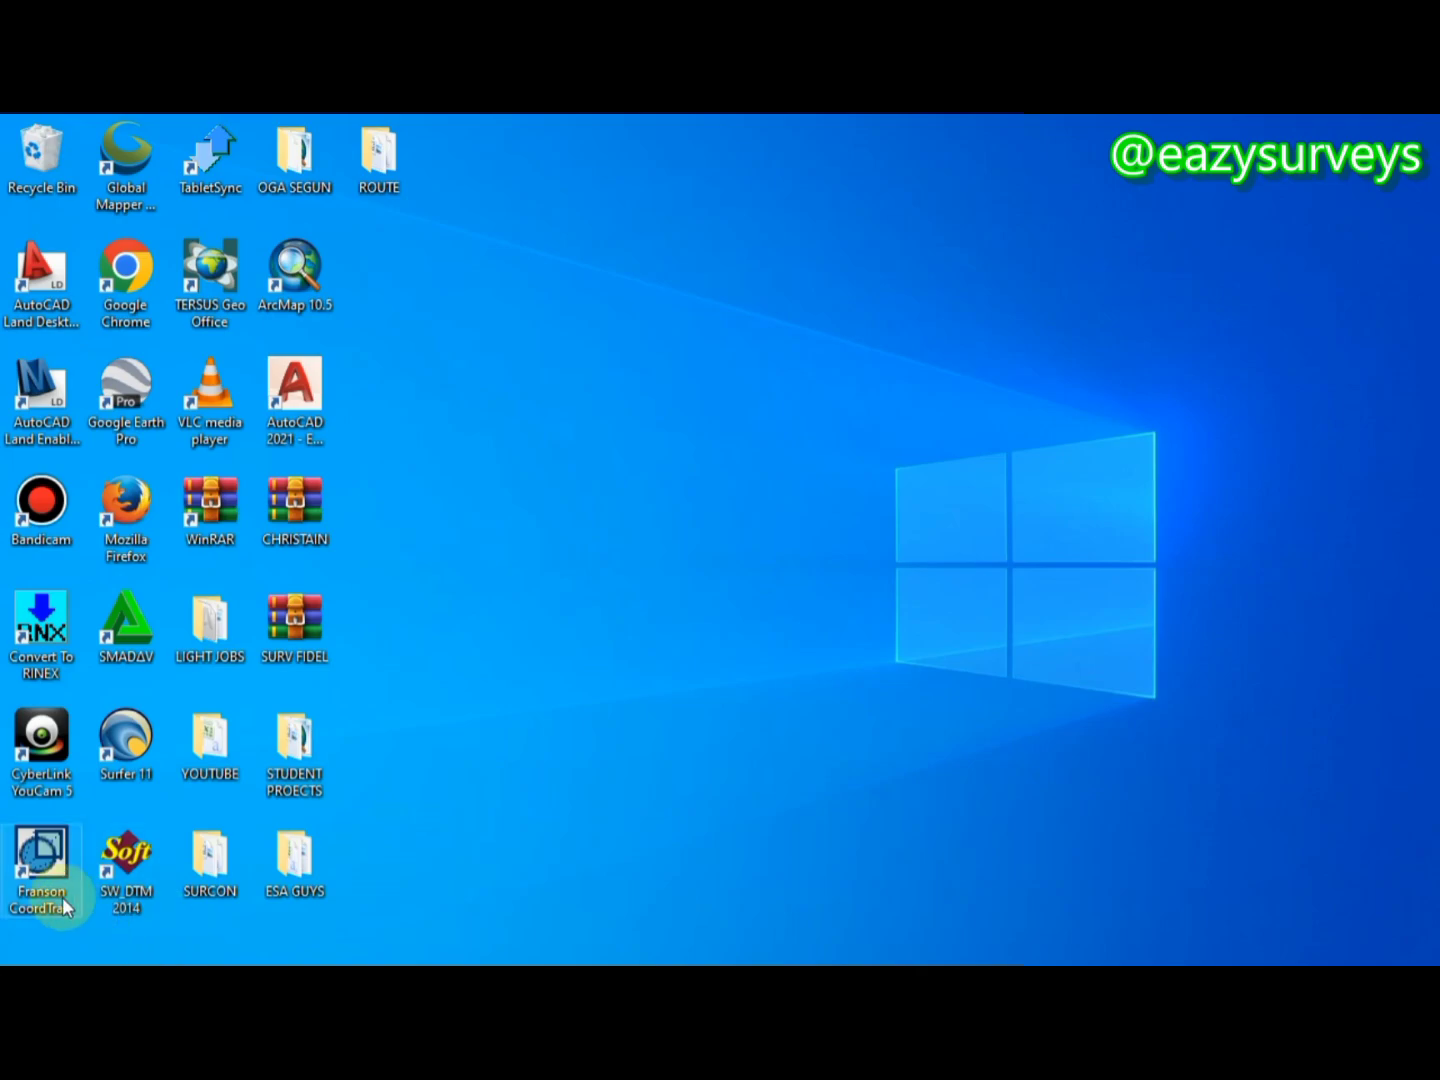
pyautogui.doubleClick(41, 866)
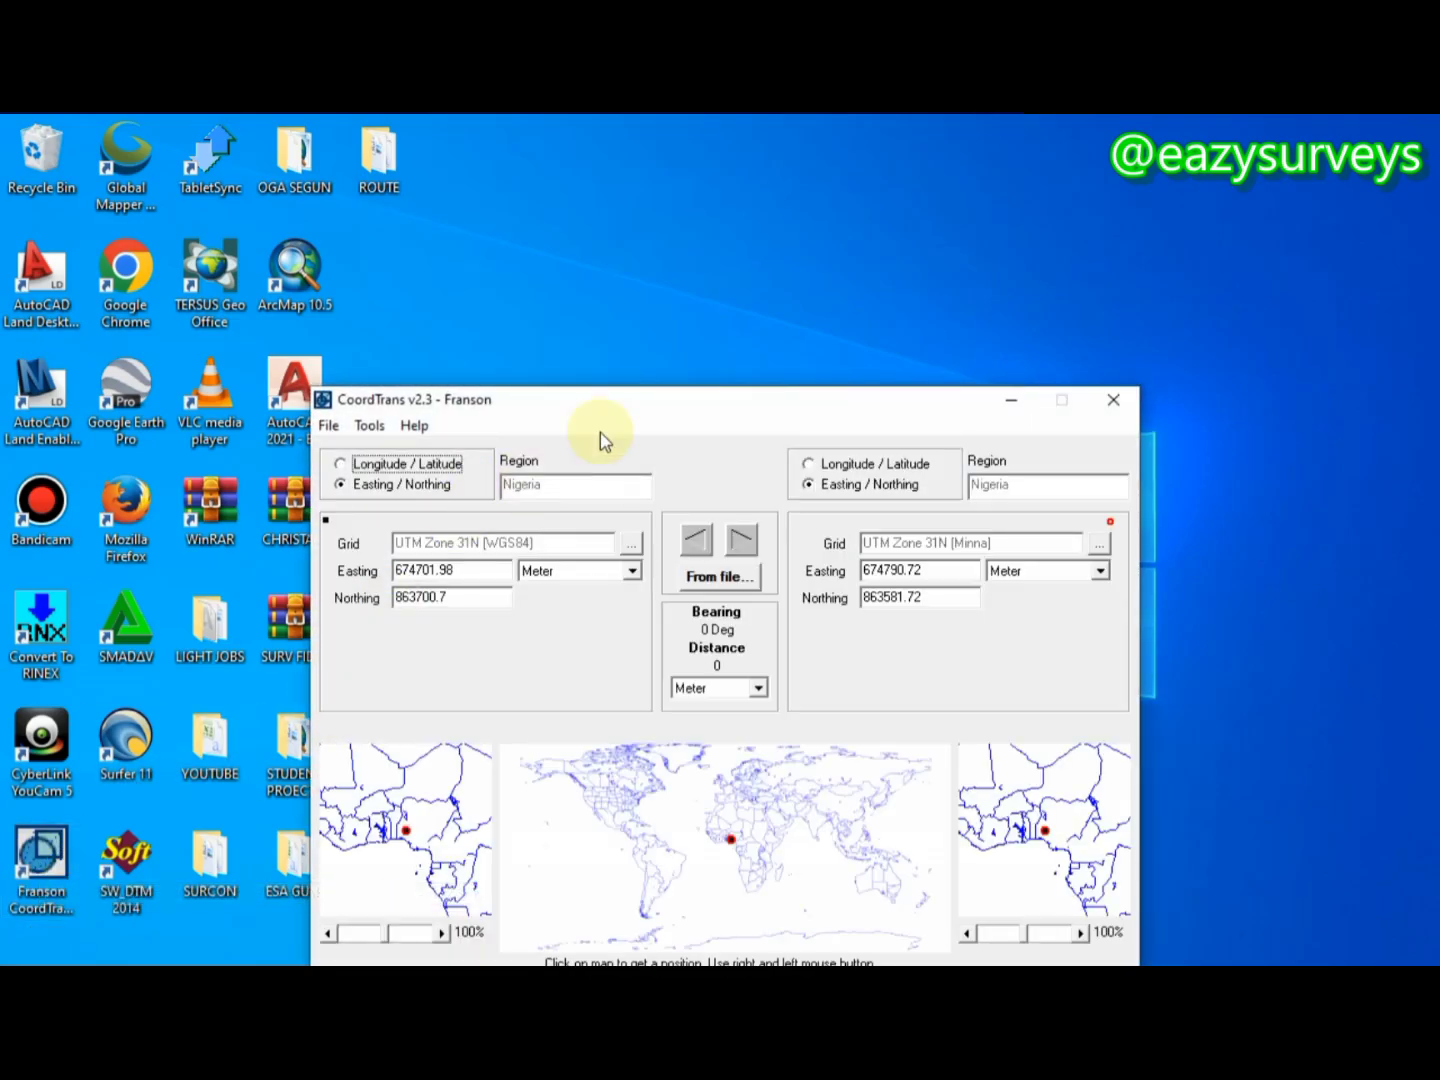
pyautogui.moveTo(734, 395); pyautogui.dragTo(778, 184)
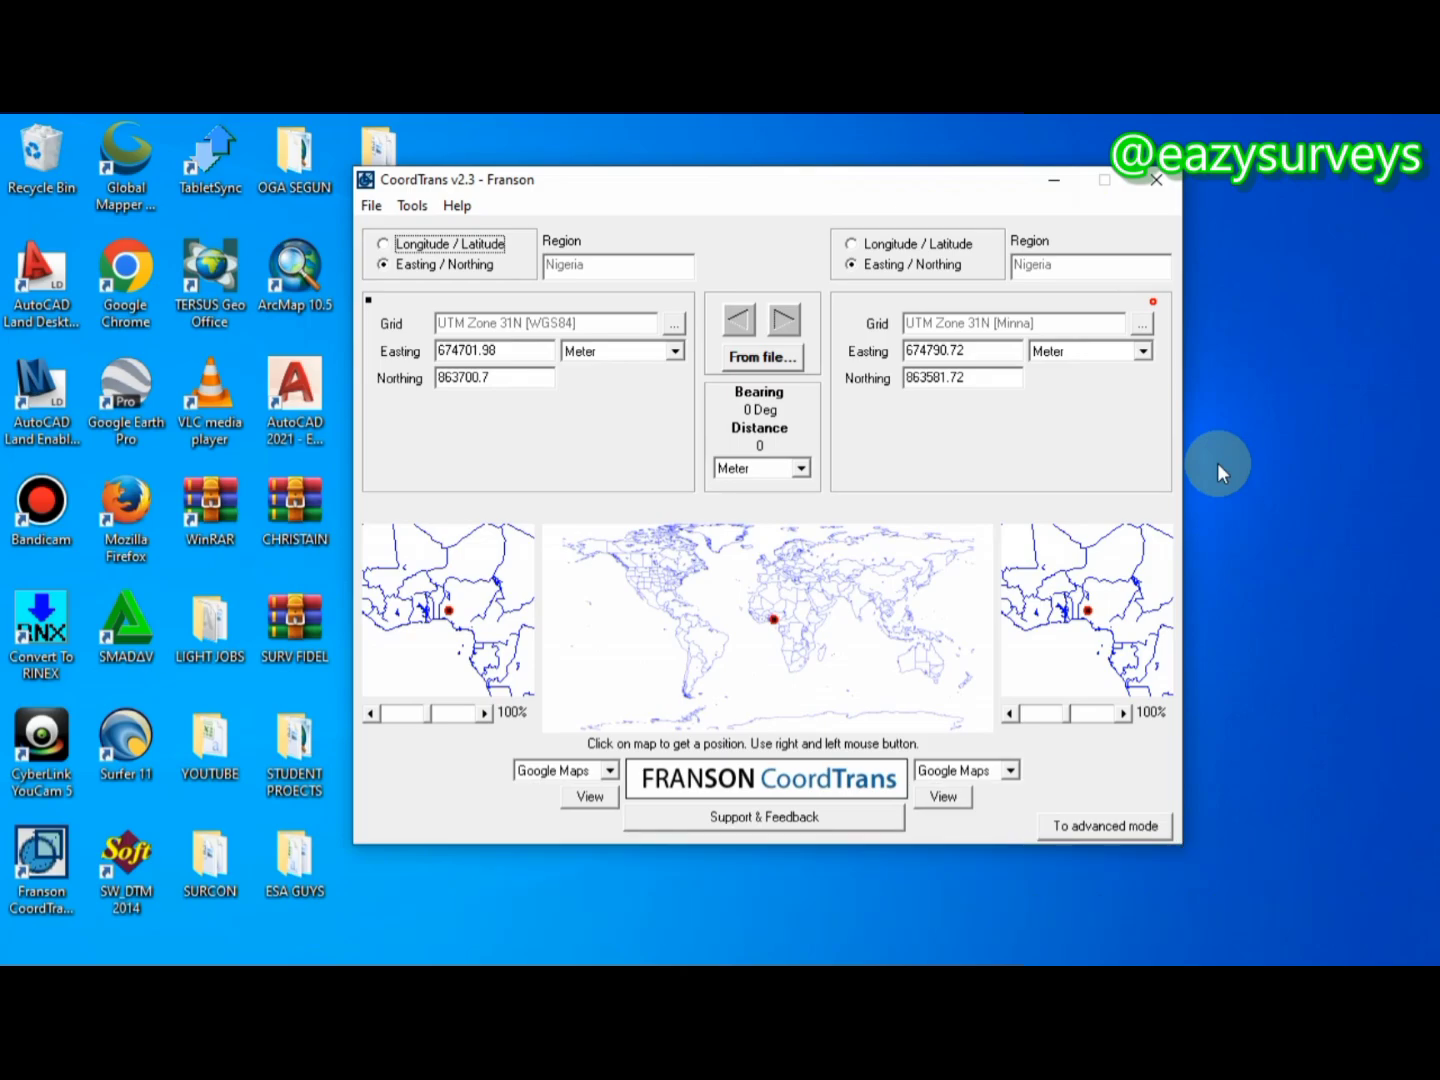
pyautogui.click(1056, 183)
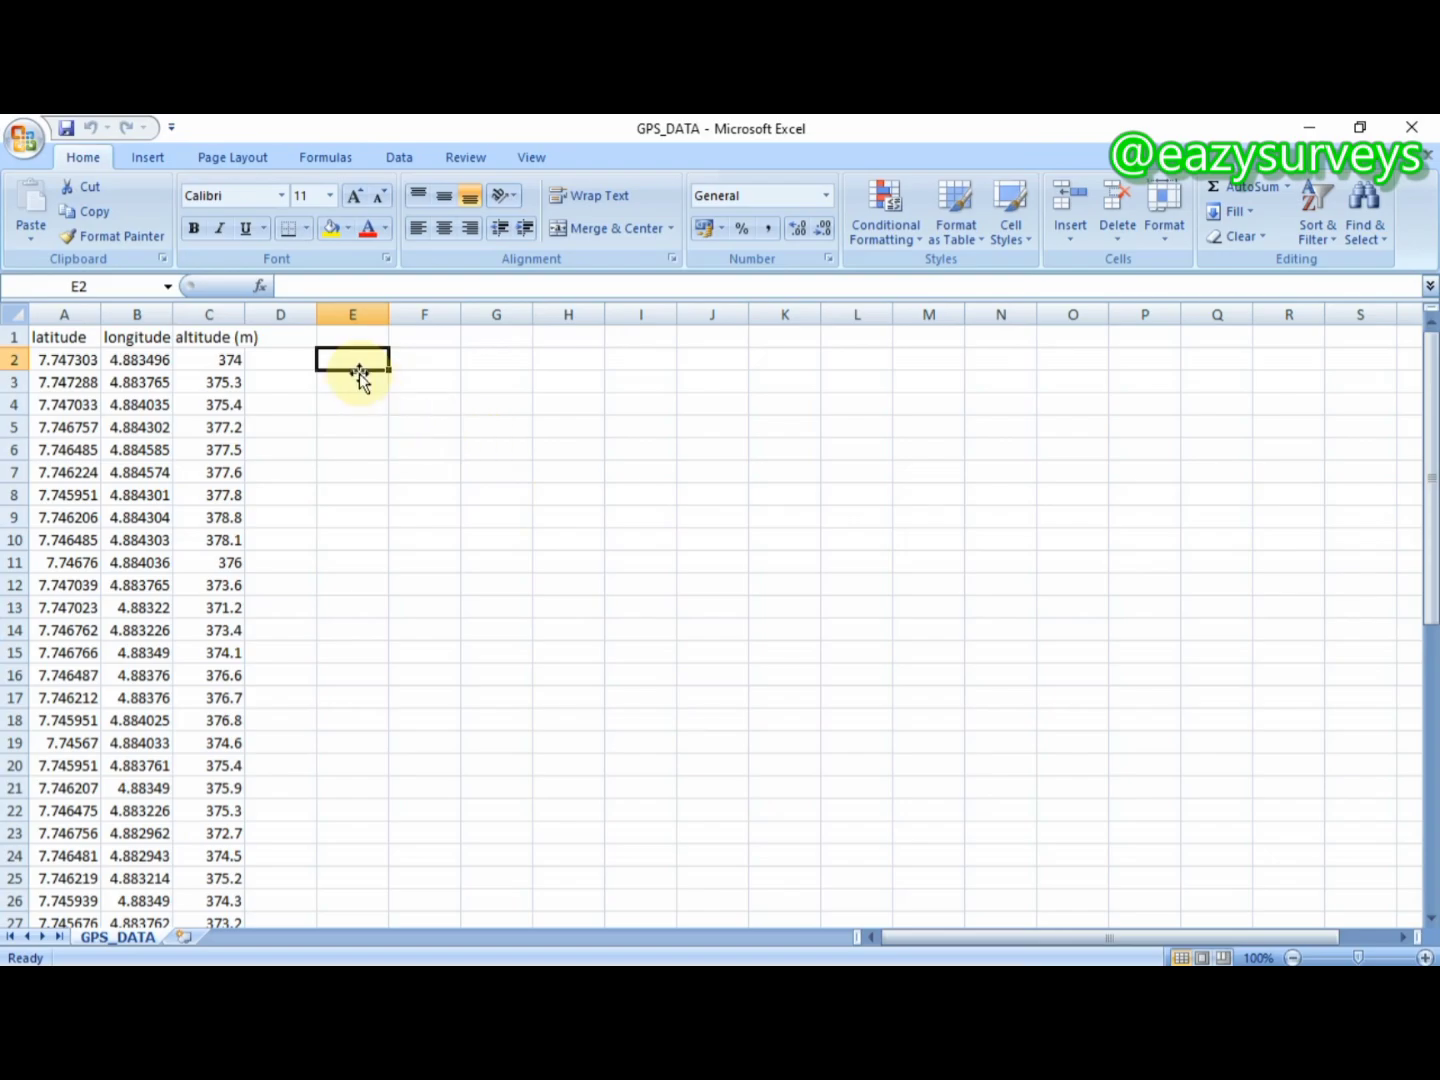
# Save the sheet as GPS_DATA in CSV (Comma delimited) format in the Desktop YOUTUBE folder, replacing the existing file and keeping the CSV format
pyautogui.click(24, 136)
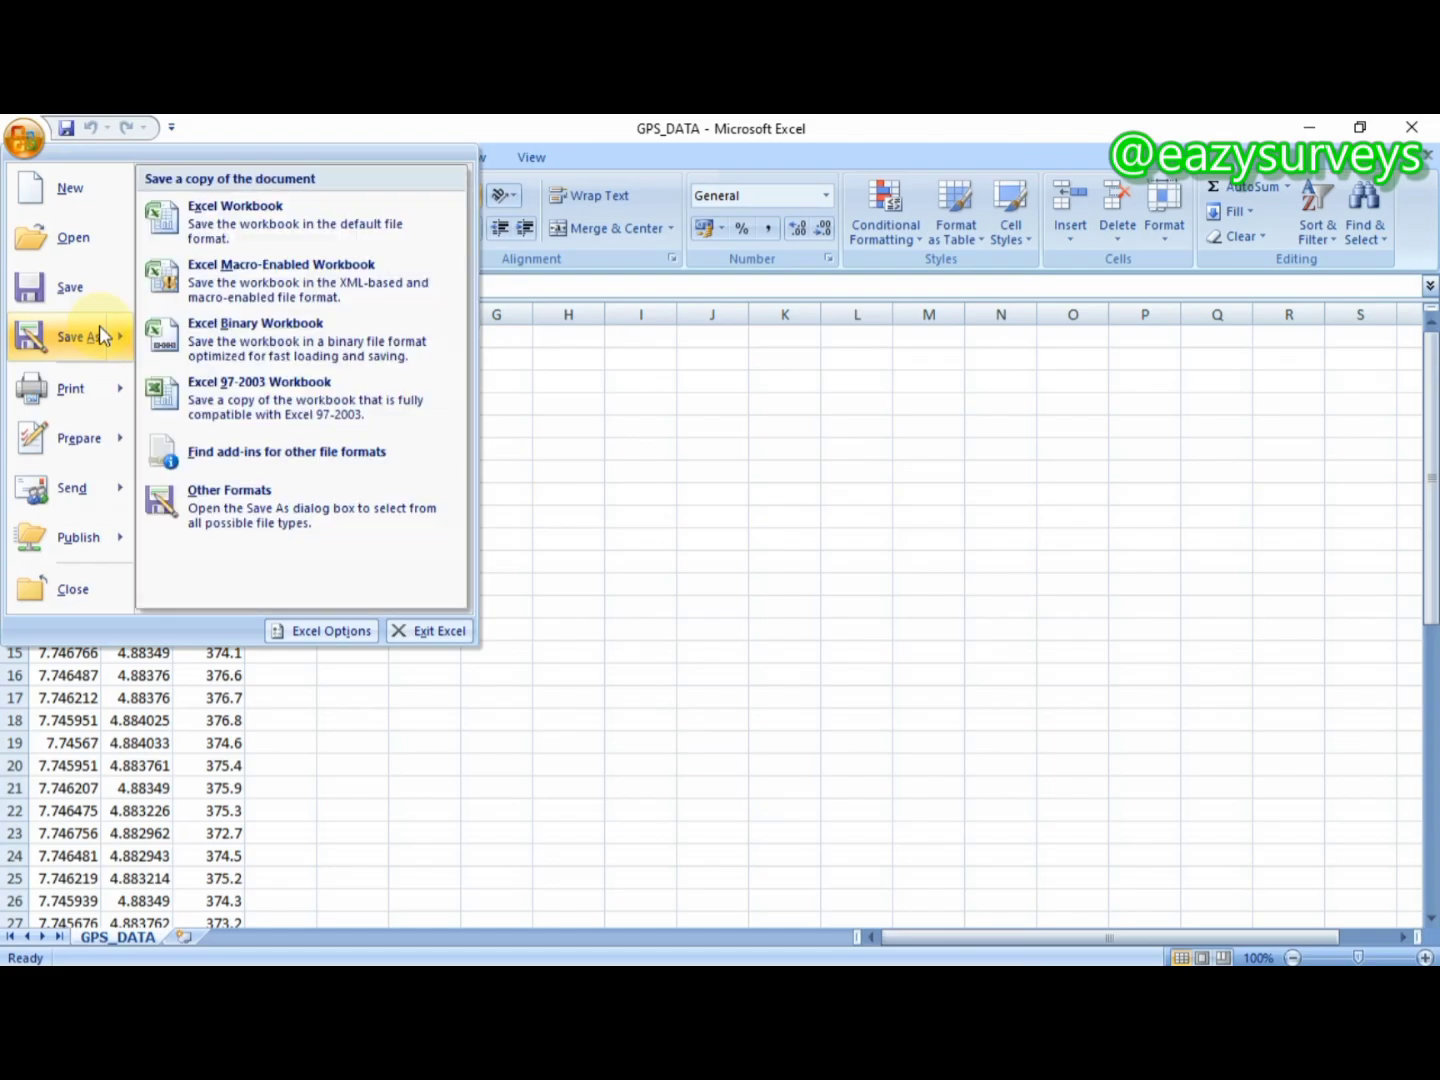
pyautogui.click(99, 337)
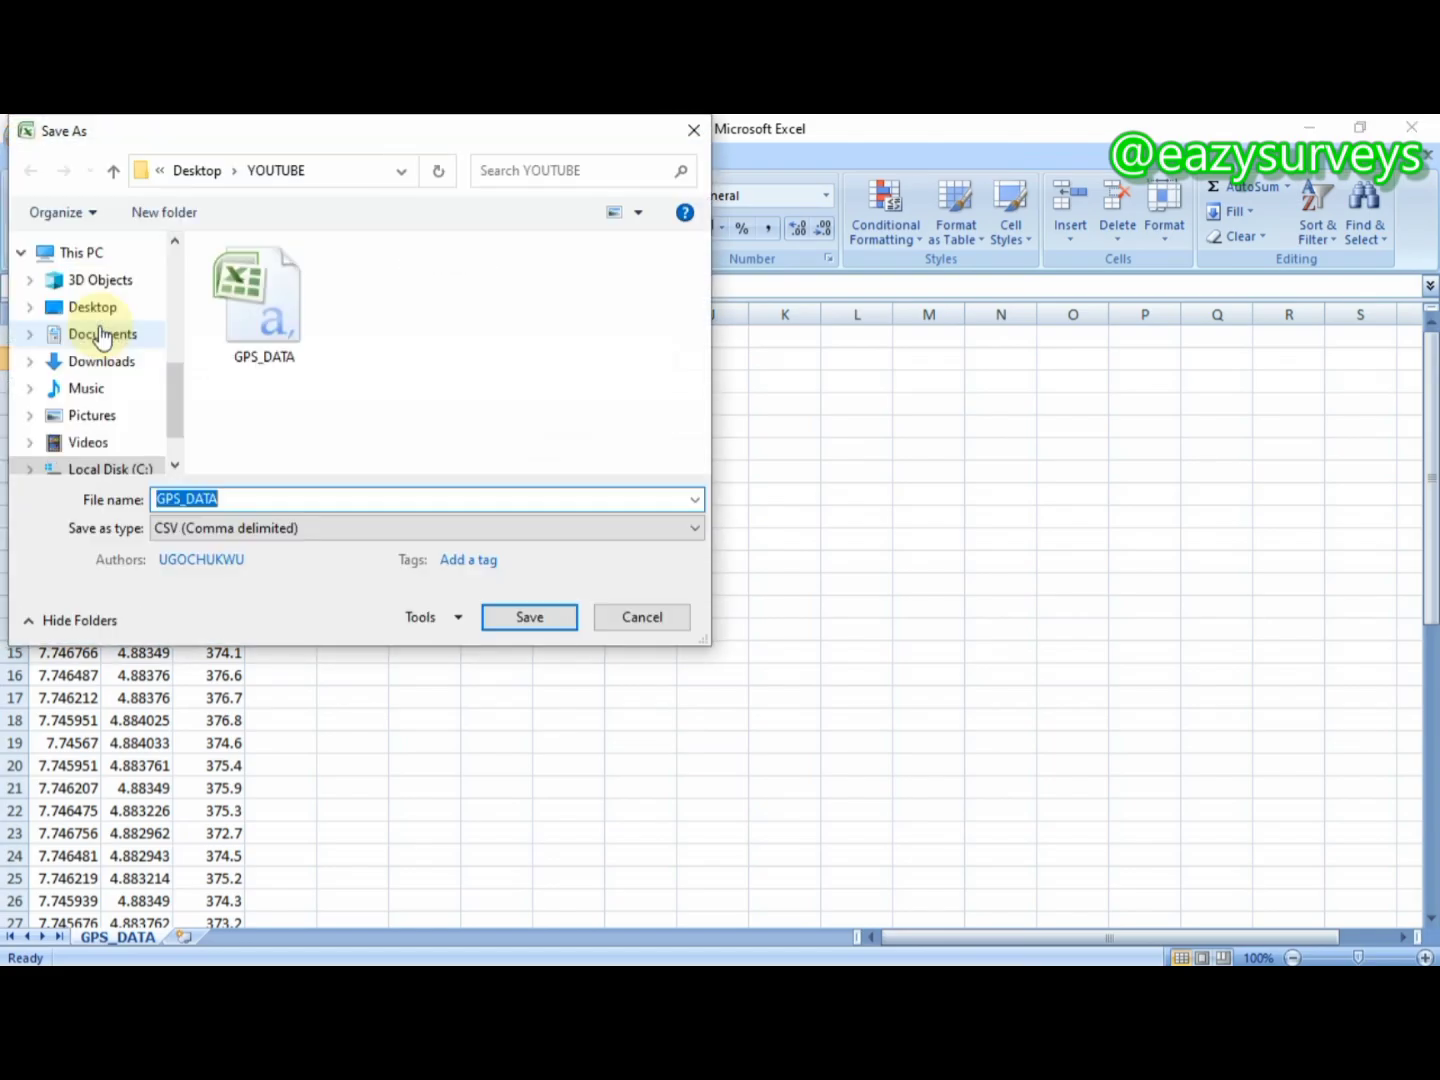
pyautogui.click(302, 533)
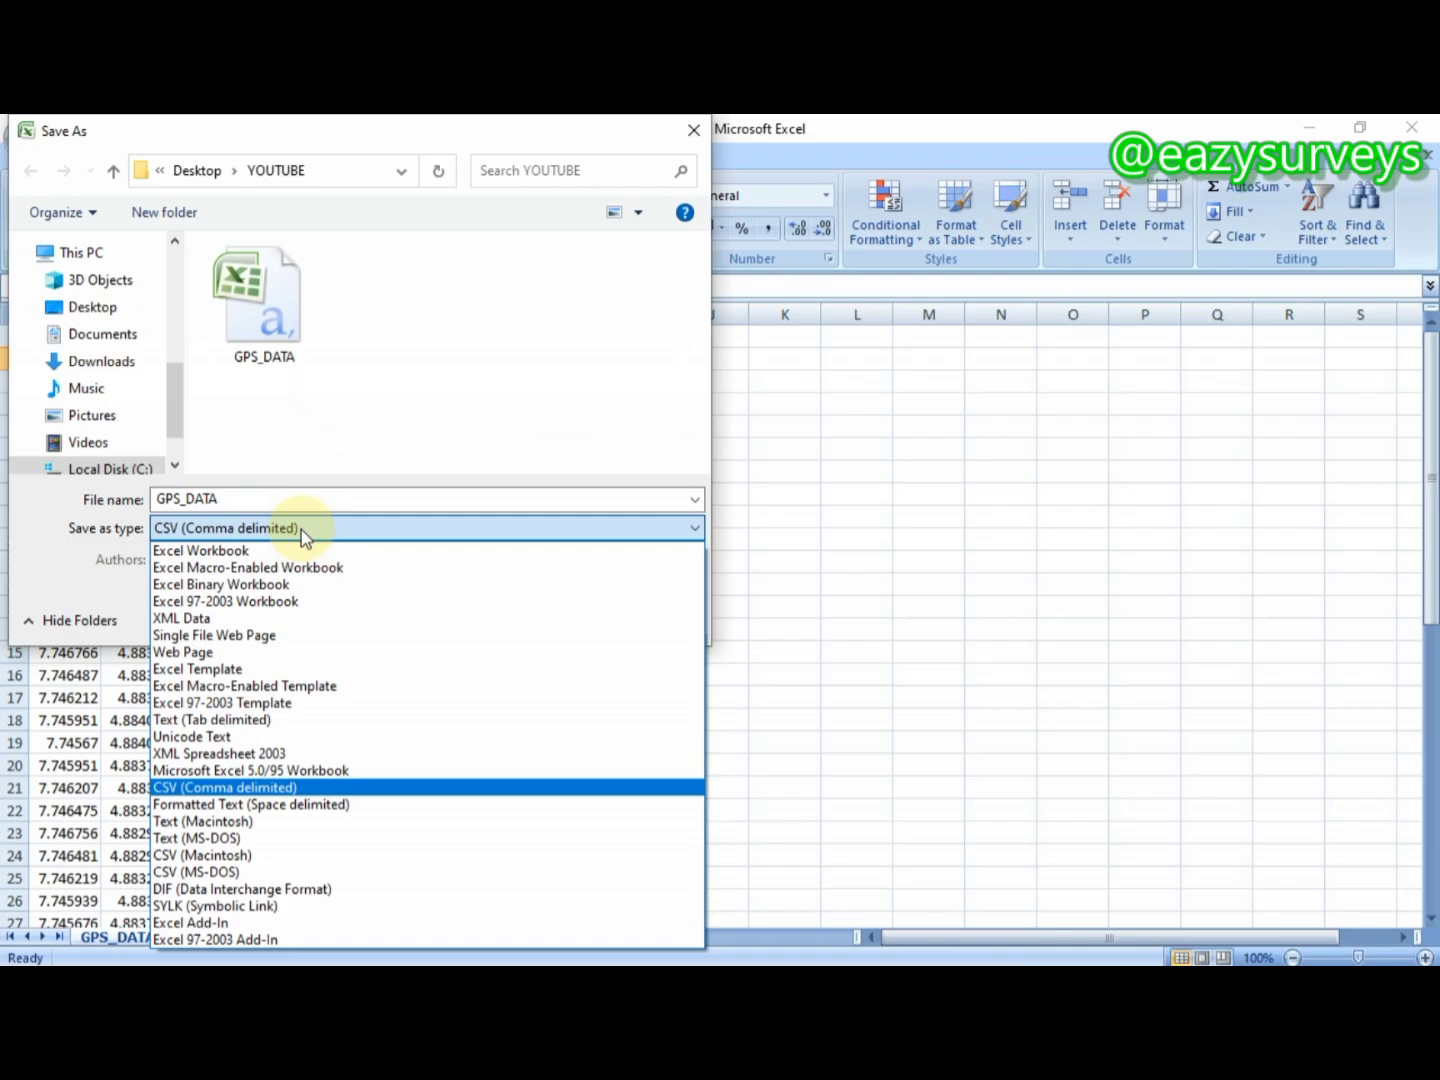
pyautogui.click(253, 552)
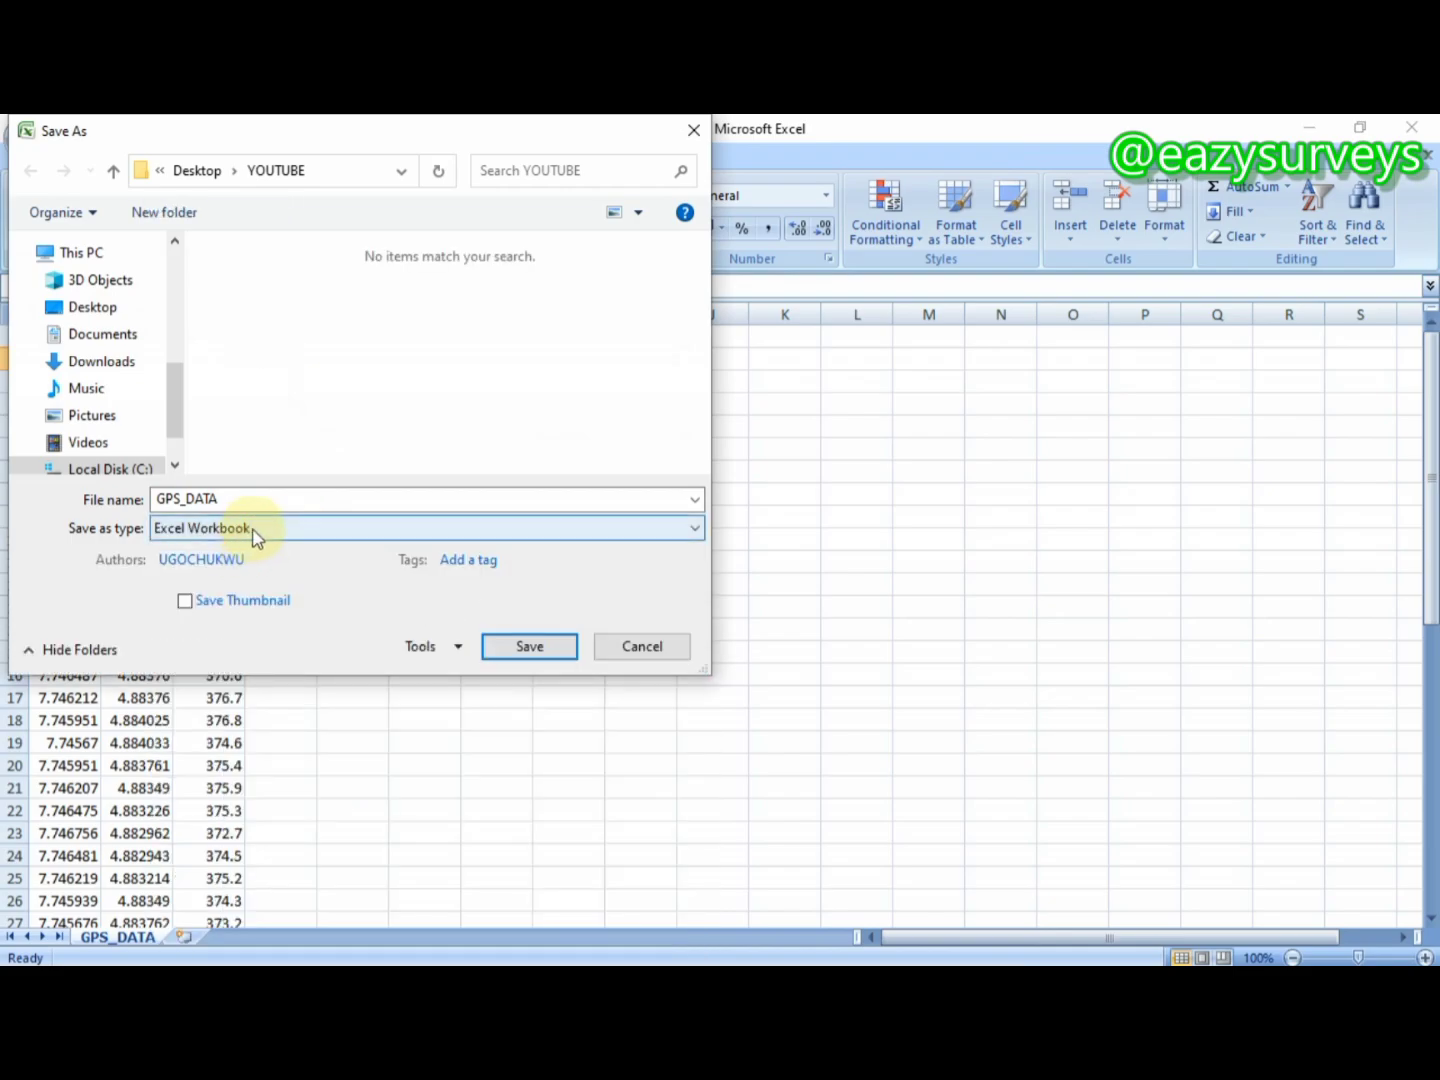
pyautogui.click(255, 533)
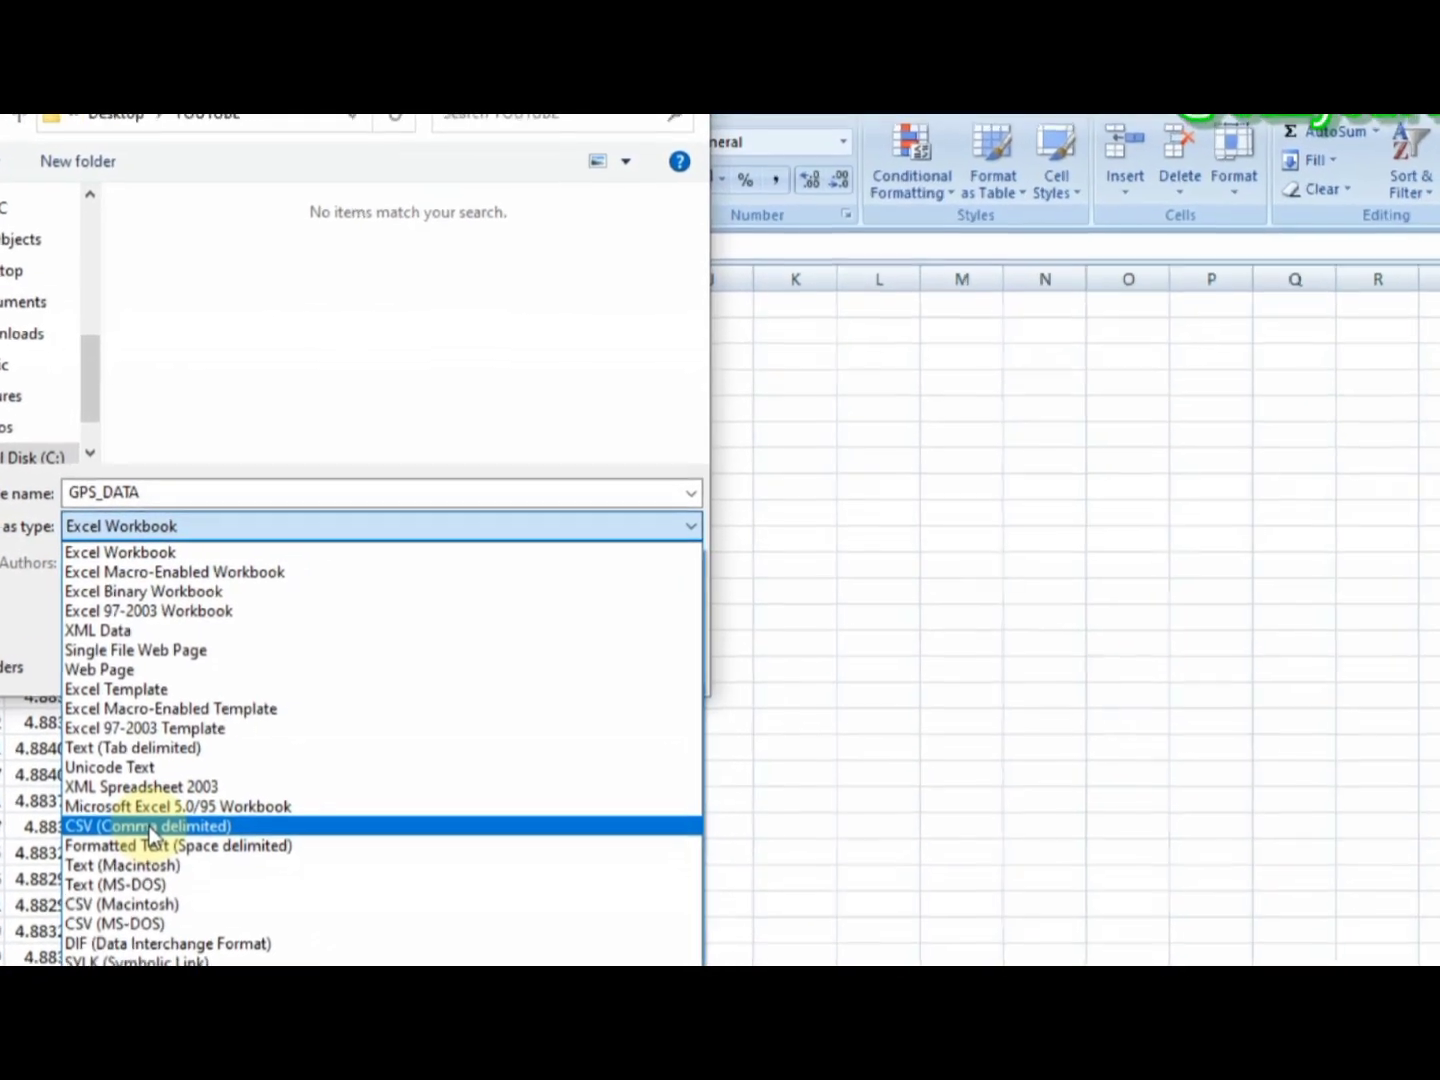
pyautogui.click(111, 850)
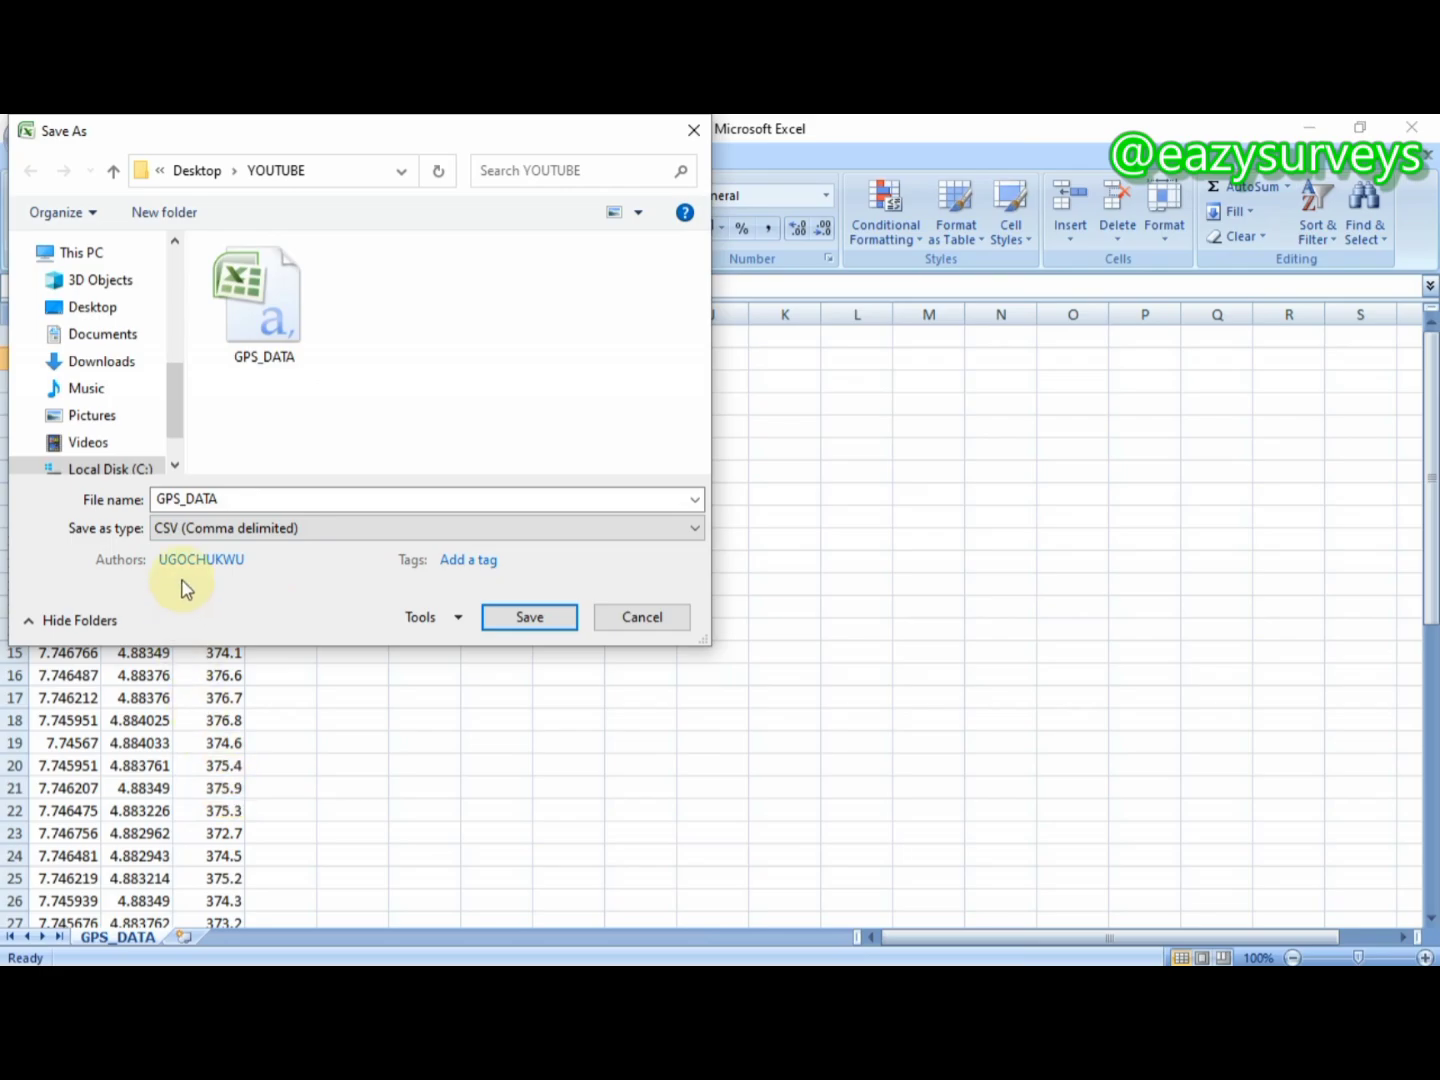
pyautogui.click(223, 497)
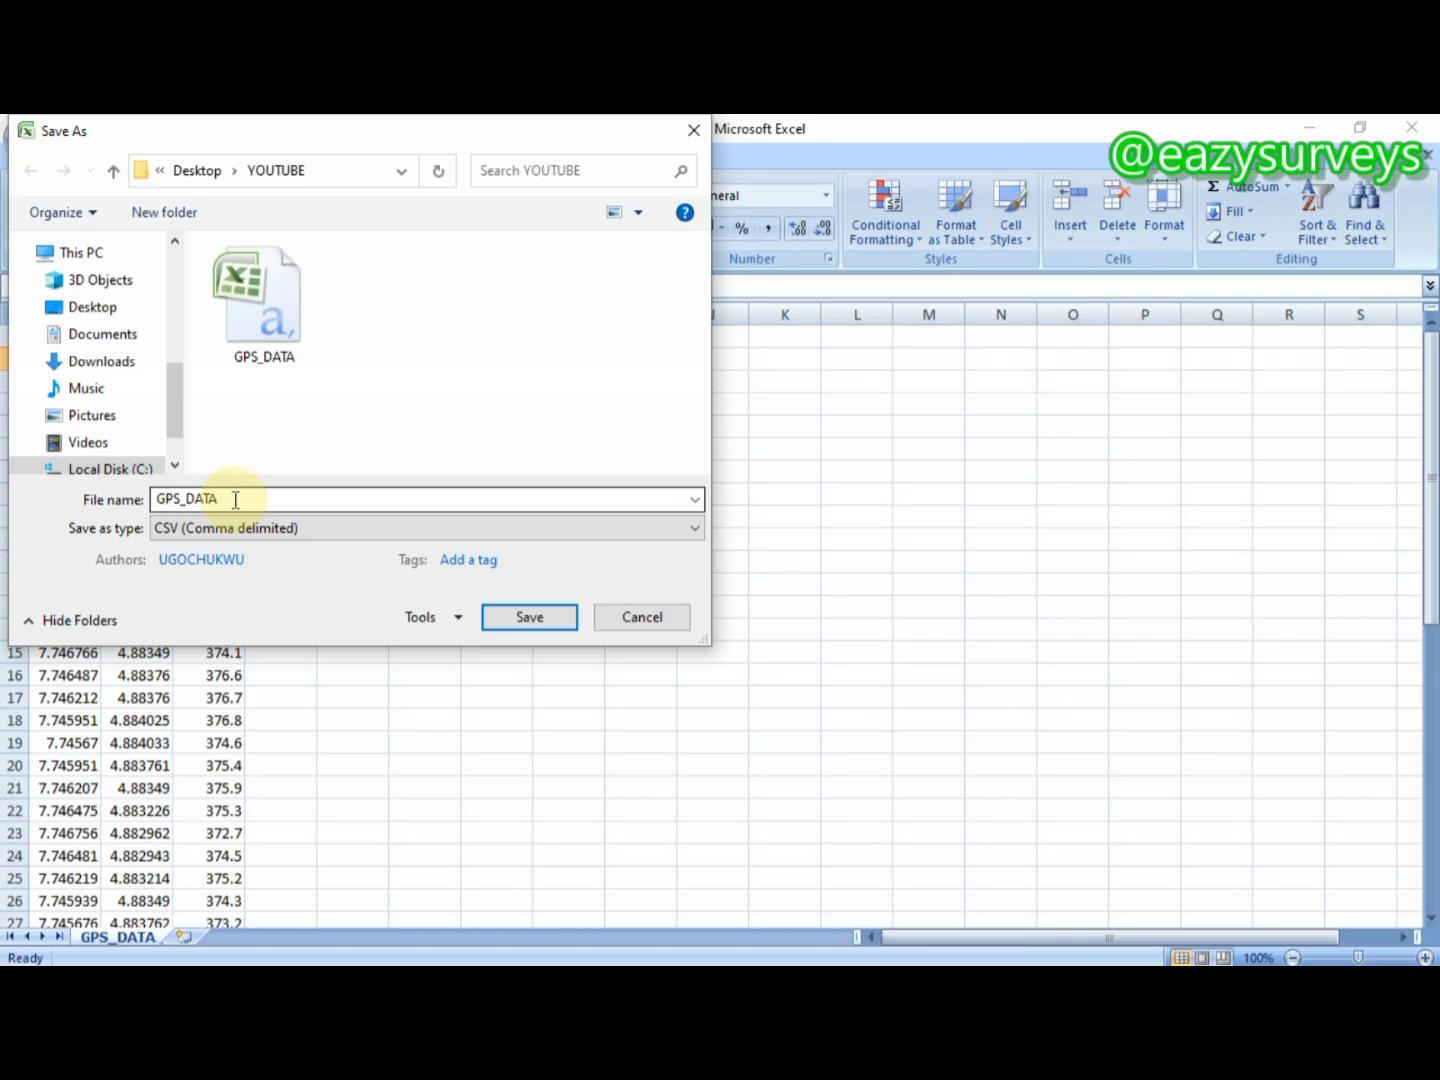
pyautogui.click(536, 620)
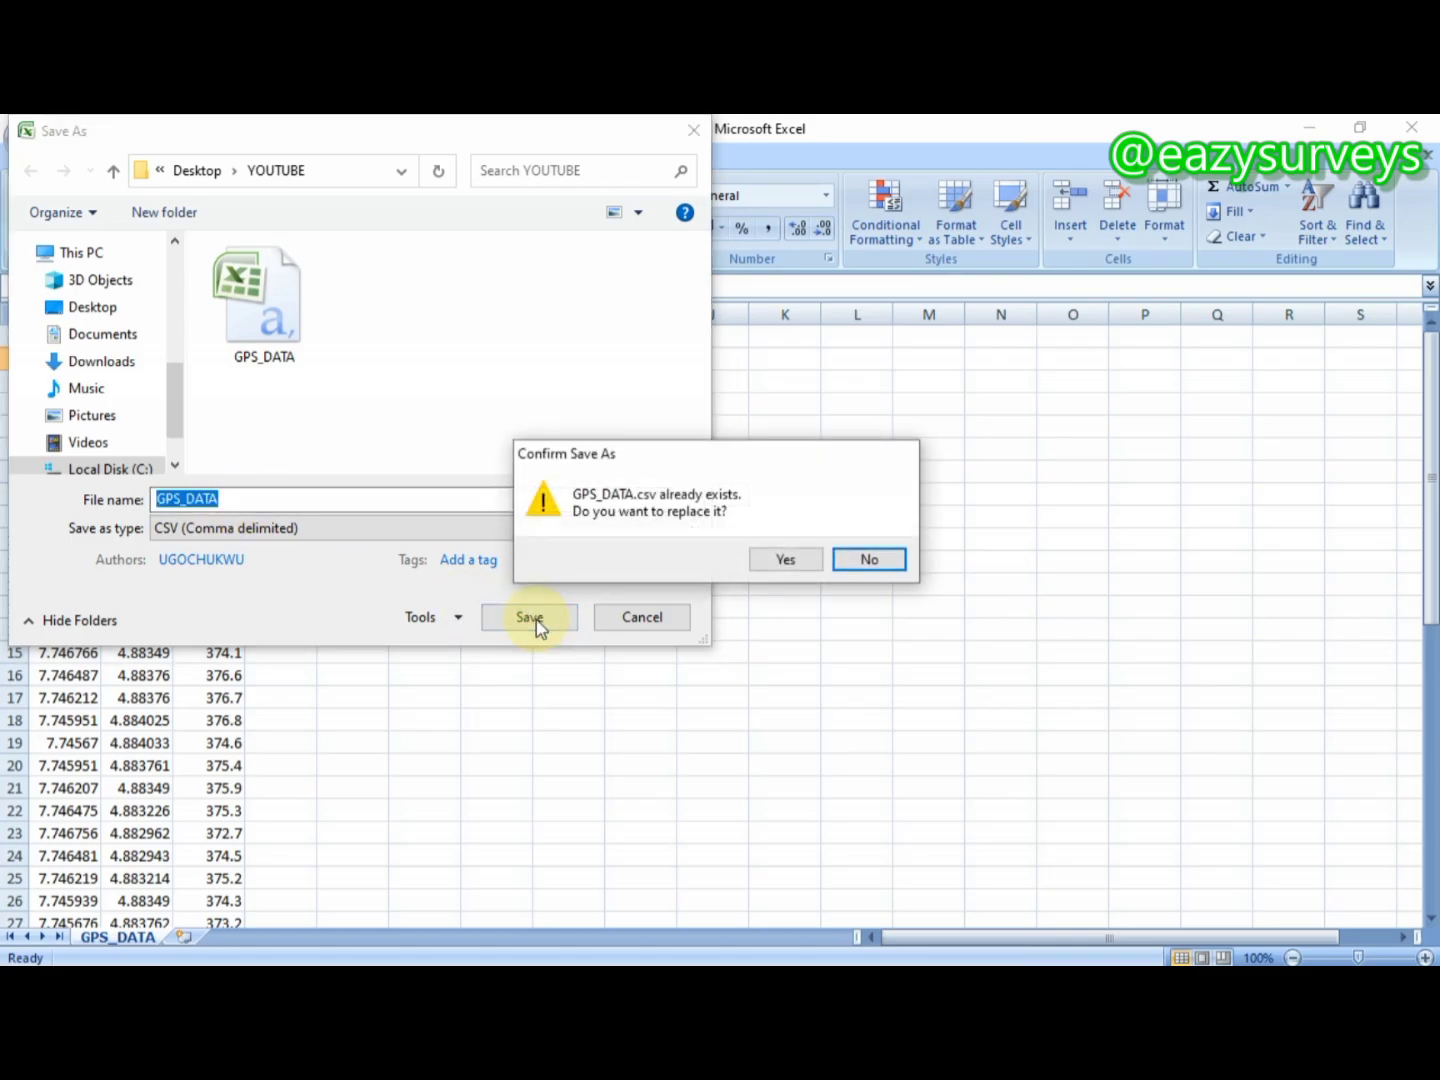
pyautogui.click(797, 558)
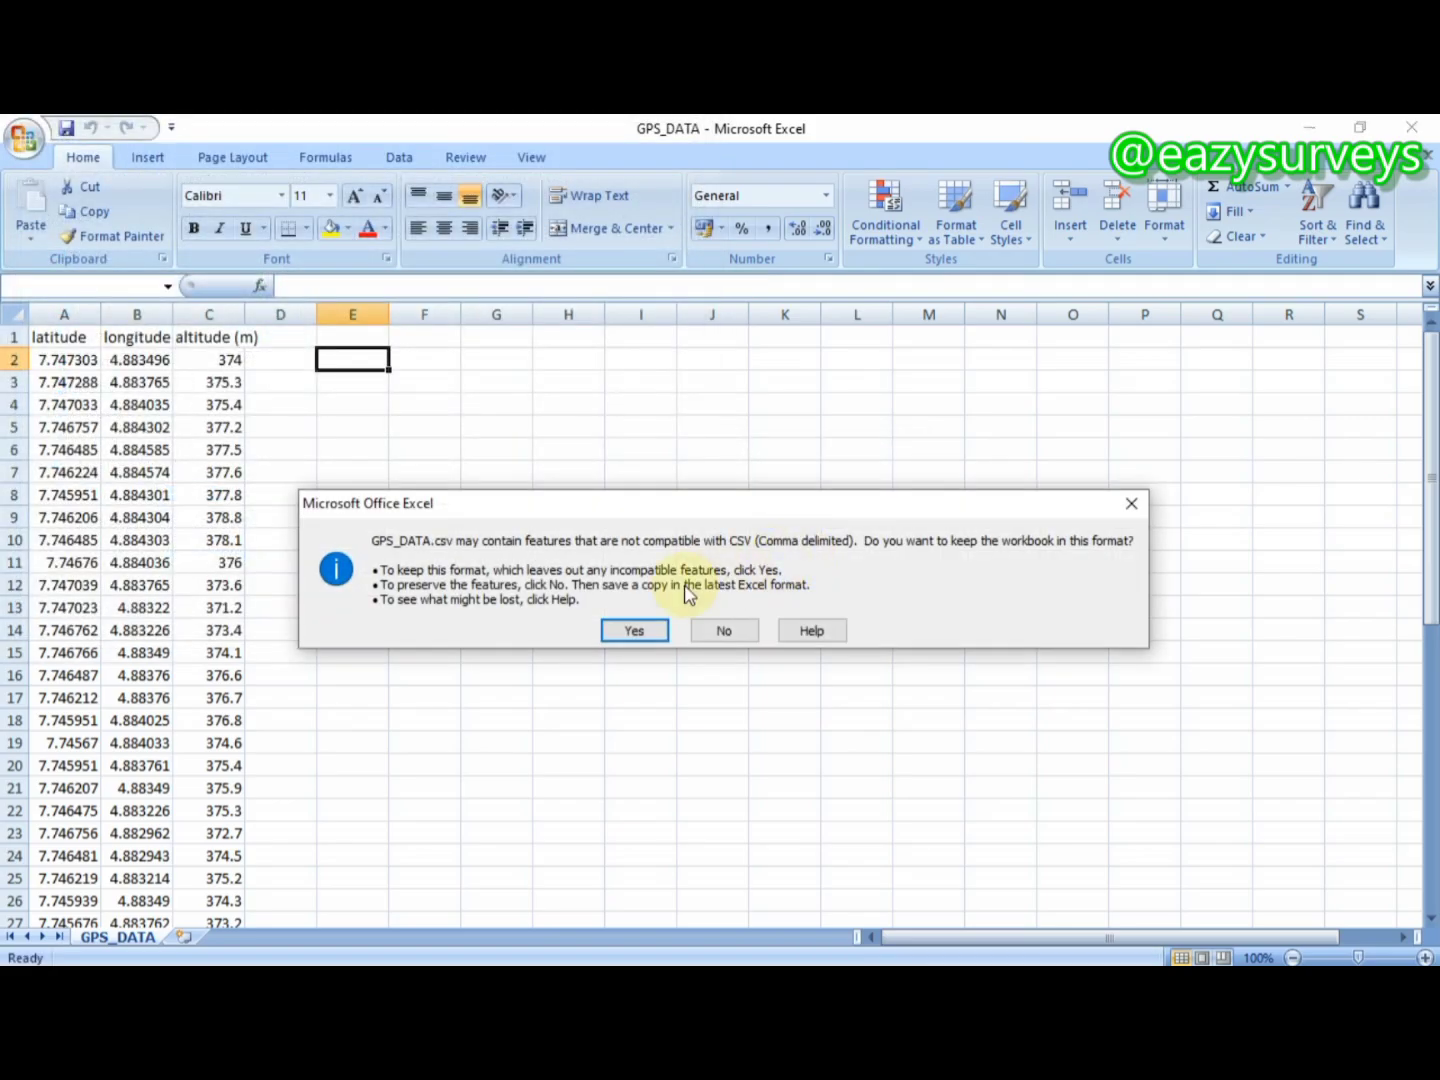
pyautogui.click(634, 623)
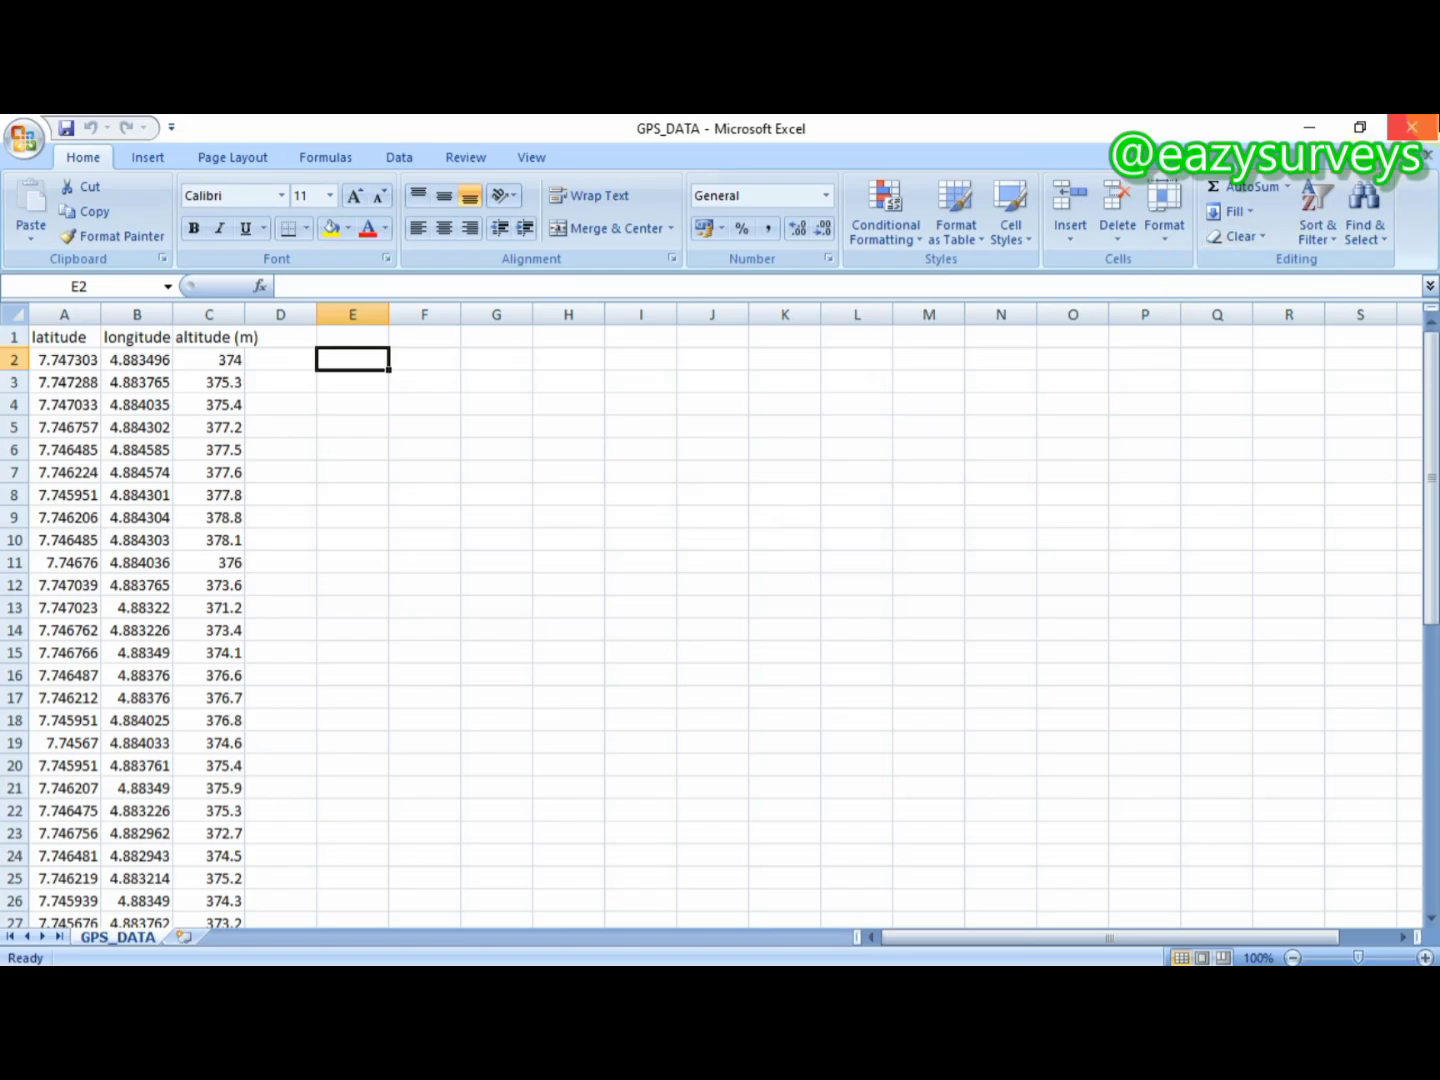
# Close Excel without saving further changes to GPS_DATA.csv and switch to Franson CoordTrans
pyautogui.click(1410, 127)
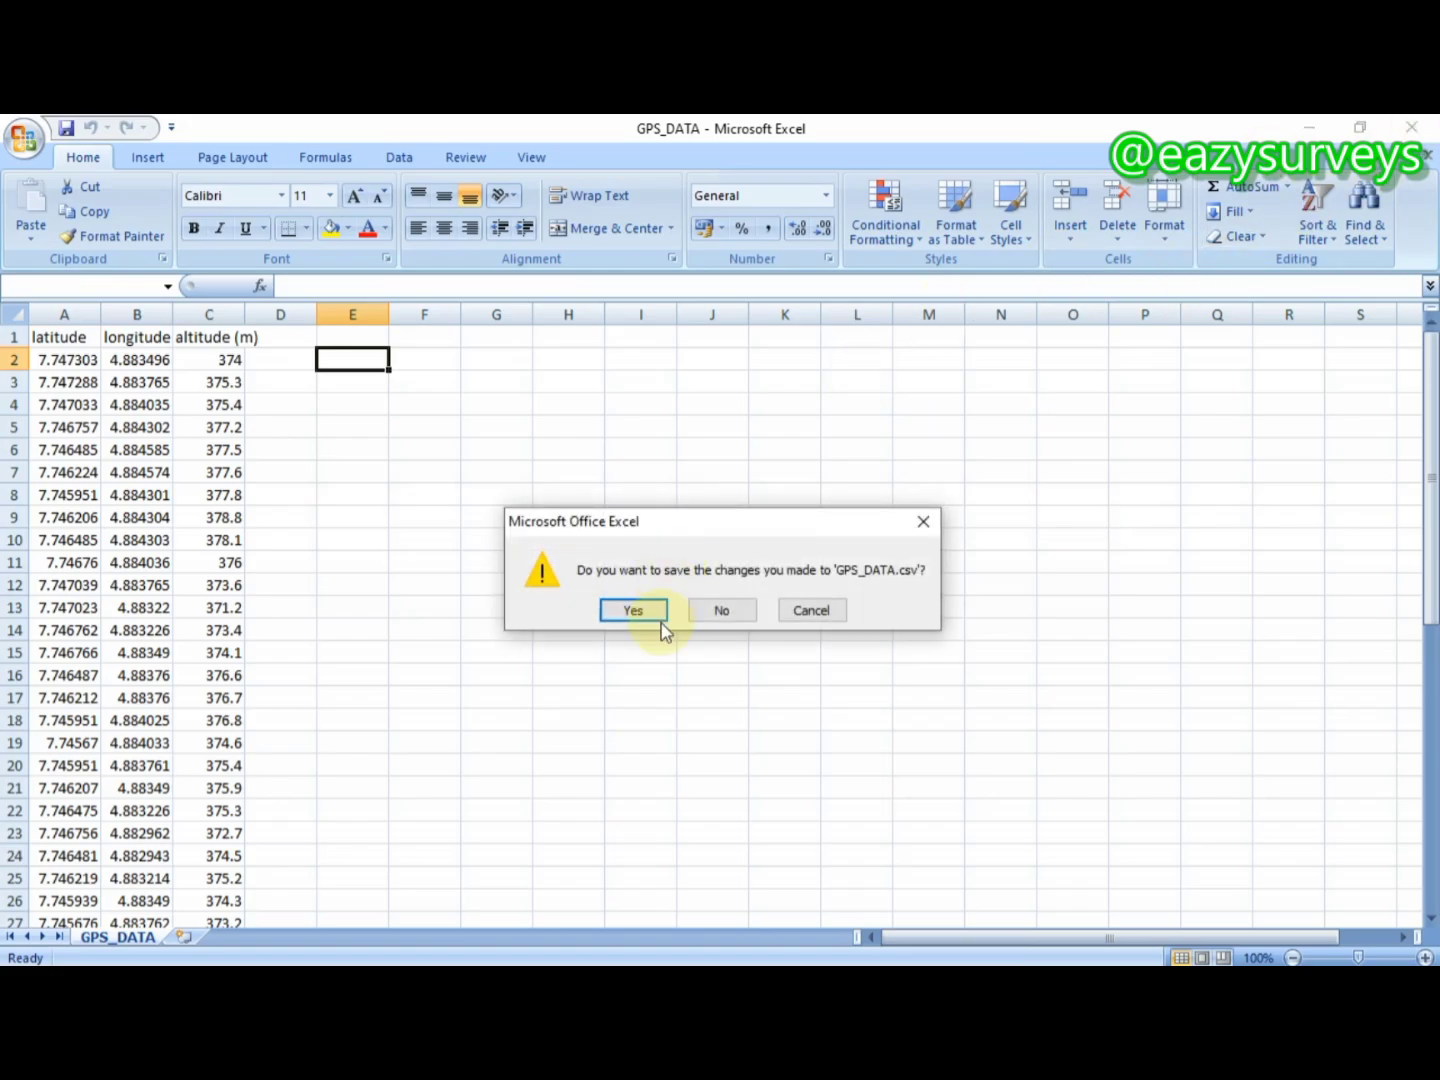
pyautogui.click(710, 608)
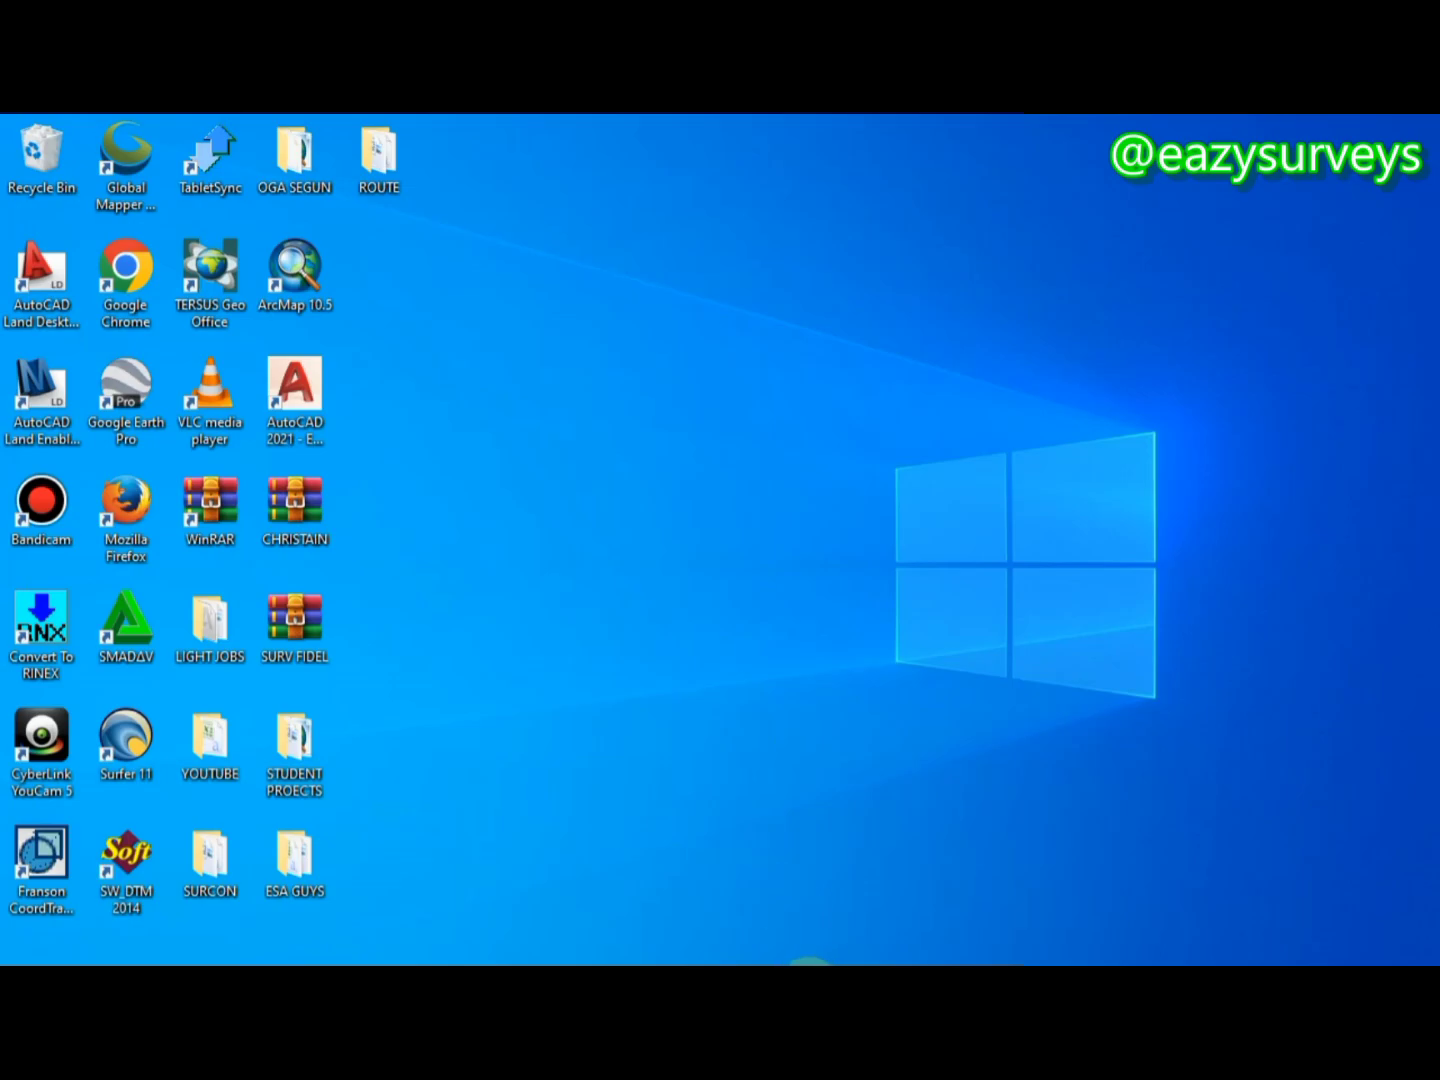
pyautogui.click(806, 987)
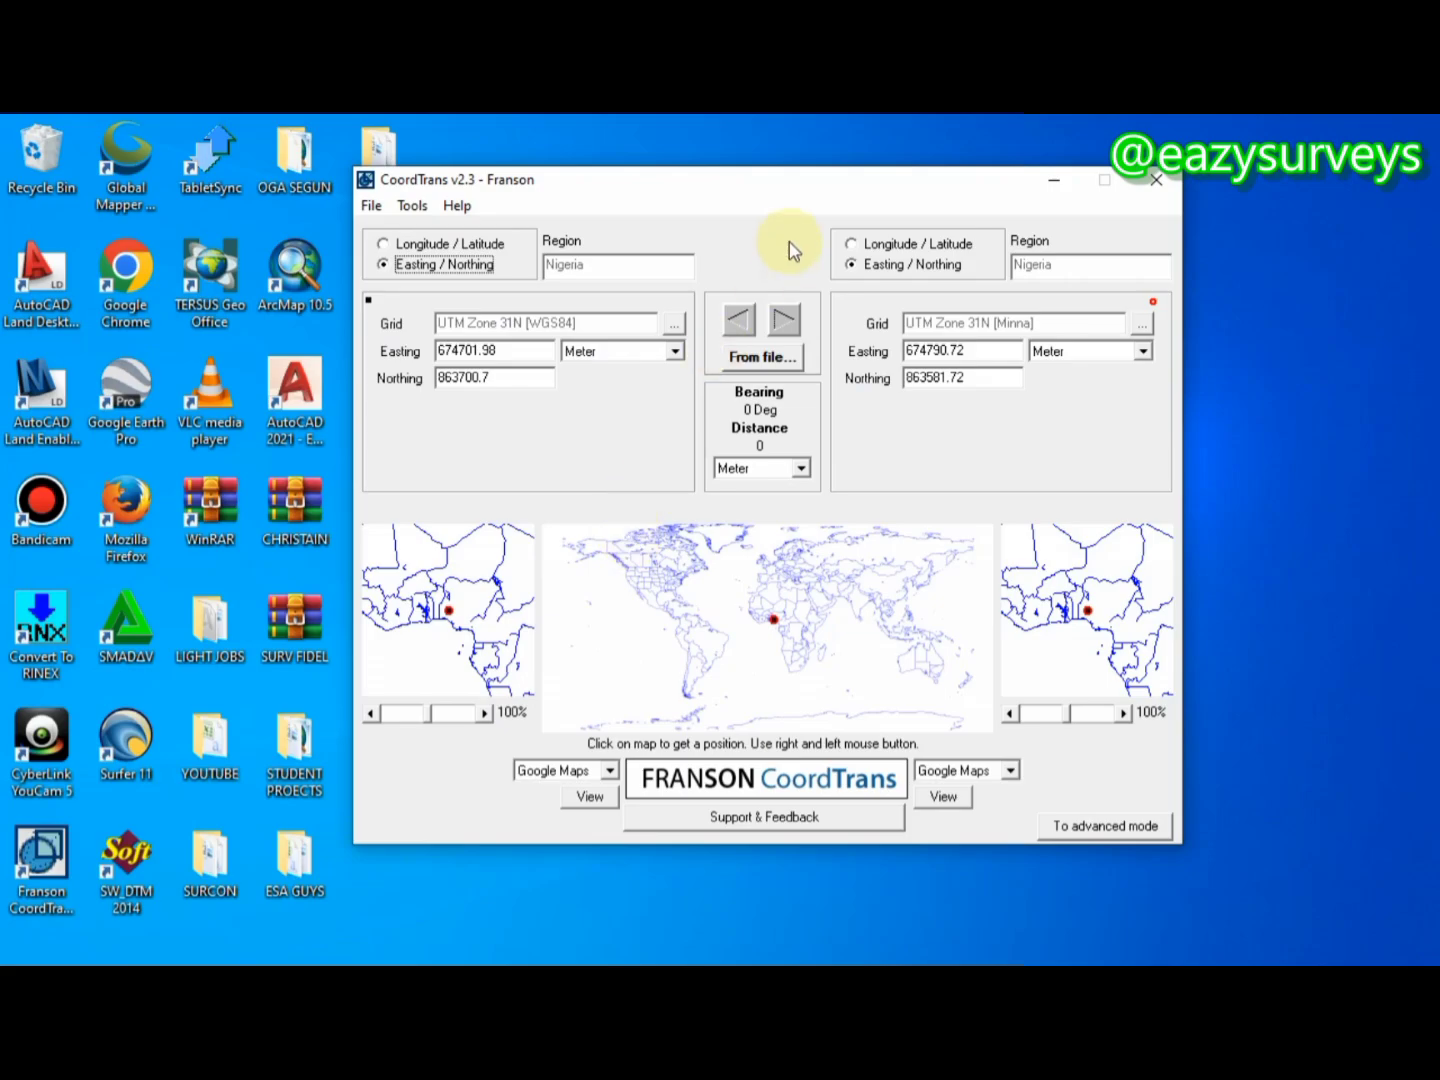
# Start the wizard for converting coordinates from a CSV file and proceed to the input file selection
pyautogui.click(763, 358)
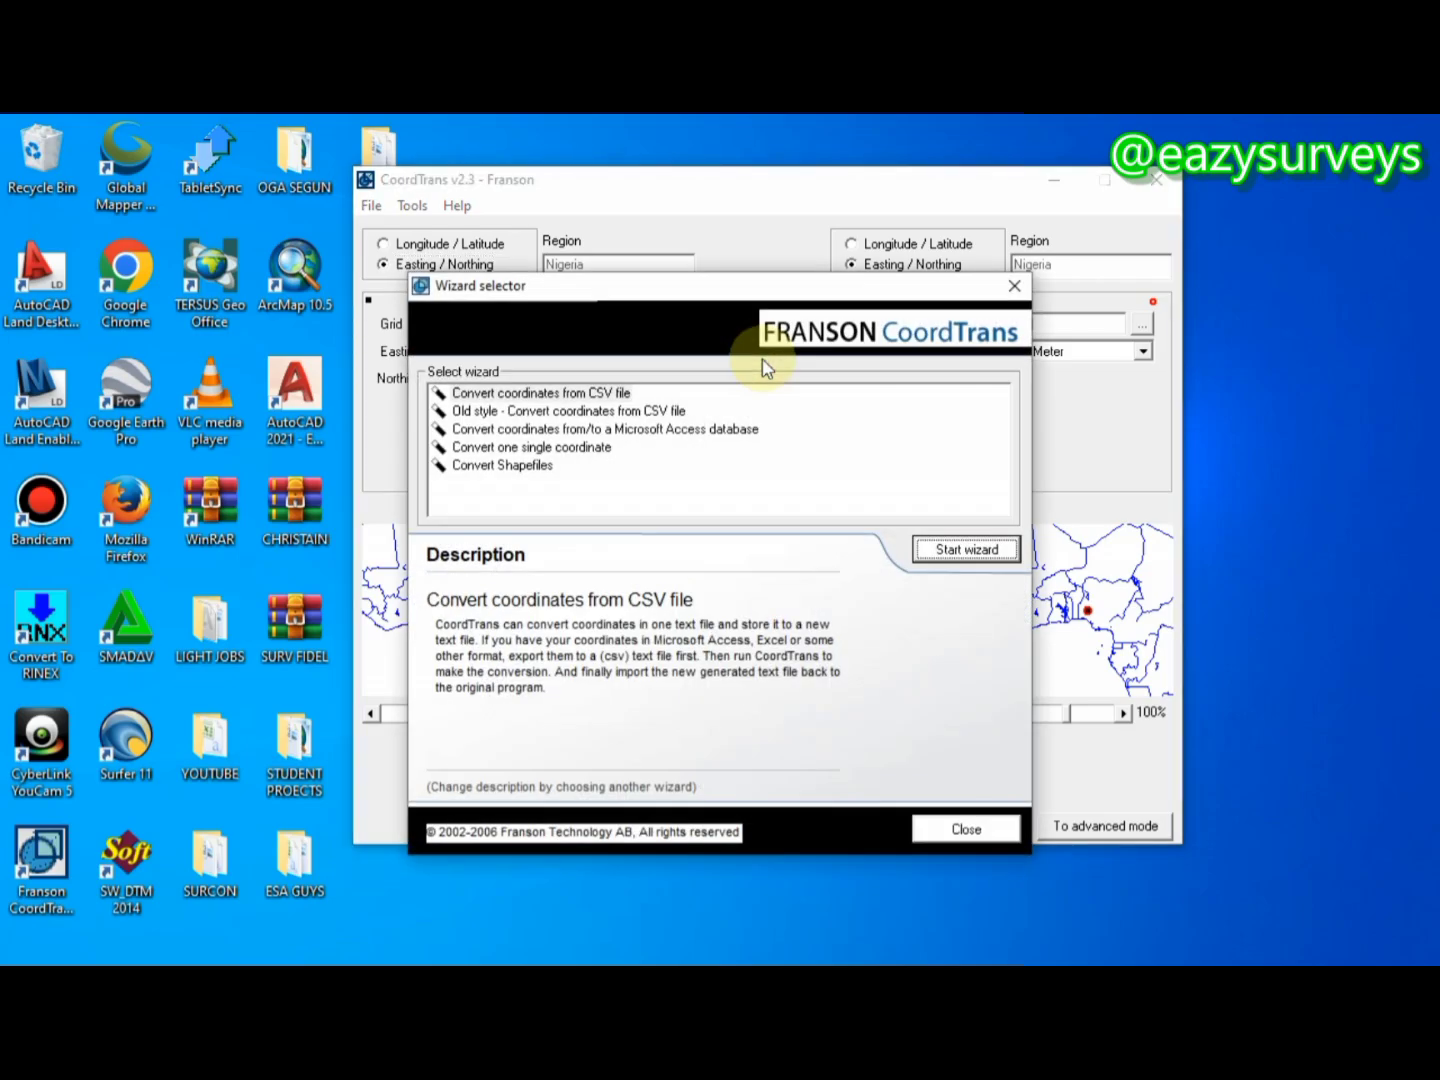
pyautogui.click(589, 396)
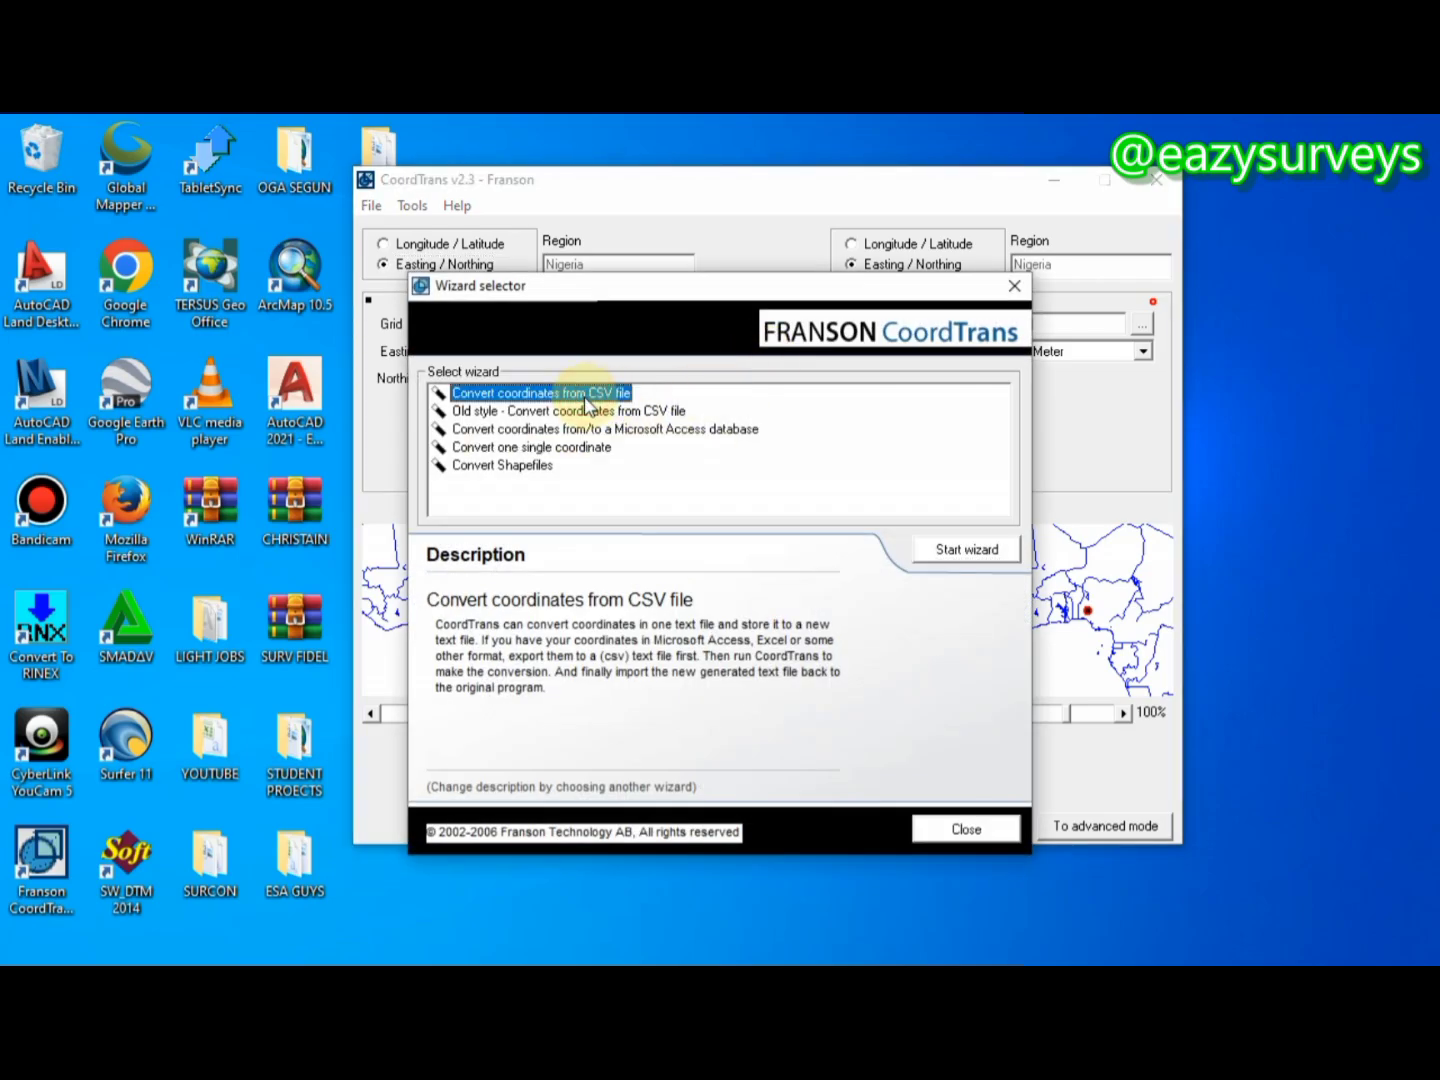
pyautogui.click(958, 548)
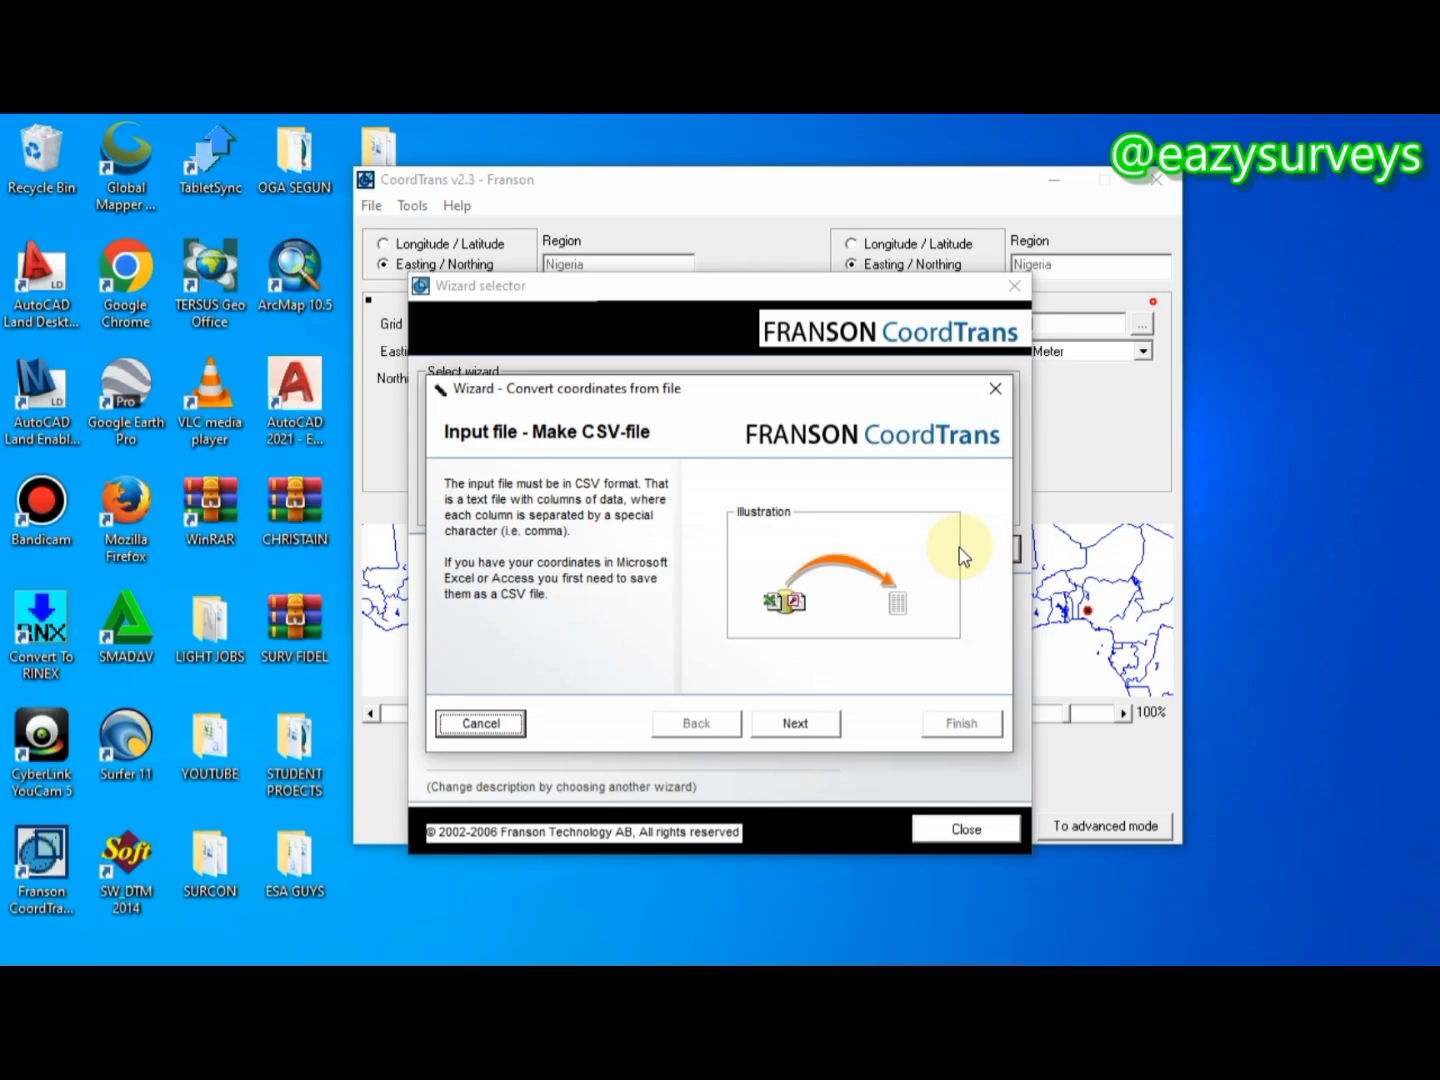
pyautogui.click(796, 723)
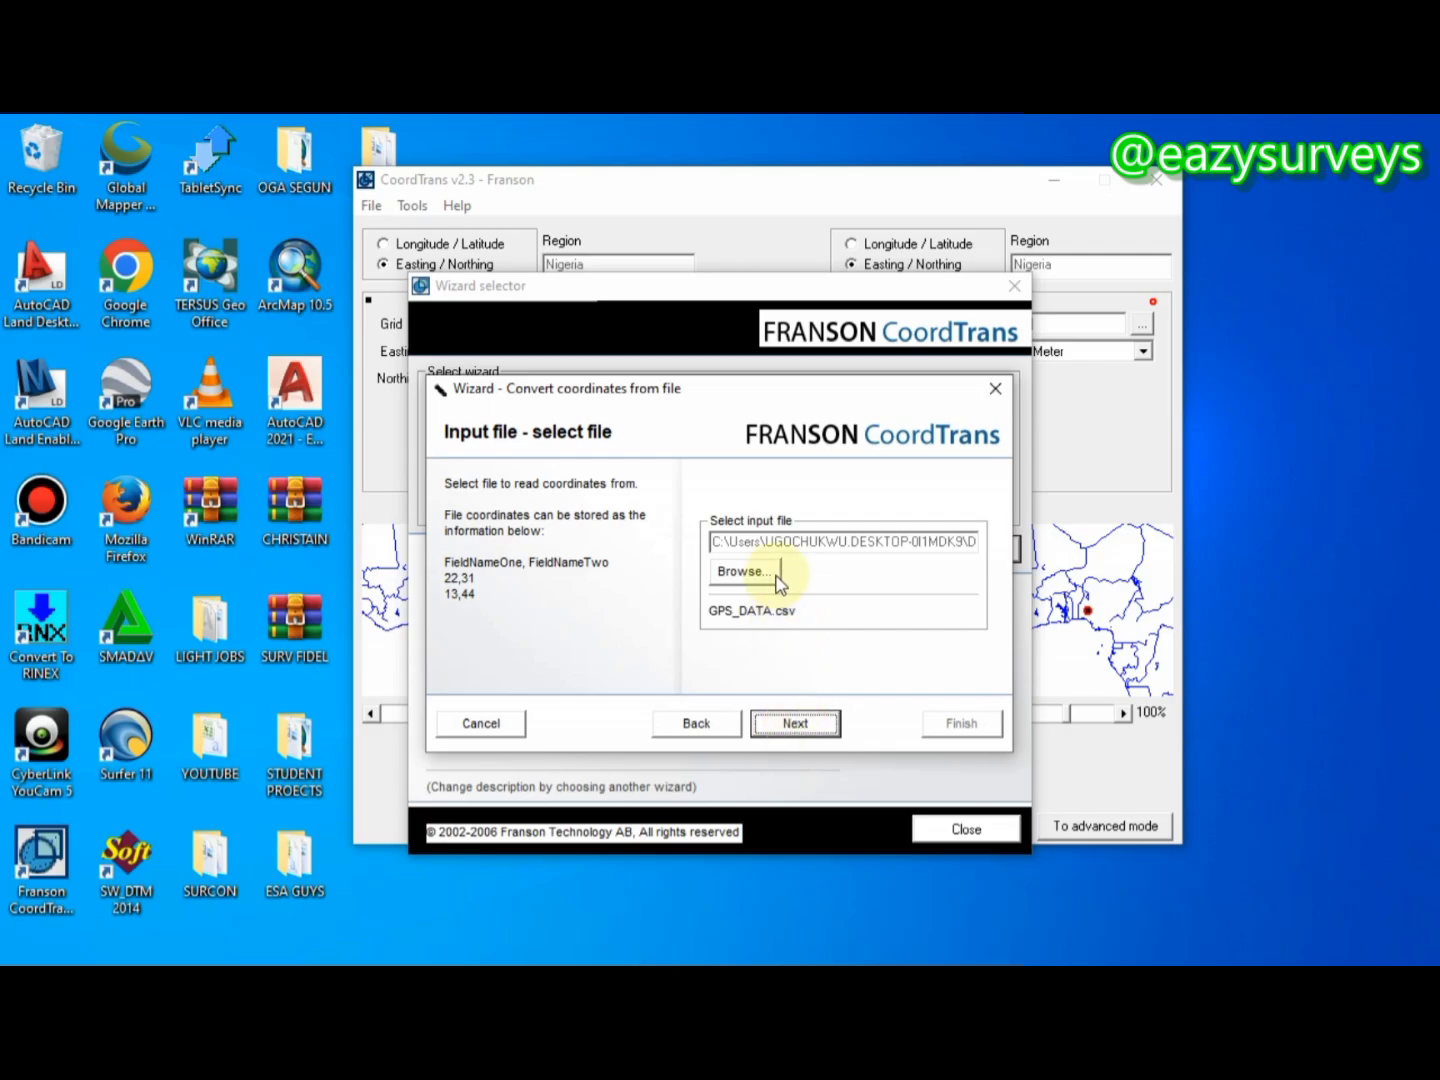
# Choose GPS_DATA from the YOUTUBE folder as the wizard's input file and proceed to the separator settings
pyautogui.click(757, 577)
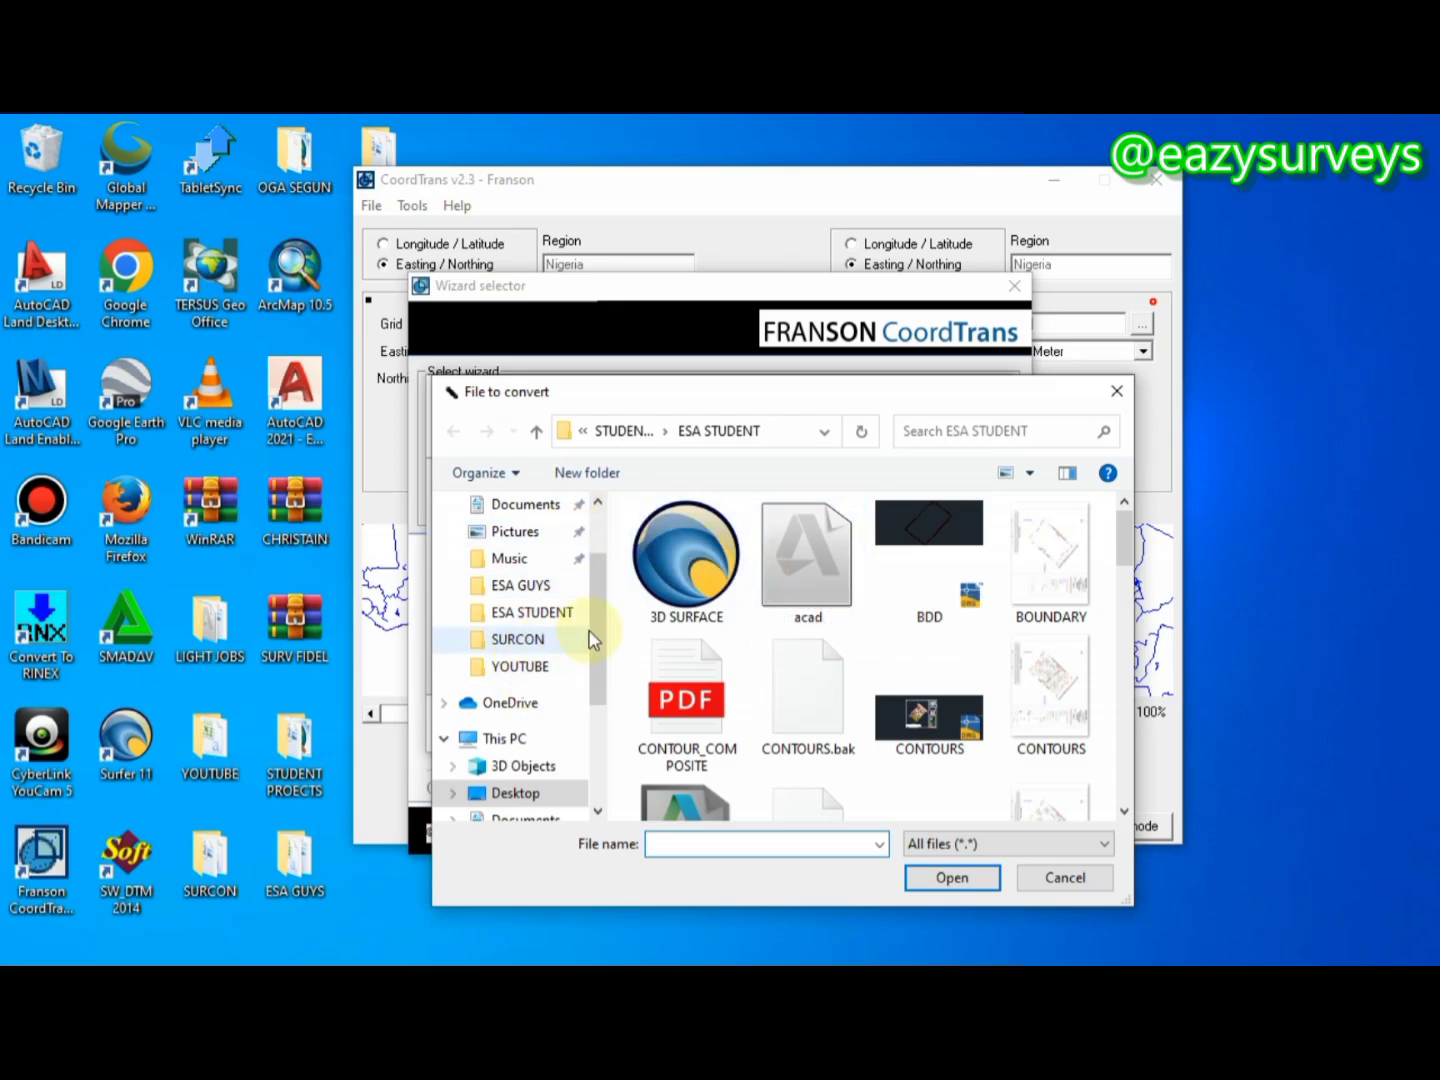
pyautogui.click(527, 669)
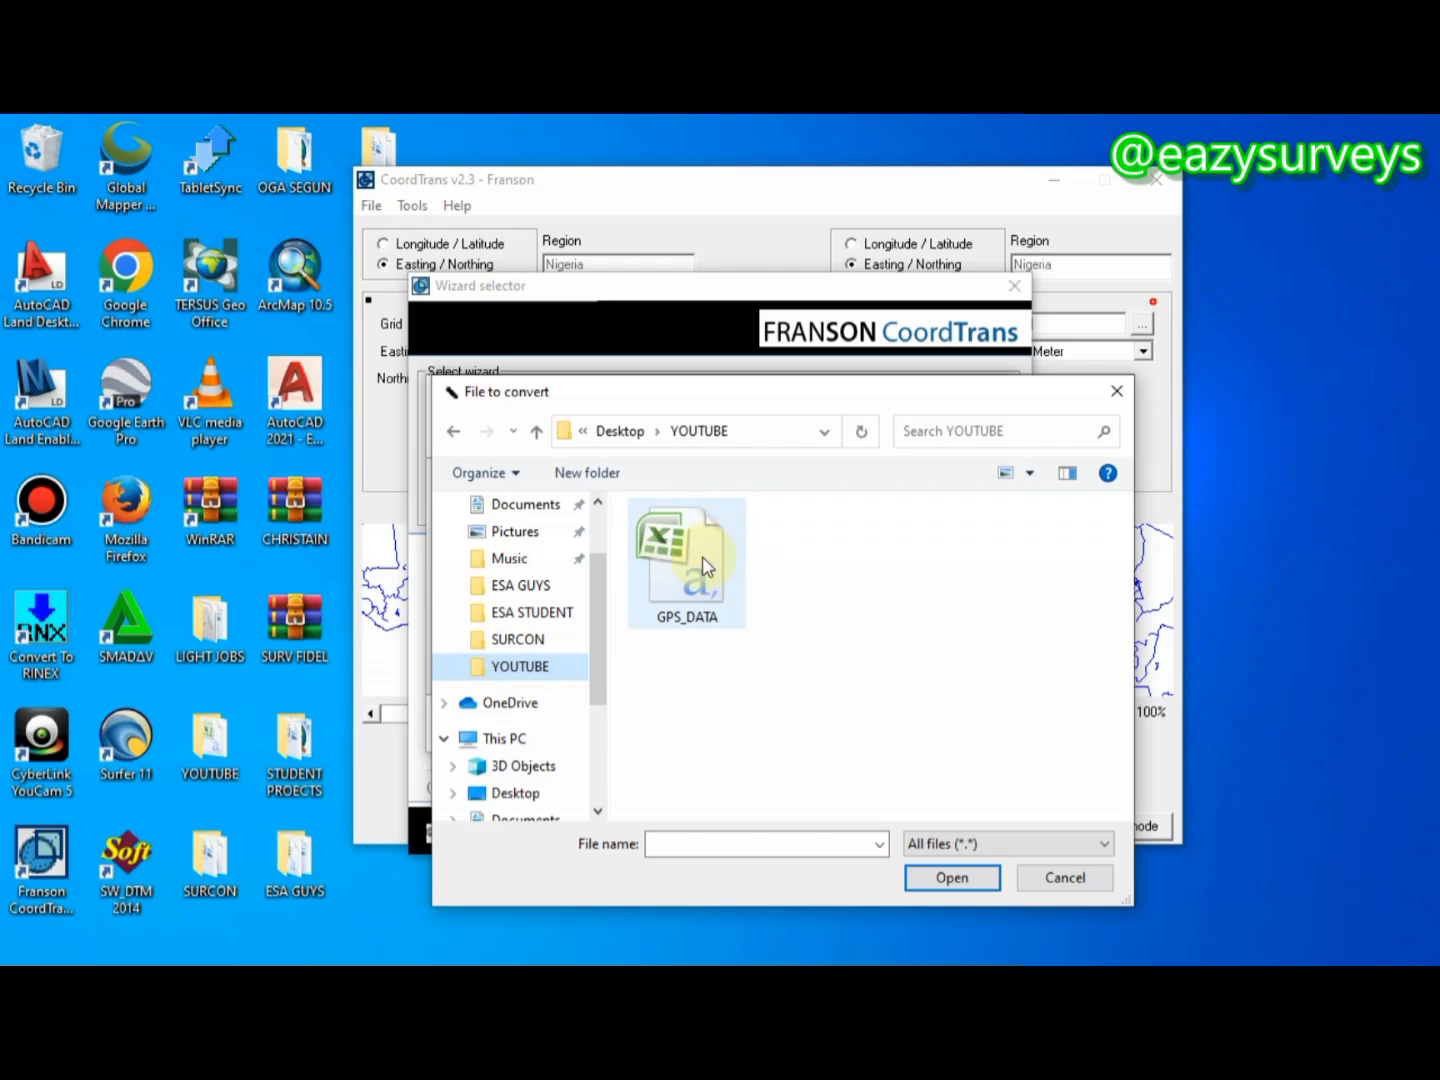
pyautogui.click(703, 565)
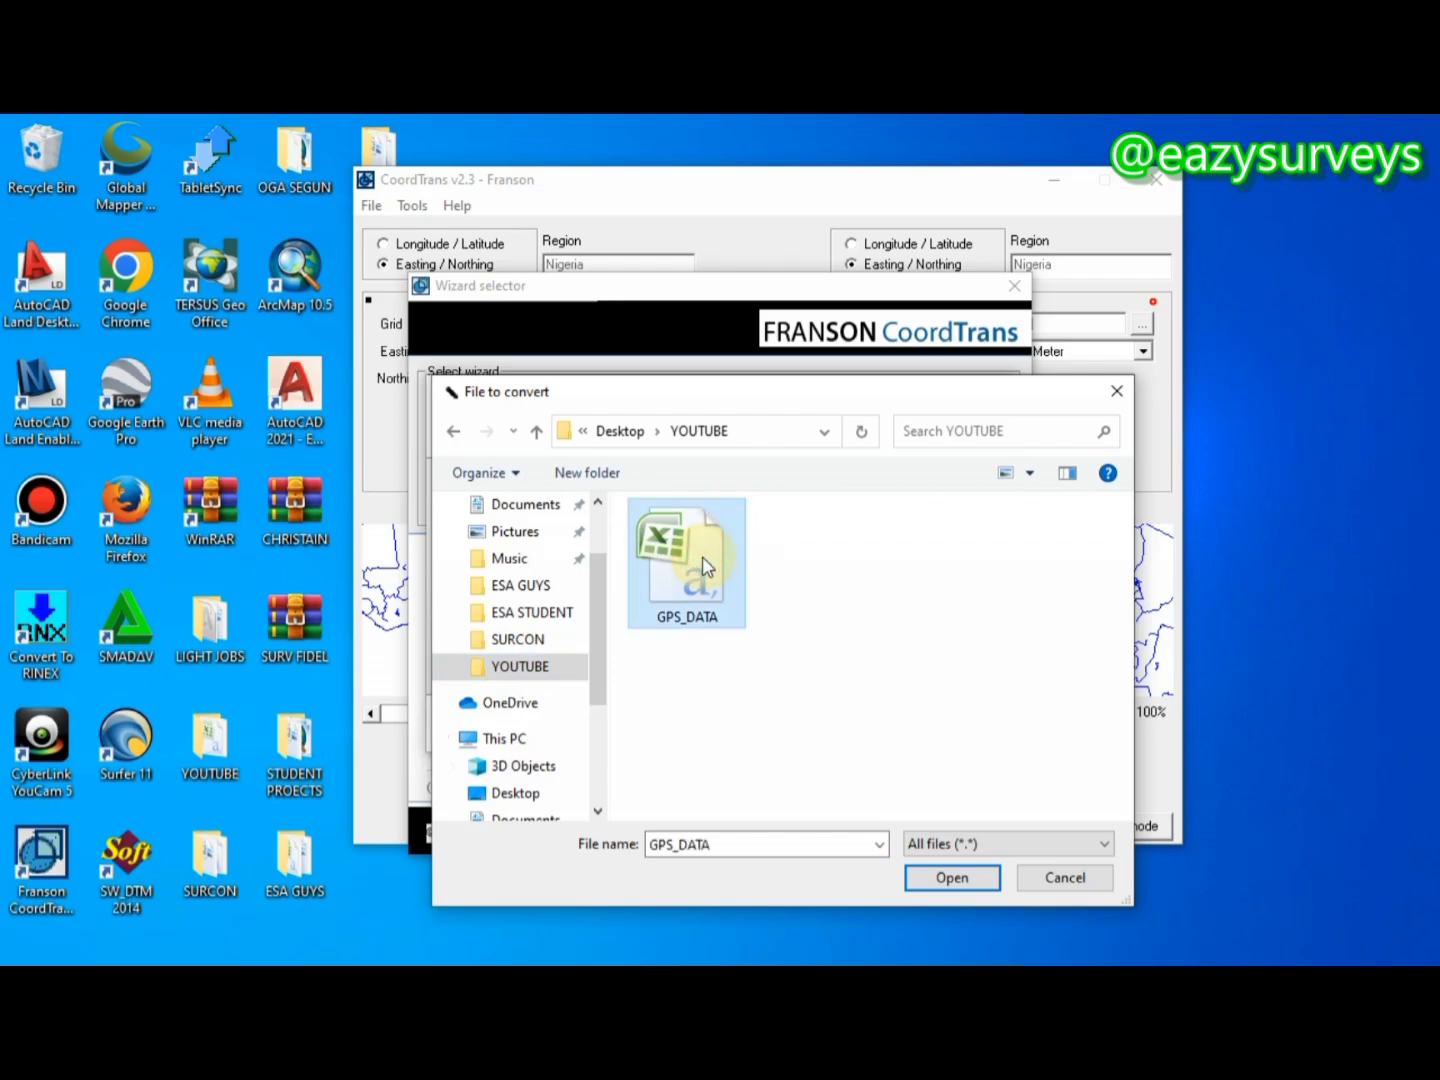
pyautogui.click(949, 877)
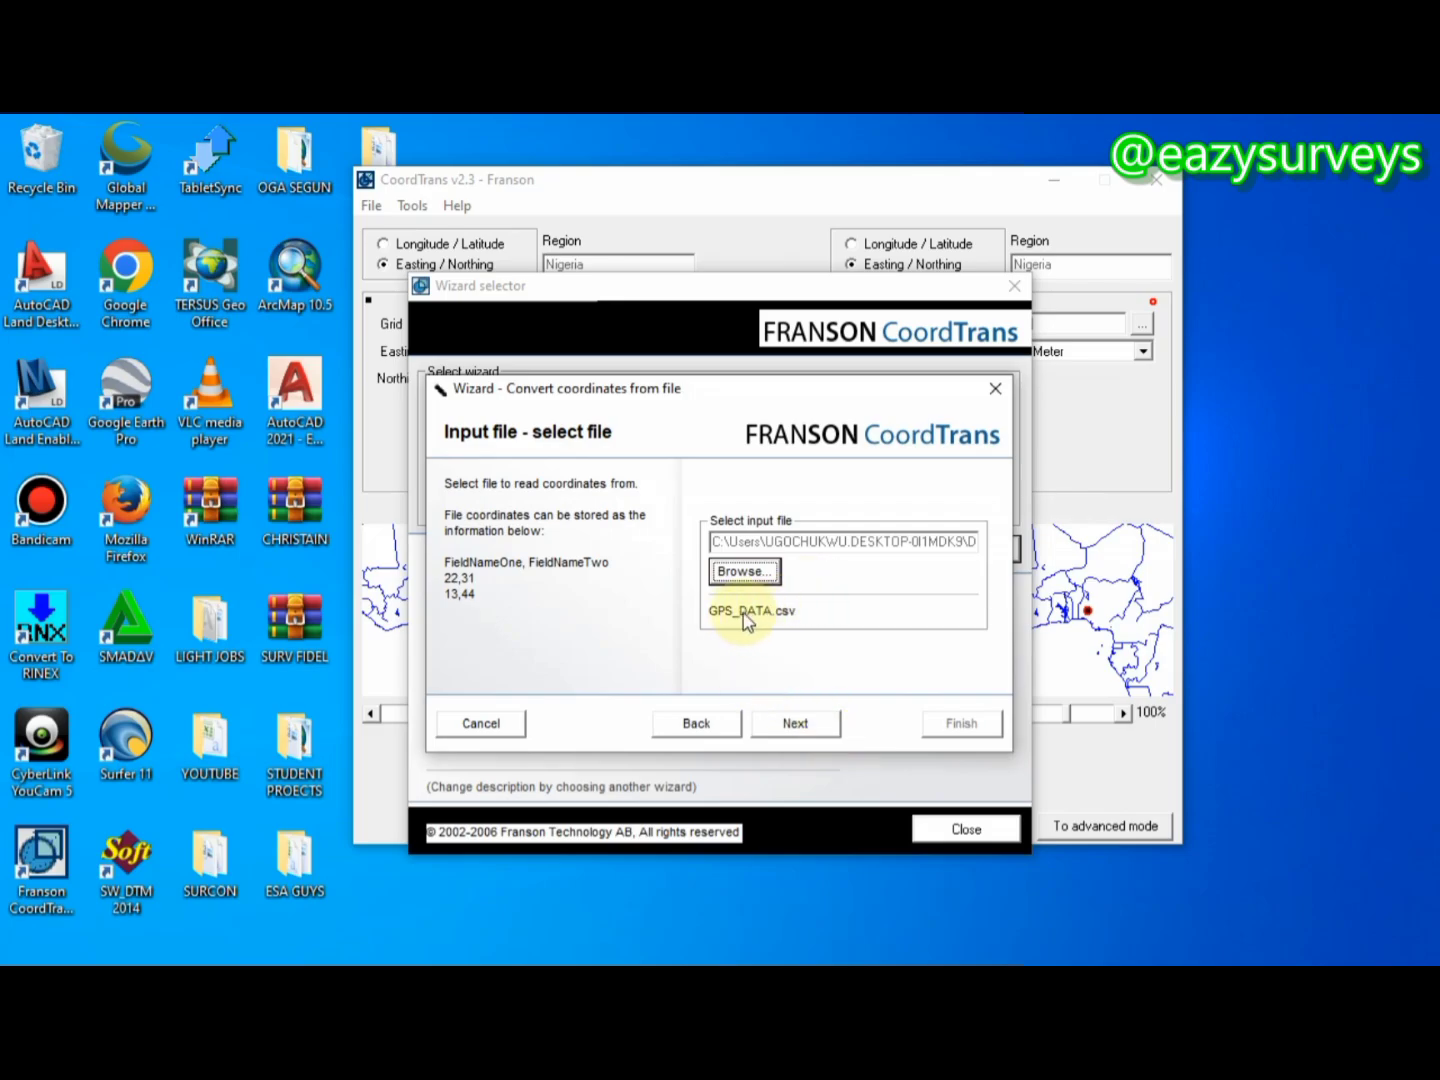
pyautogui.click(793, 723)
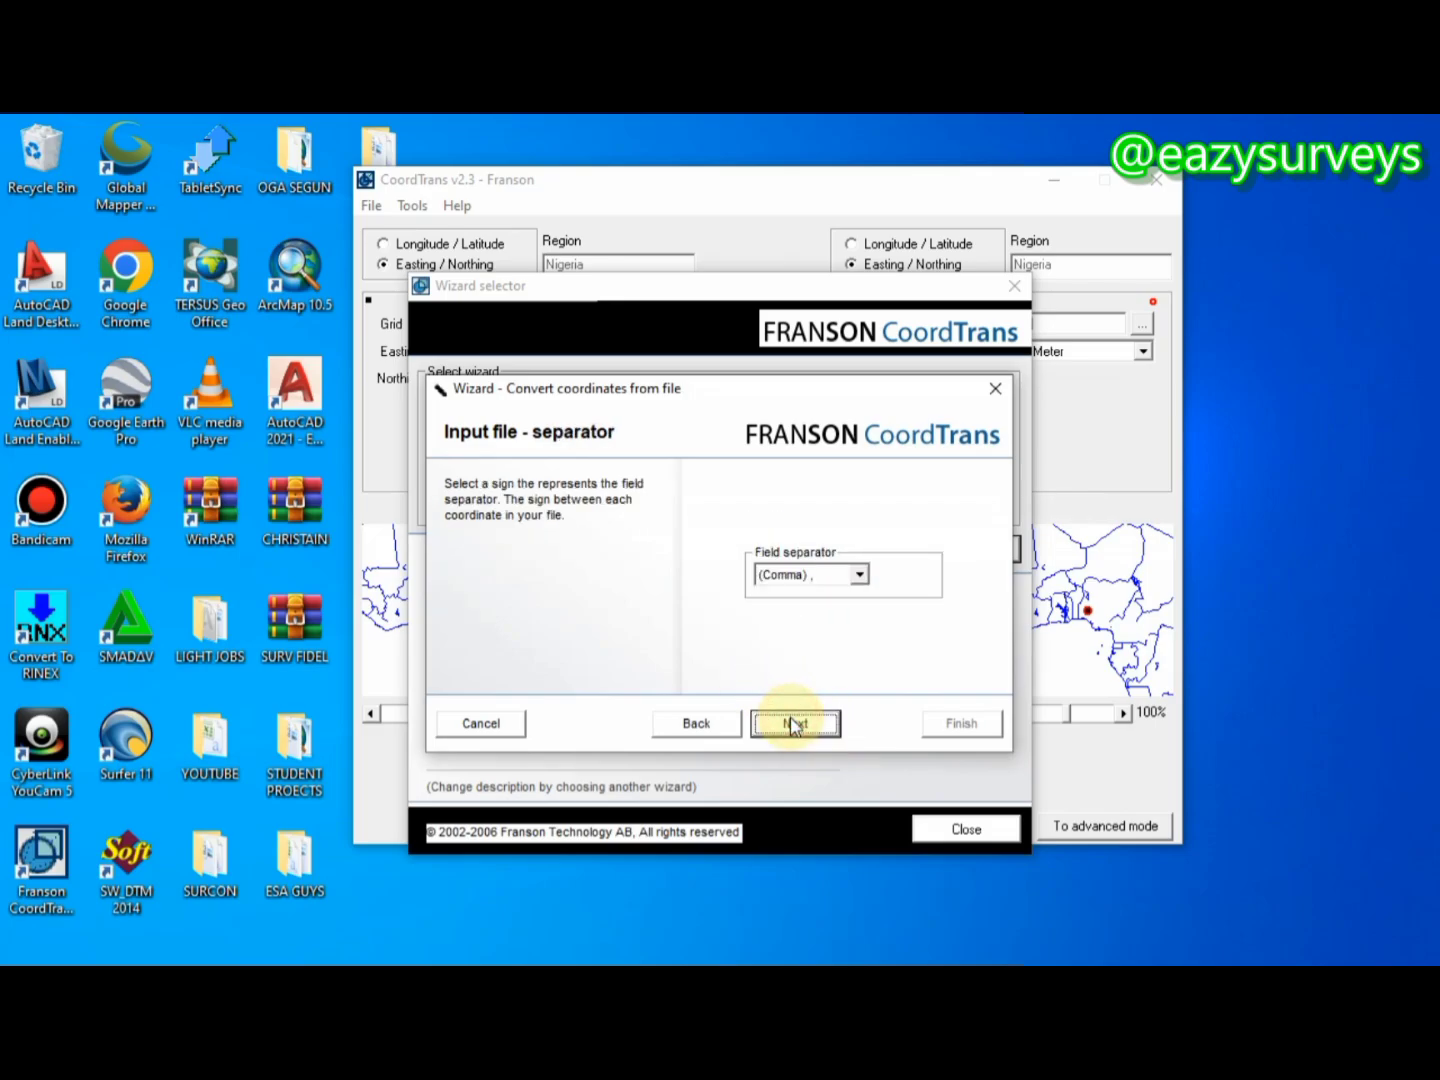
# Set the input file's field separator to comma and proceed to the coordinate type settings
pyautogui.click(859, 575)
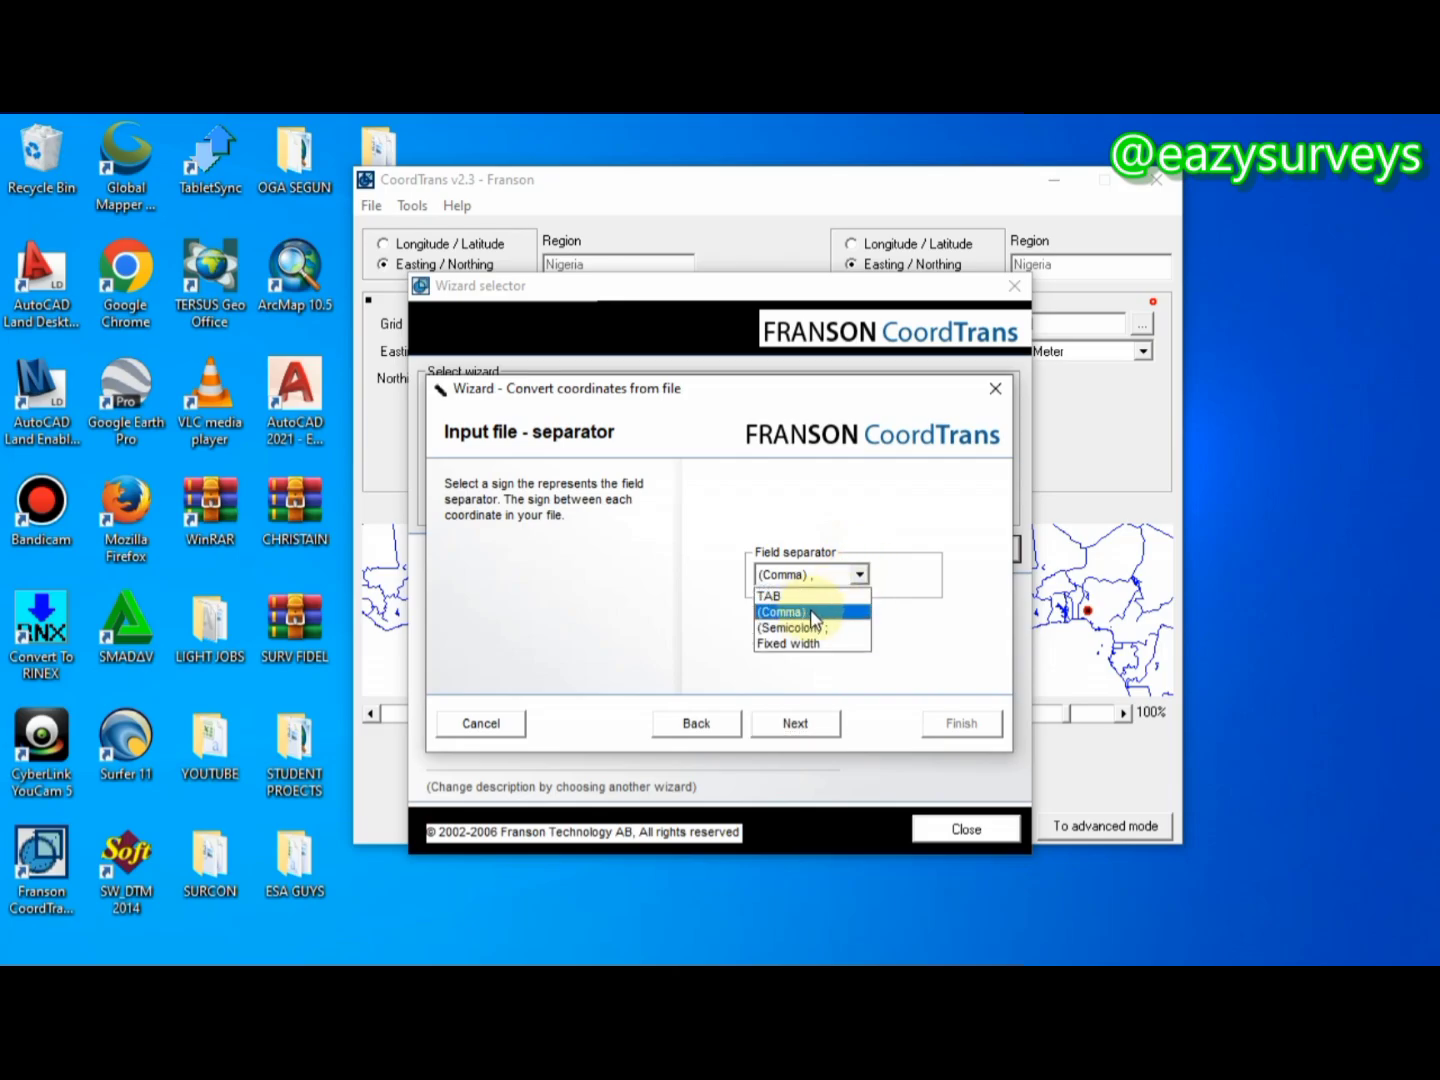
pyautogui.click(859, 576)
pyautogui.click(860, 576)
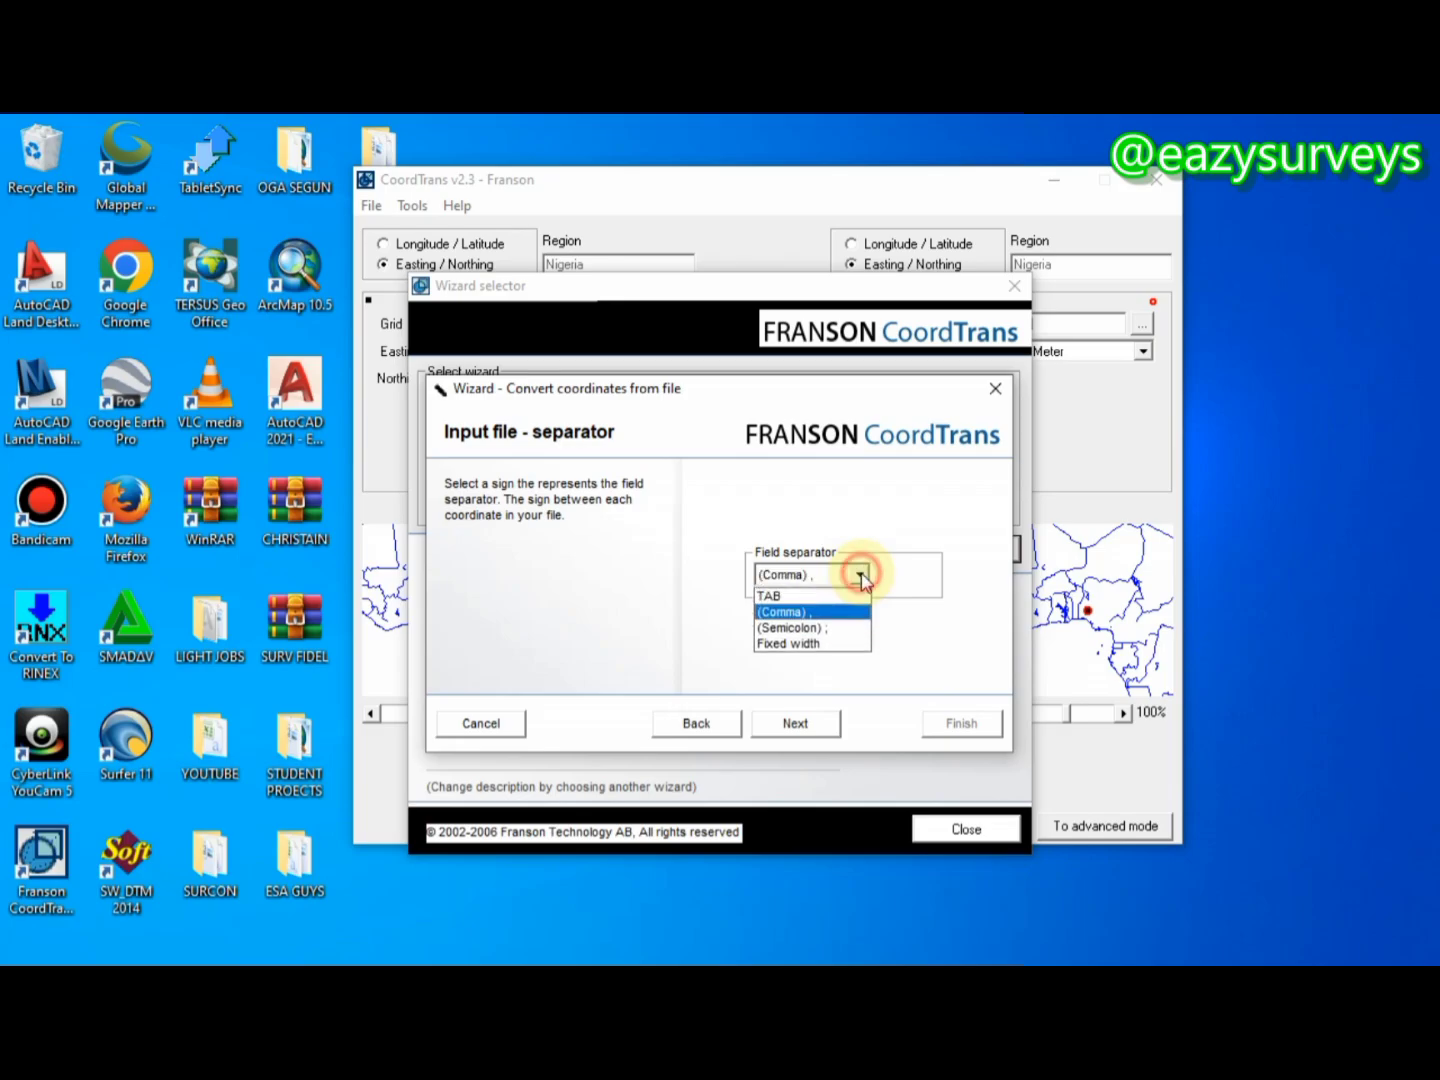
pyautogui.click(803, 613)
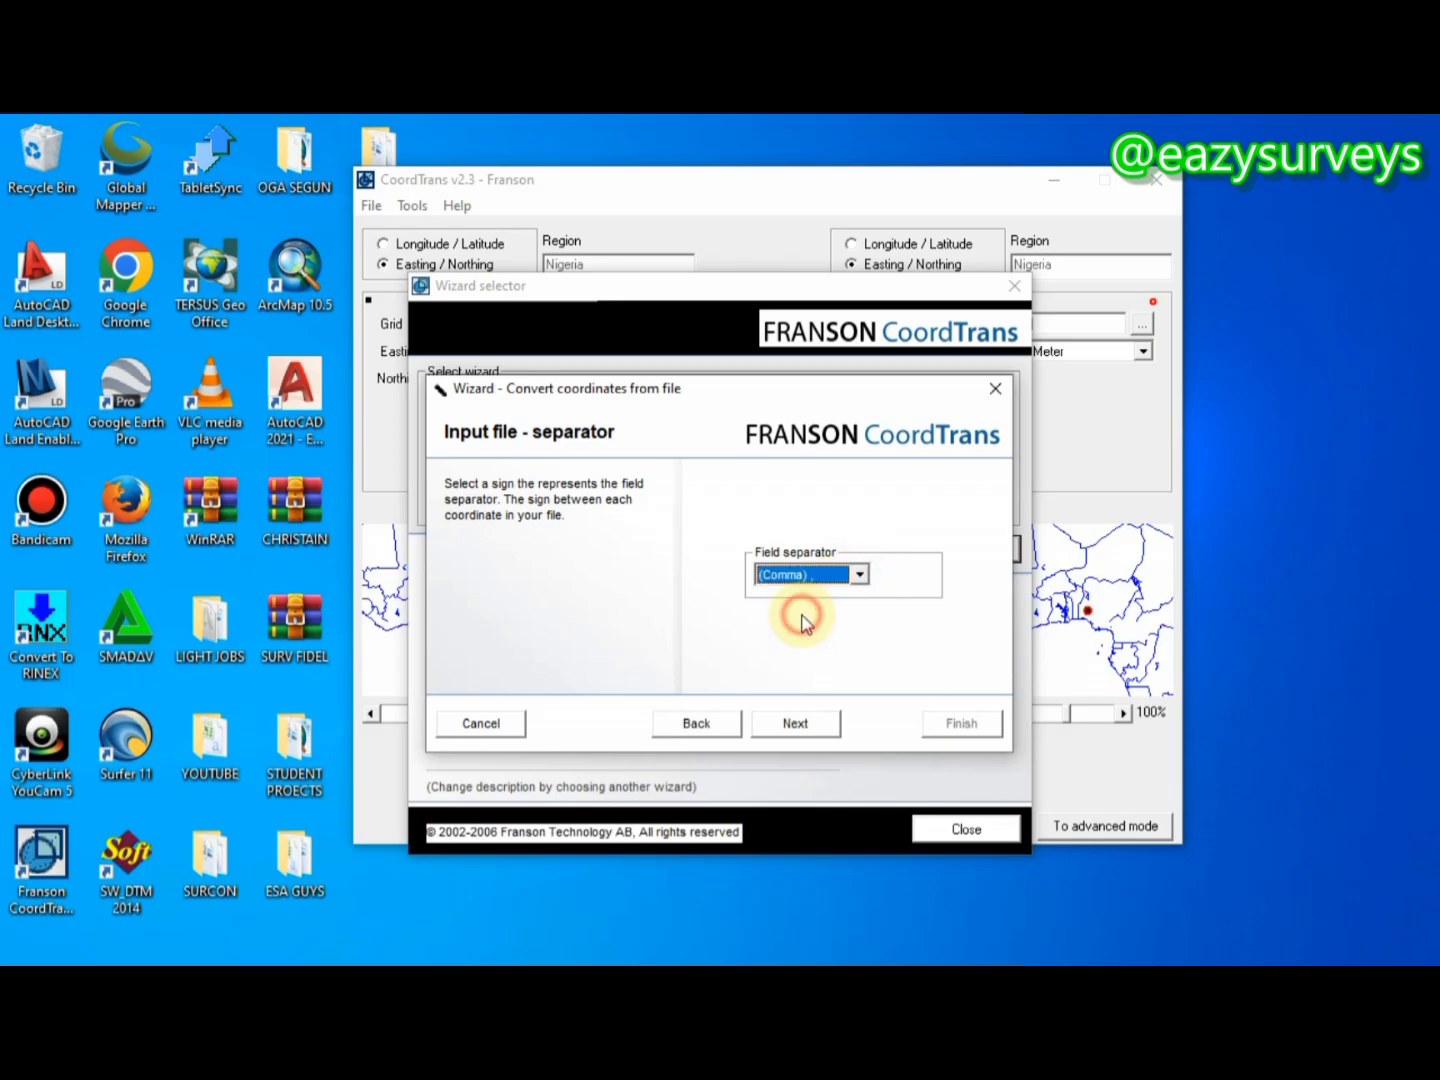
pyautogui.click(792, 724)
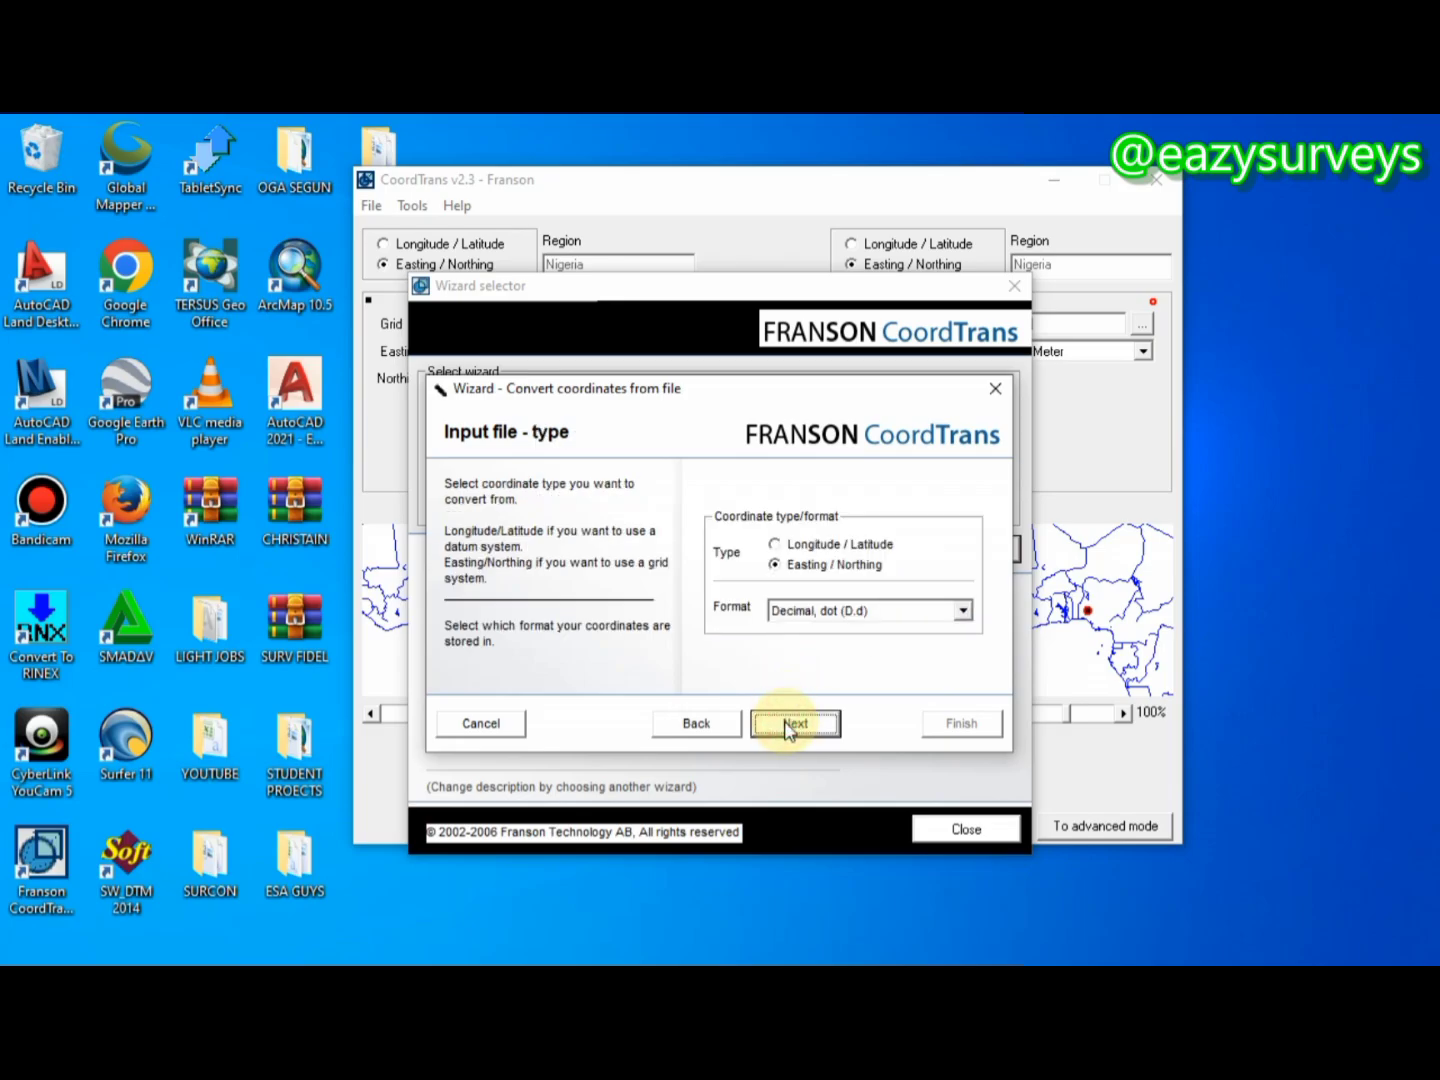
# Set the input coordinates to Longitude / Latitude in Decimal Degrees, dot (D.d), and accept field names on the first row
pyautogui.click(792, 548)
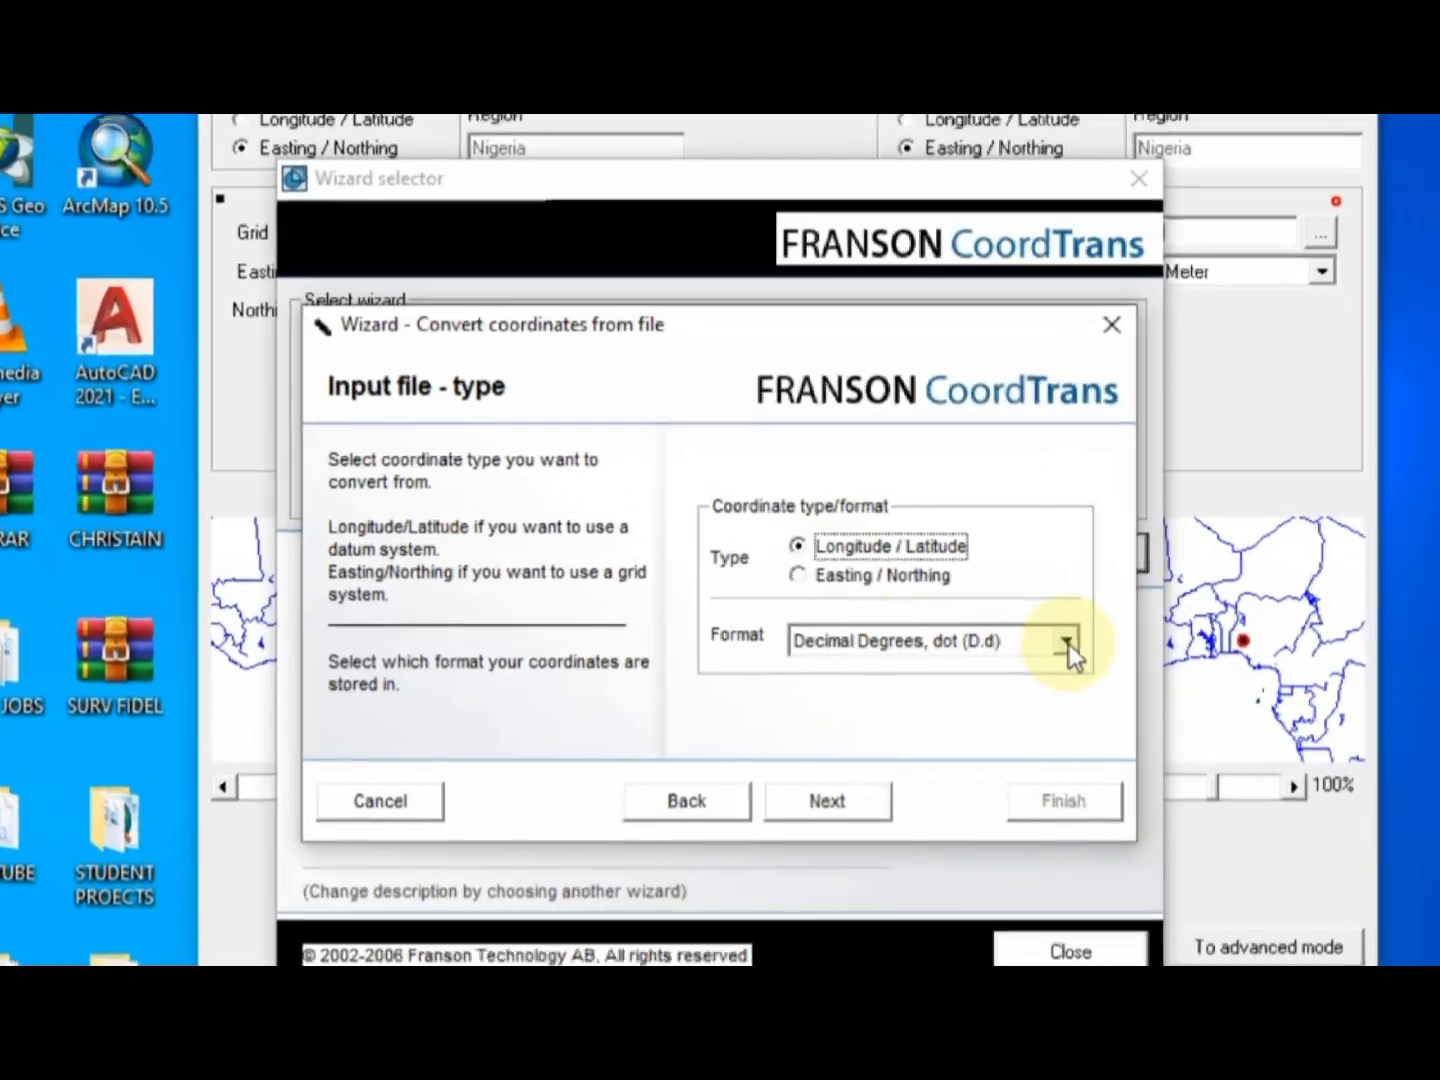
pyautogui.click(962, 609)
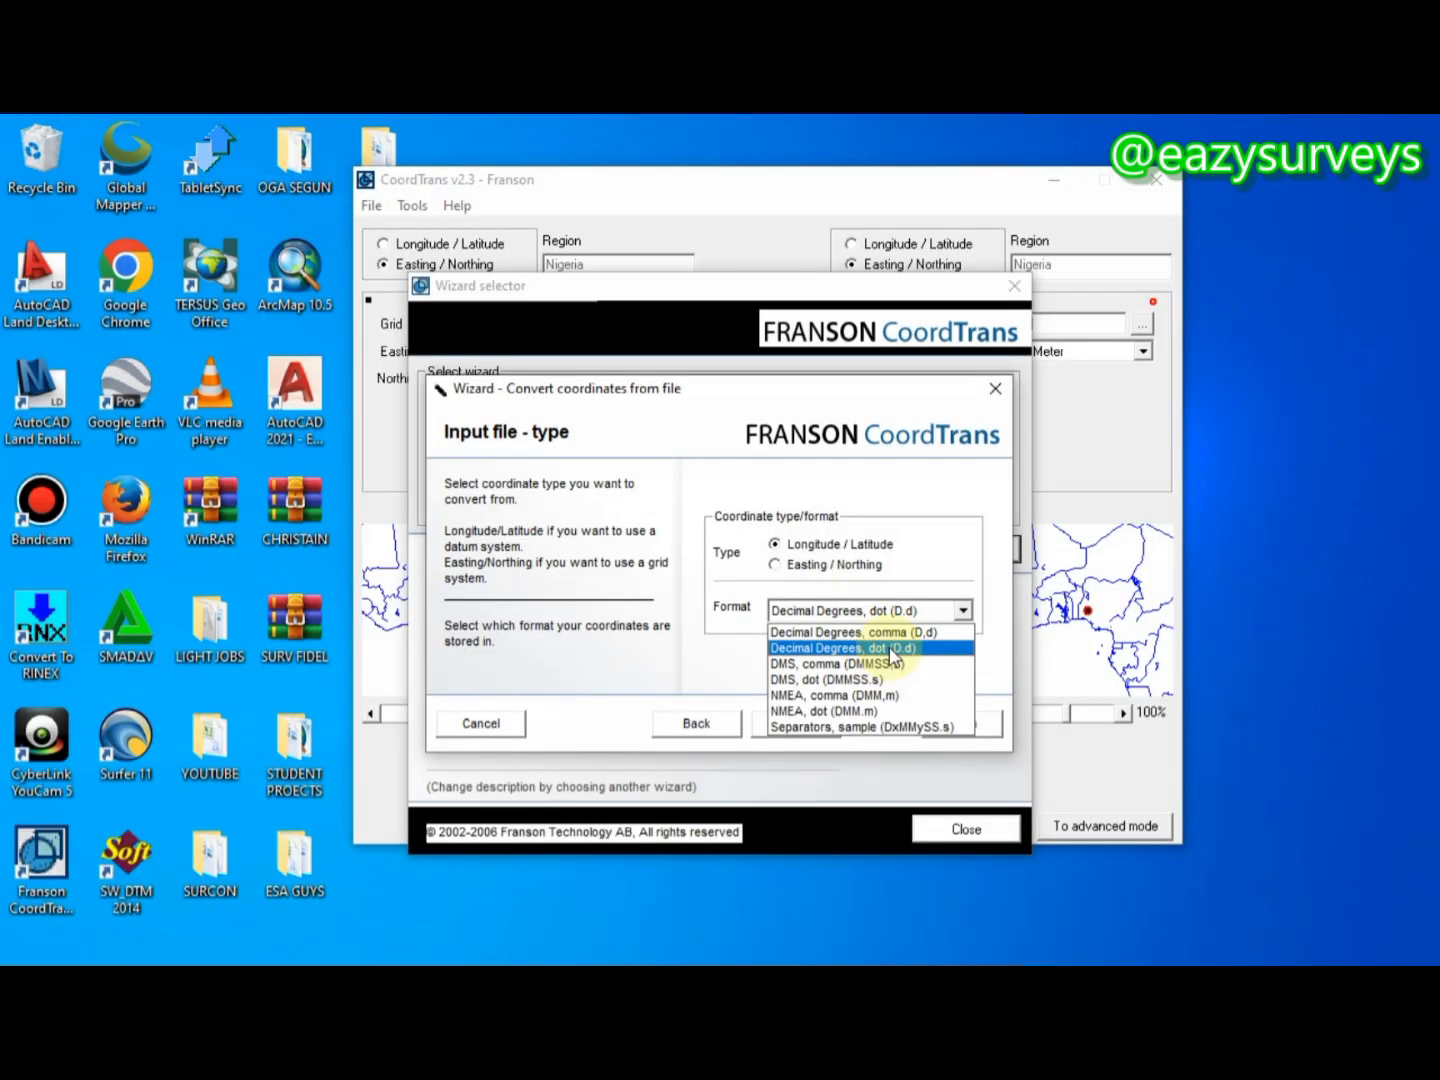
pyautogui.click(890, 649)
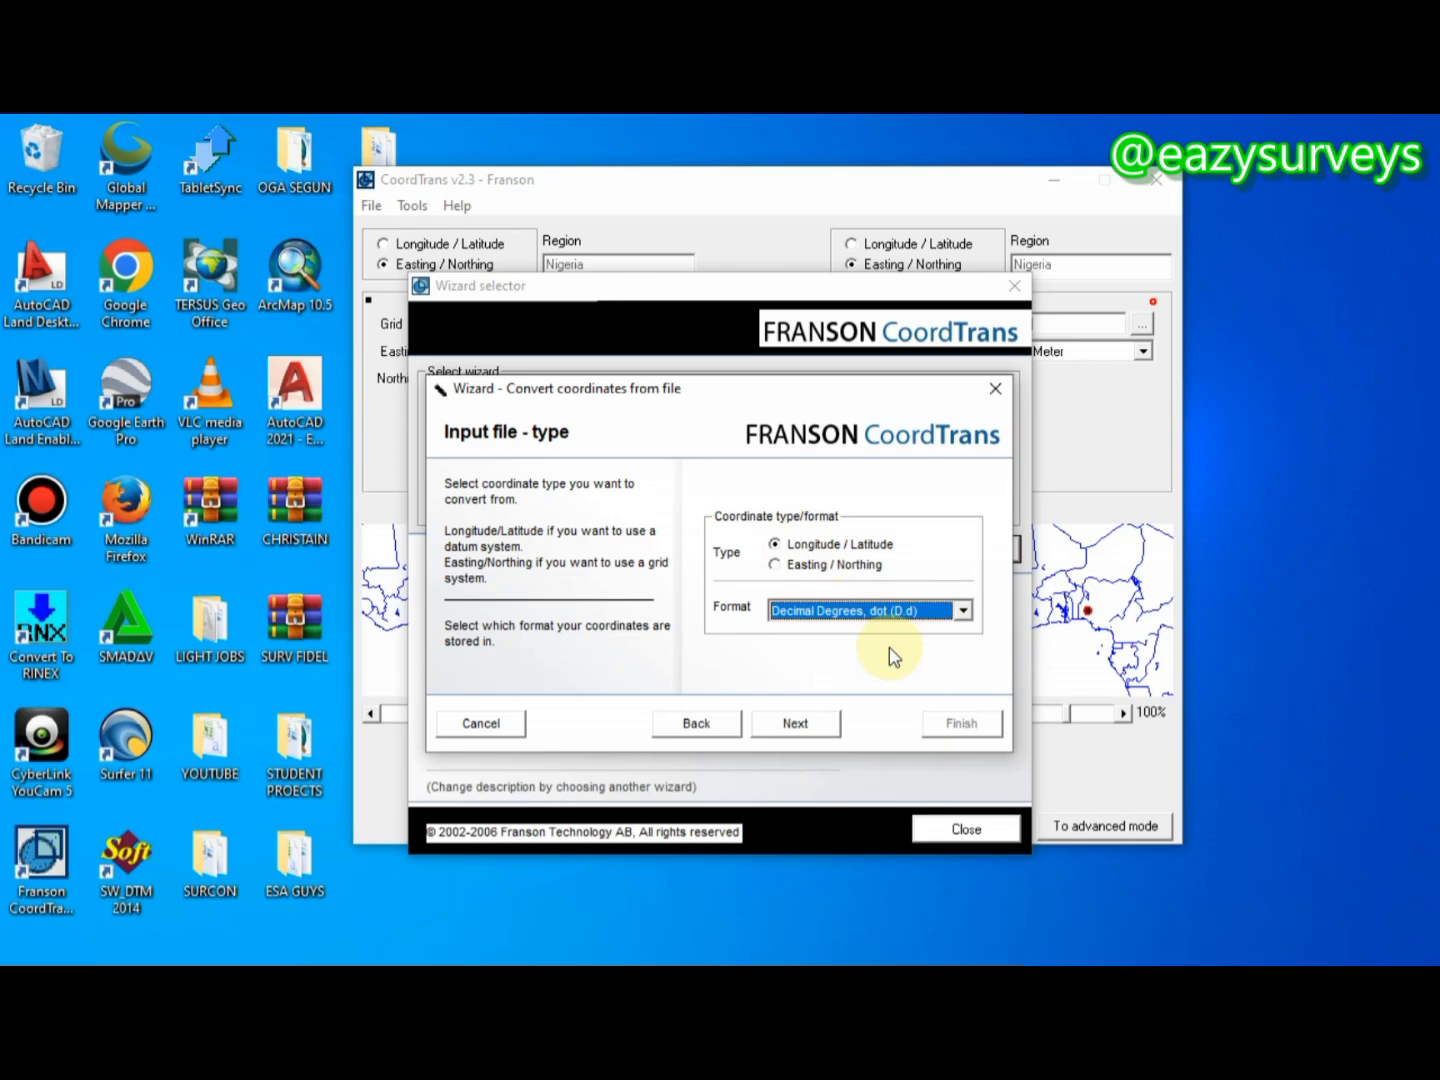
pyautogui.click(813, 731)
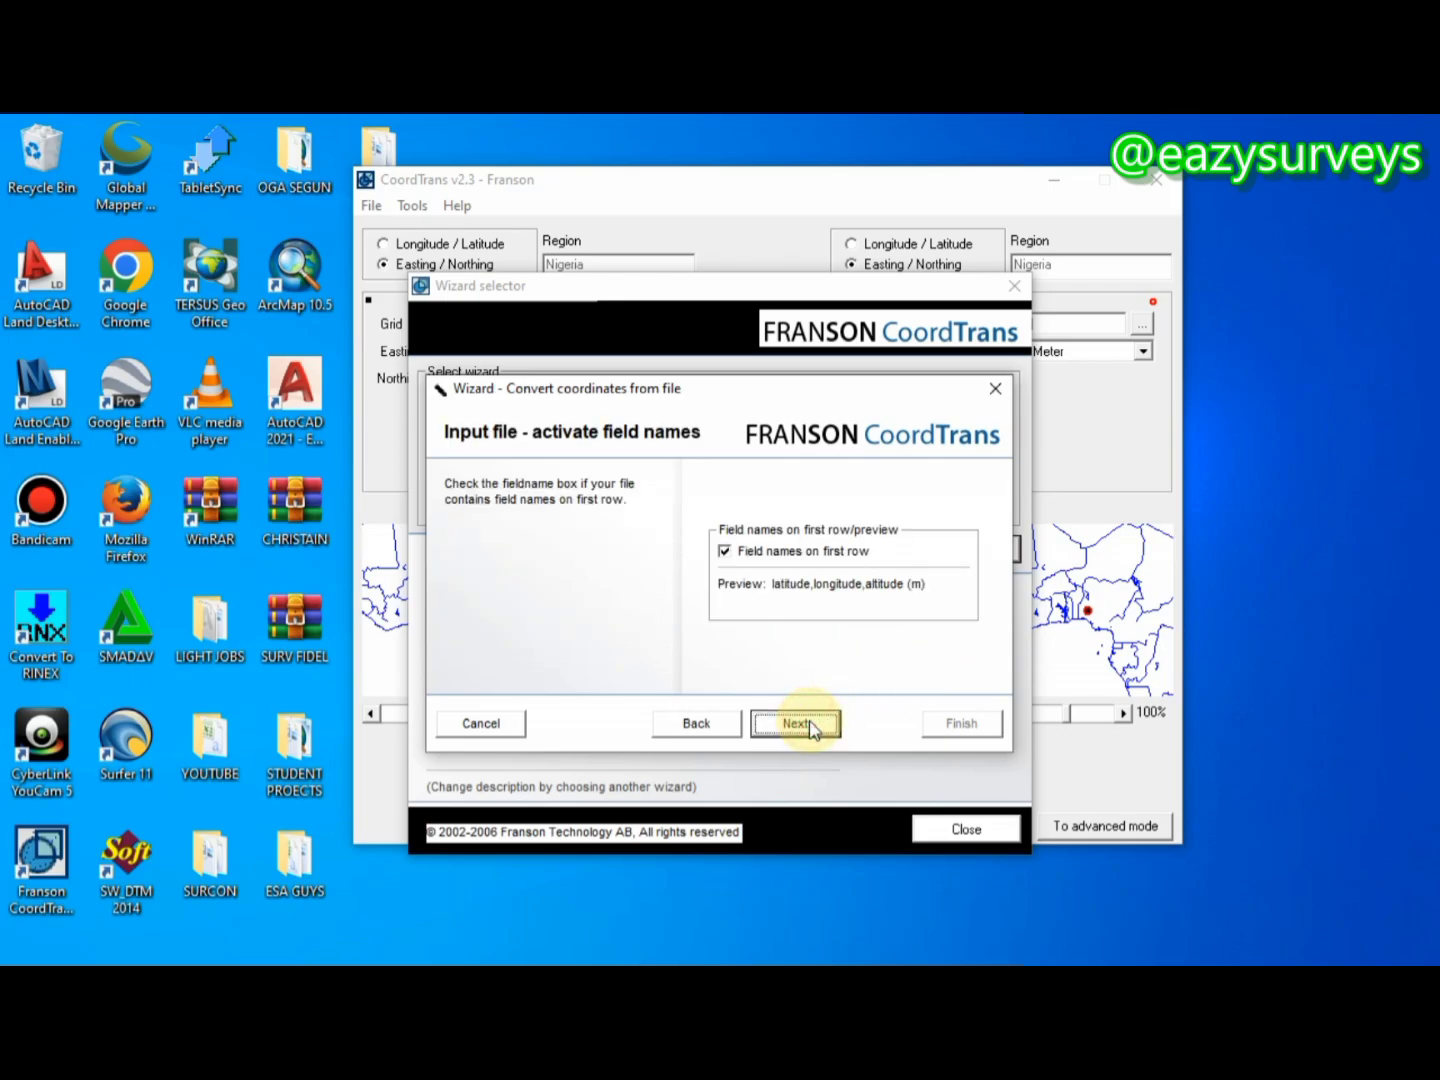
pyautogui.click(813, 731)
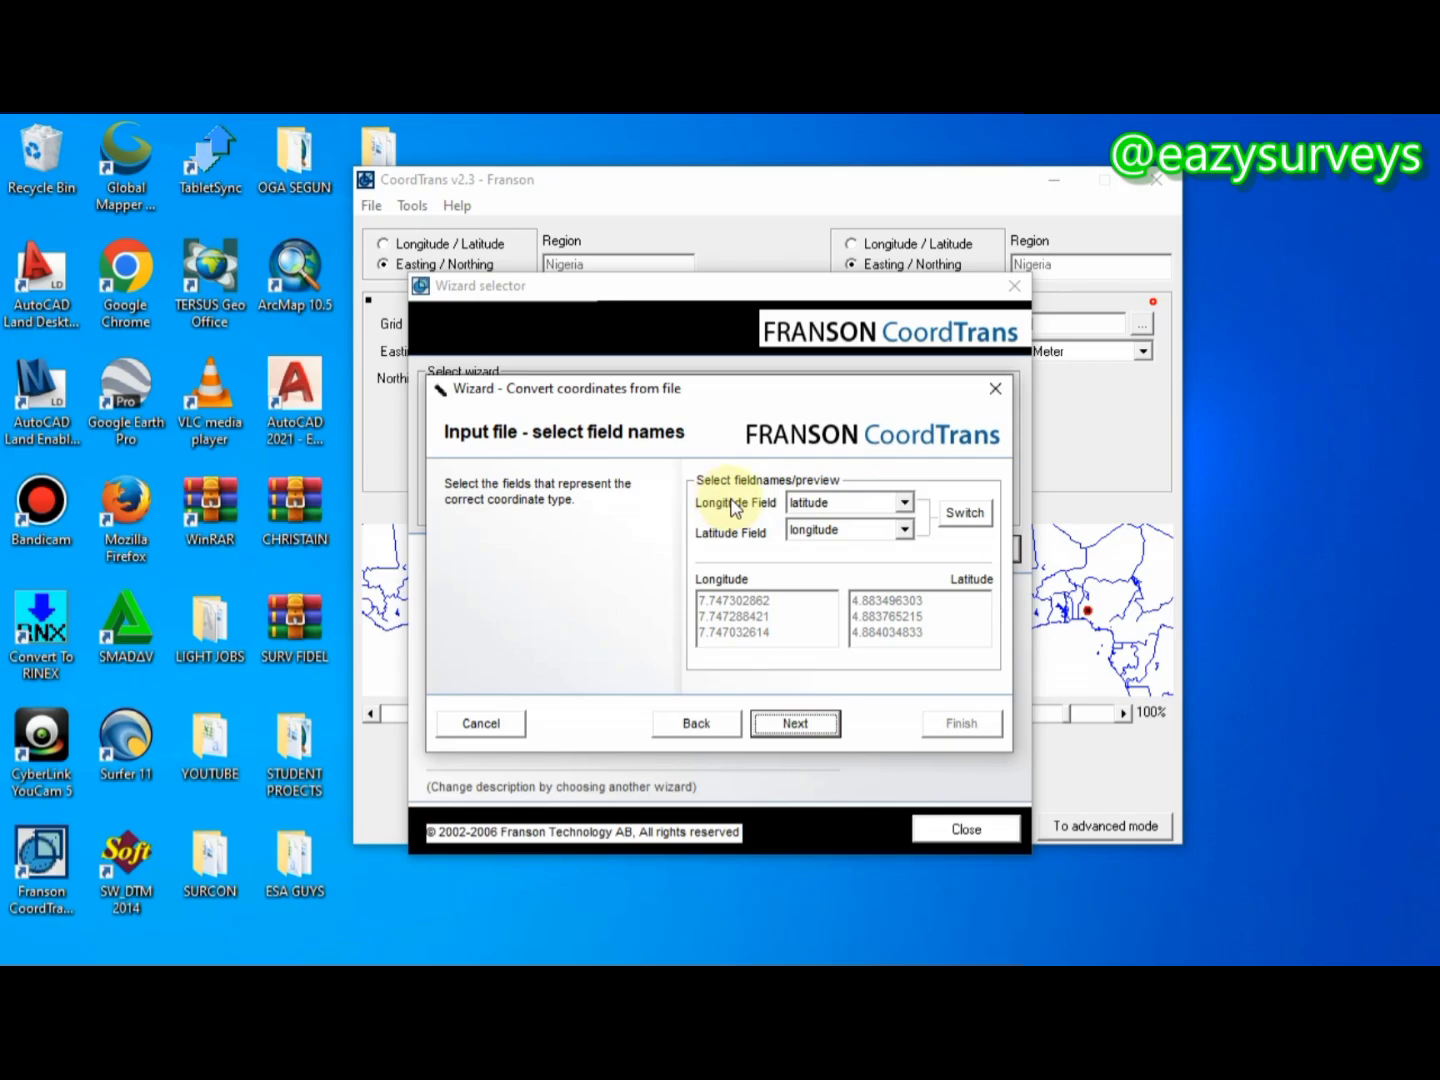
# Assign the longitude column to the Longitude Field and latitude to the Latitude Field, and proceed to the input coordinate system
pyautogui.click(904, 504)
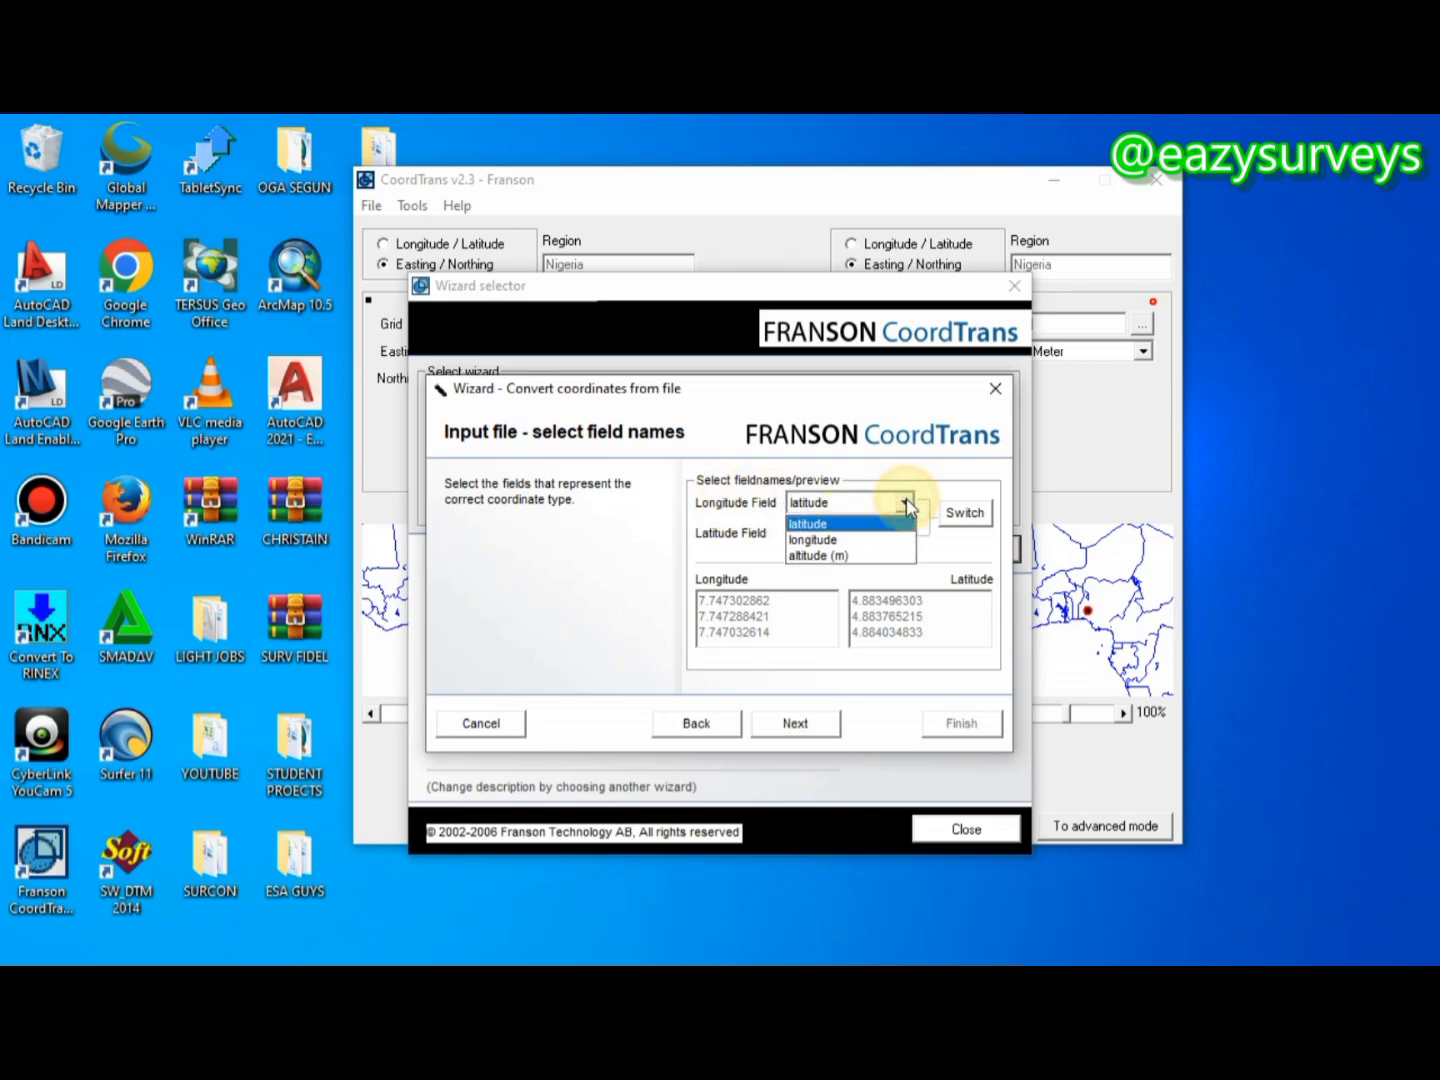
pyautogui.click(831, 540)
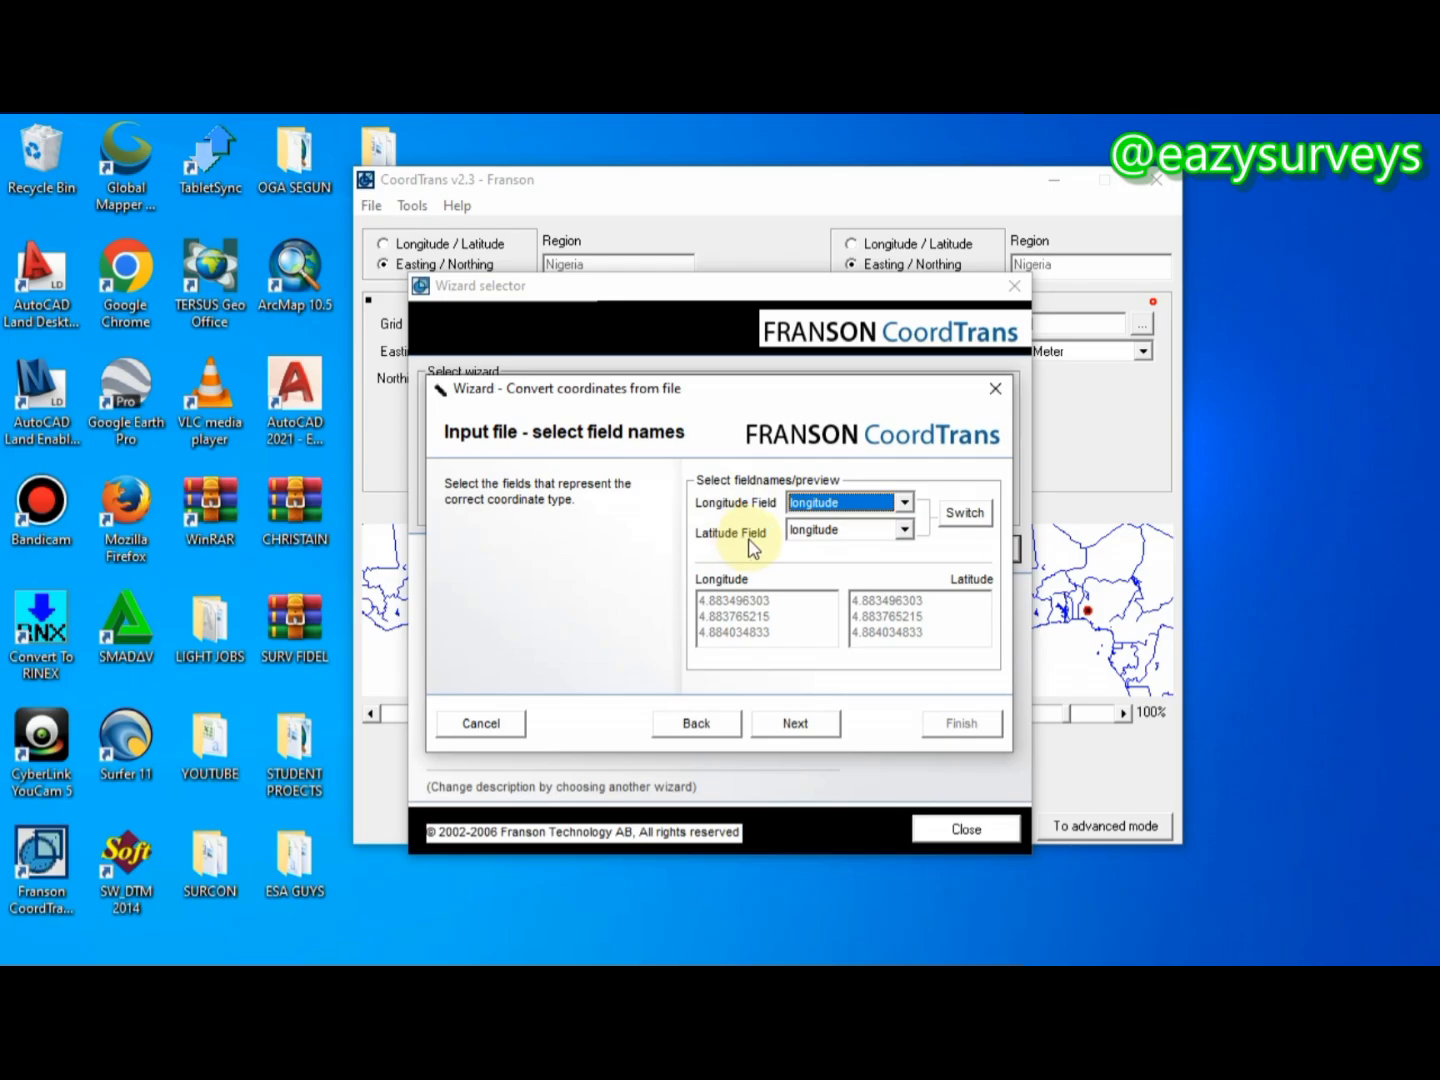
pyautogui.click(906, 530)
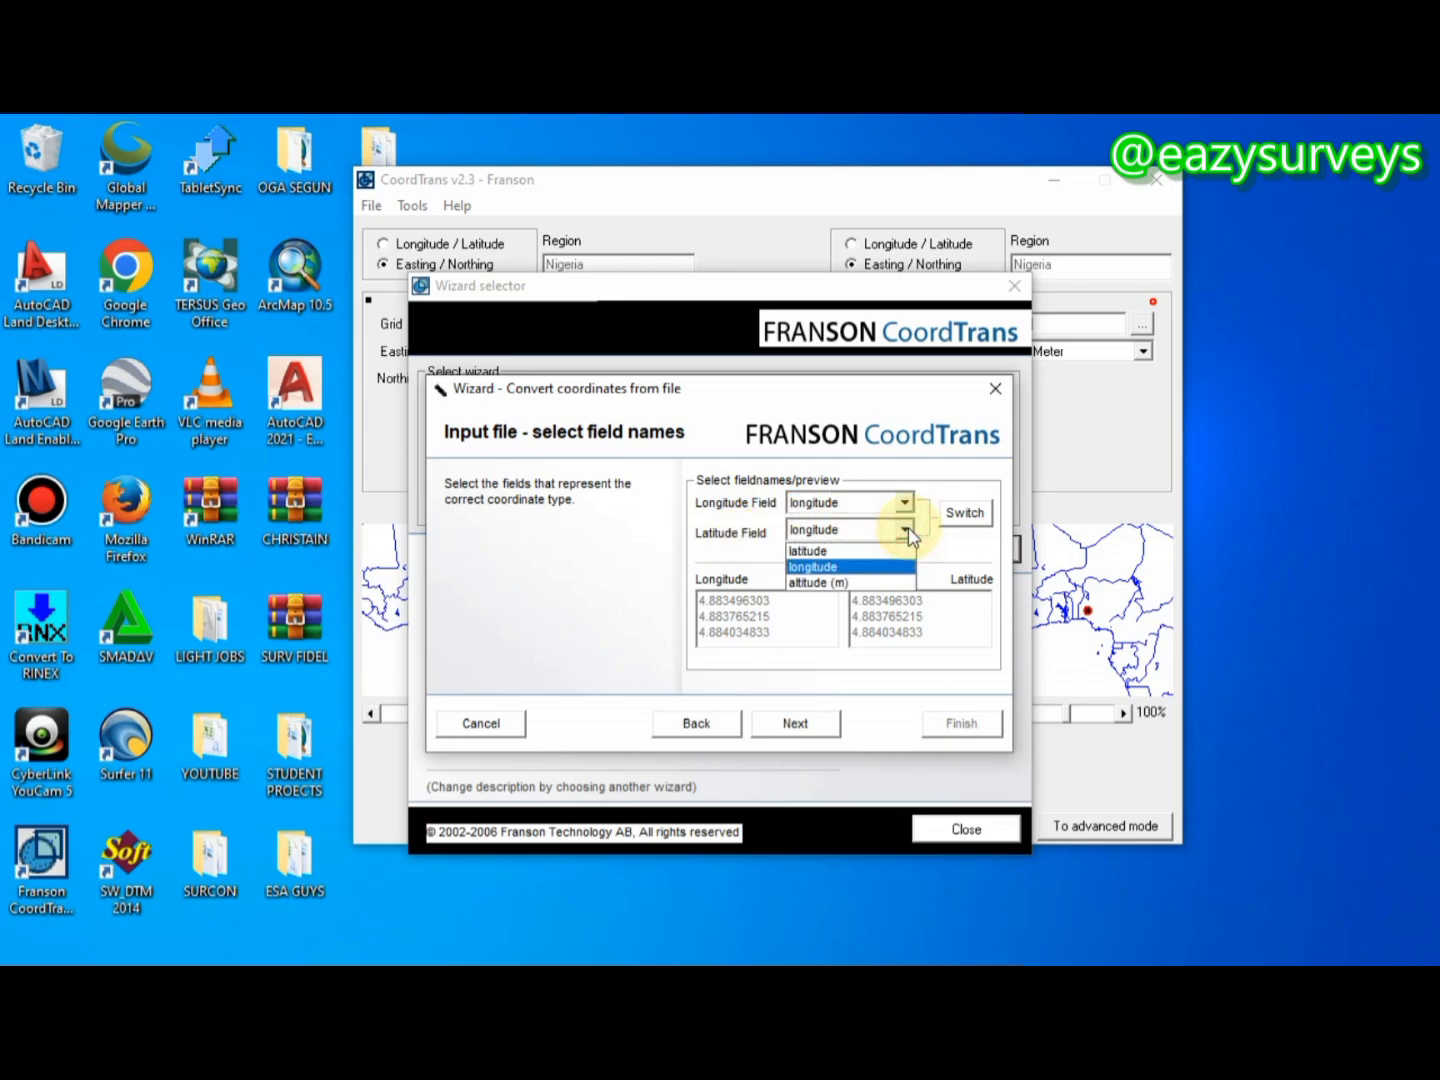
pyautogui.click(860, 551)
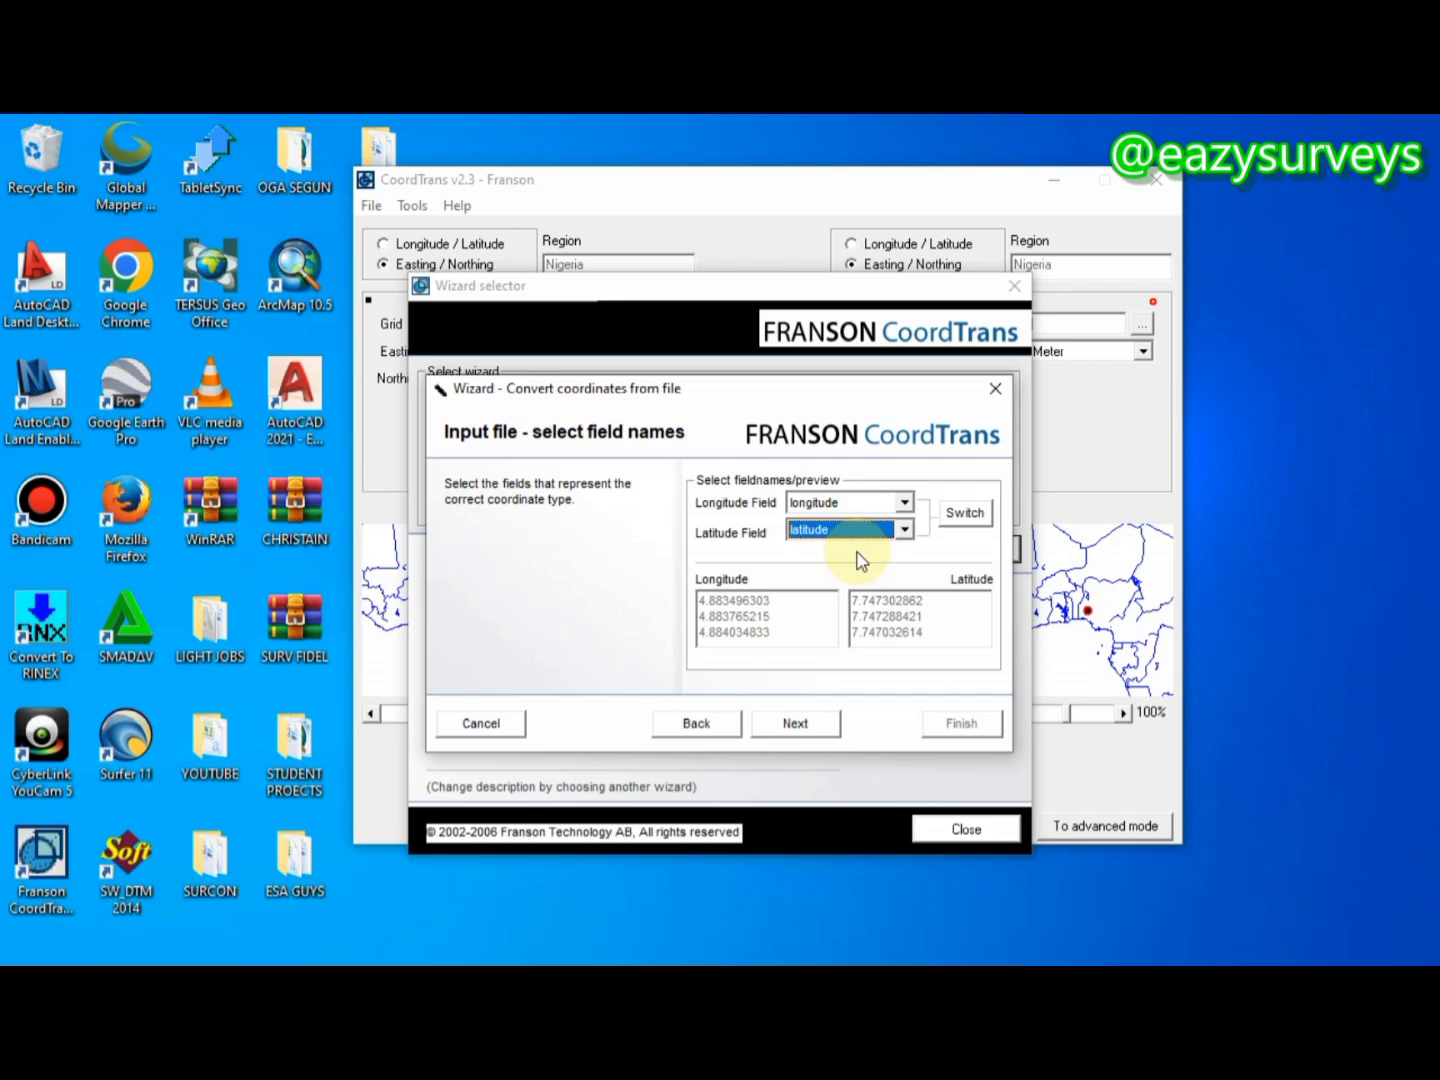
pyautogui.click(795, 725)
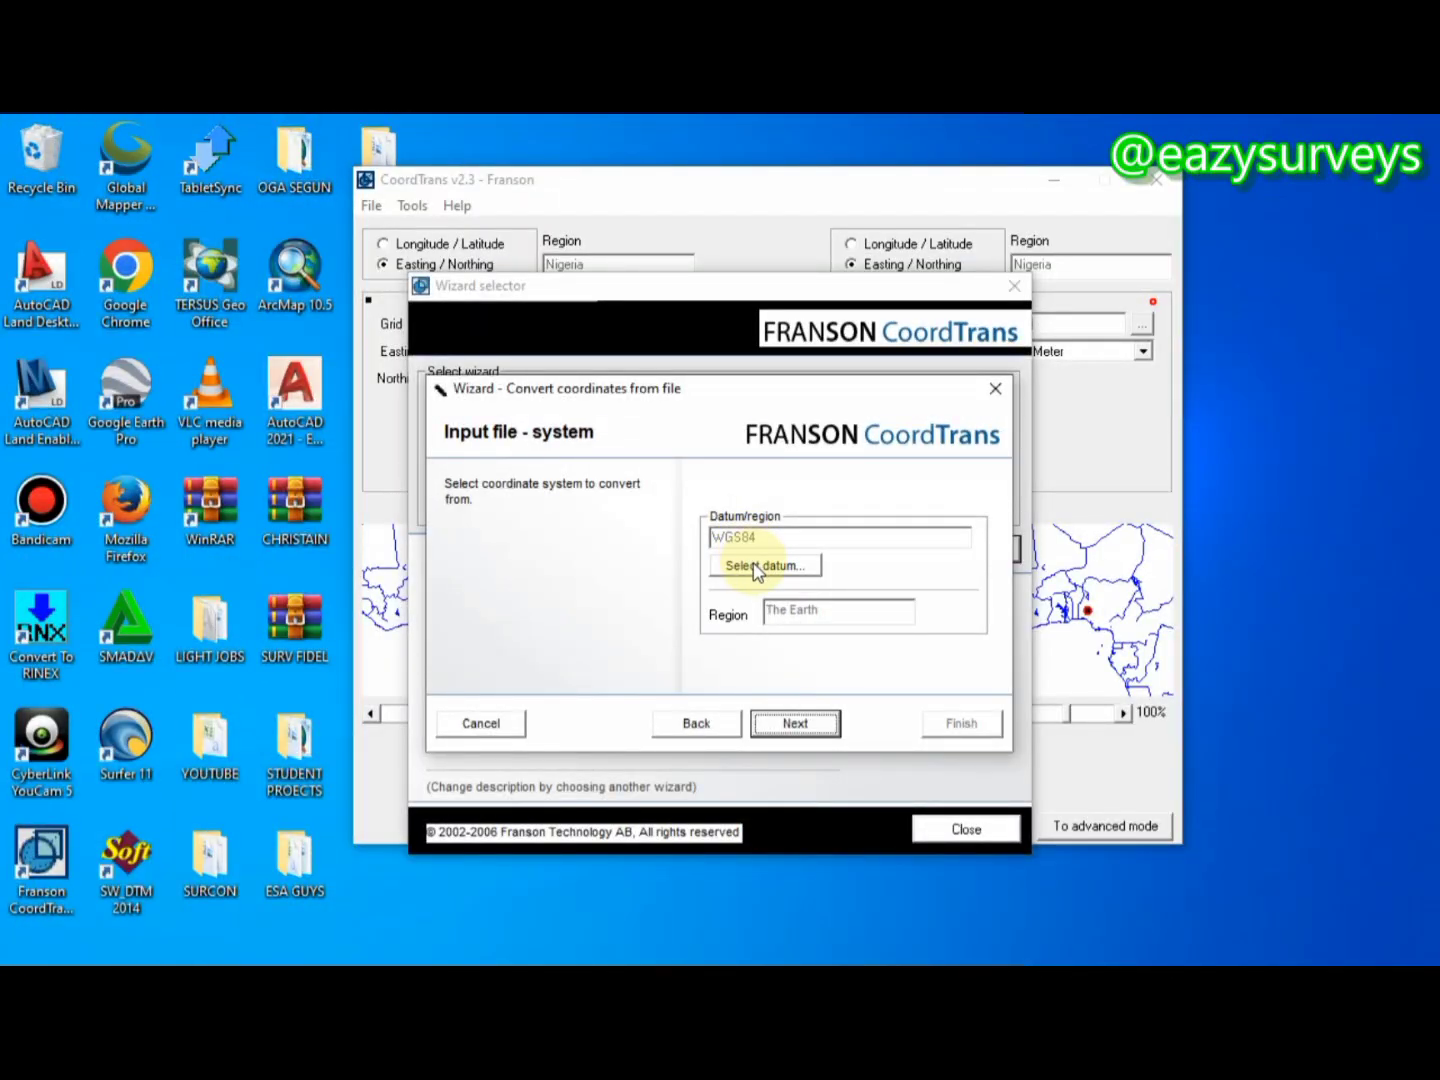
# Set the input coordinate system to the WGS84 datum under The Earth and proceed to the output file selection
pyautogui.click(757, 567)
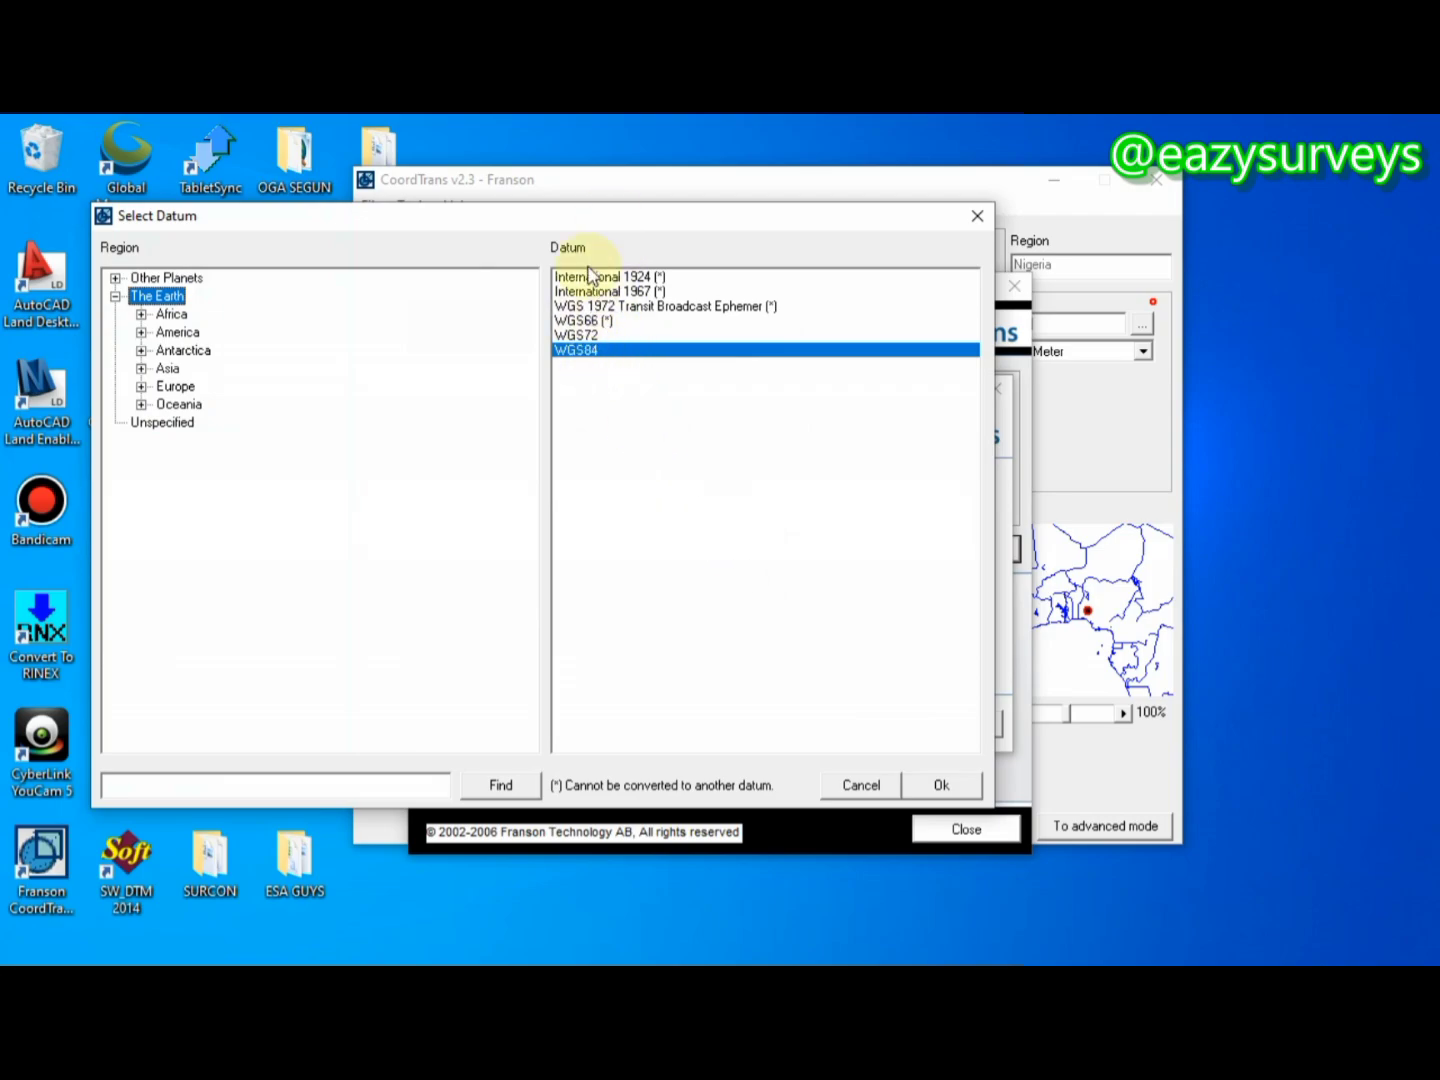
pyautogui.click(594, 337)
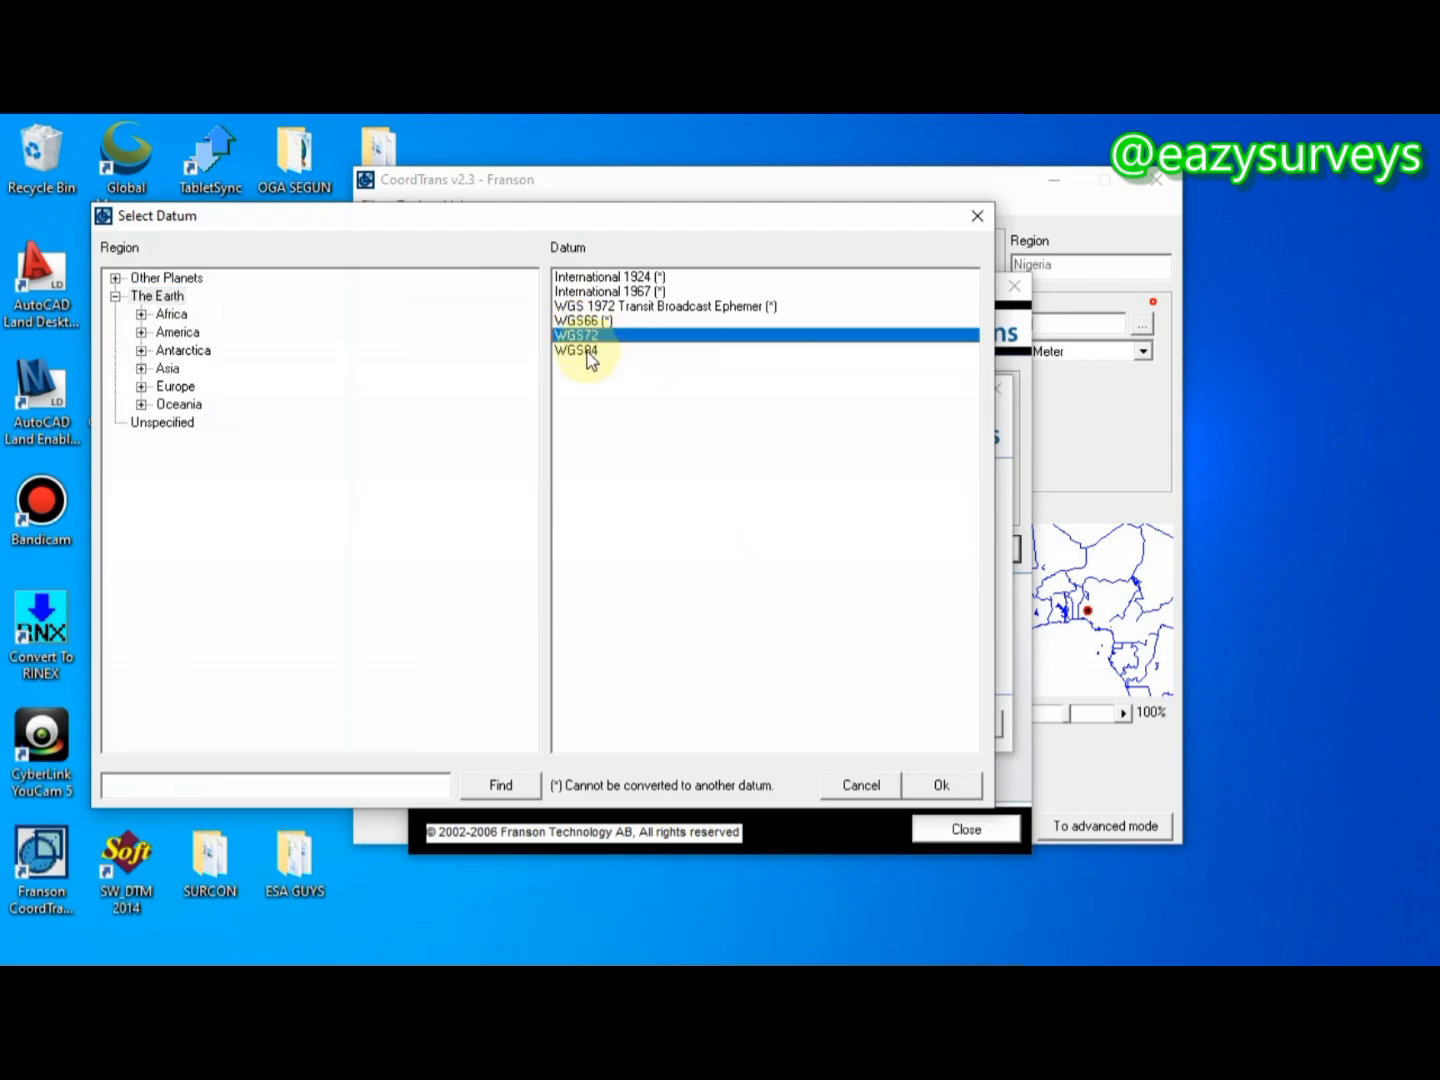
pyautogui.click(589, 352)
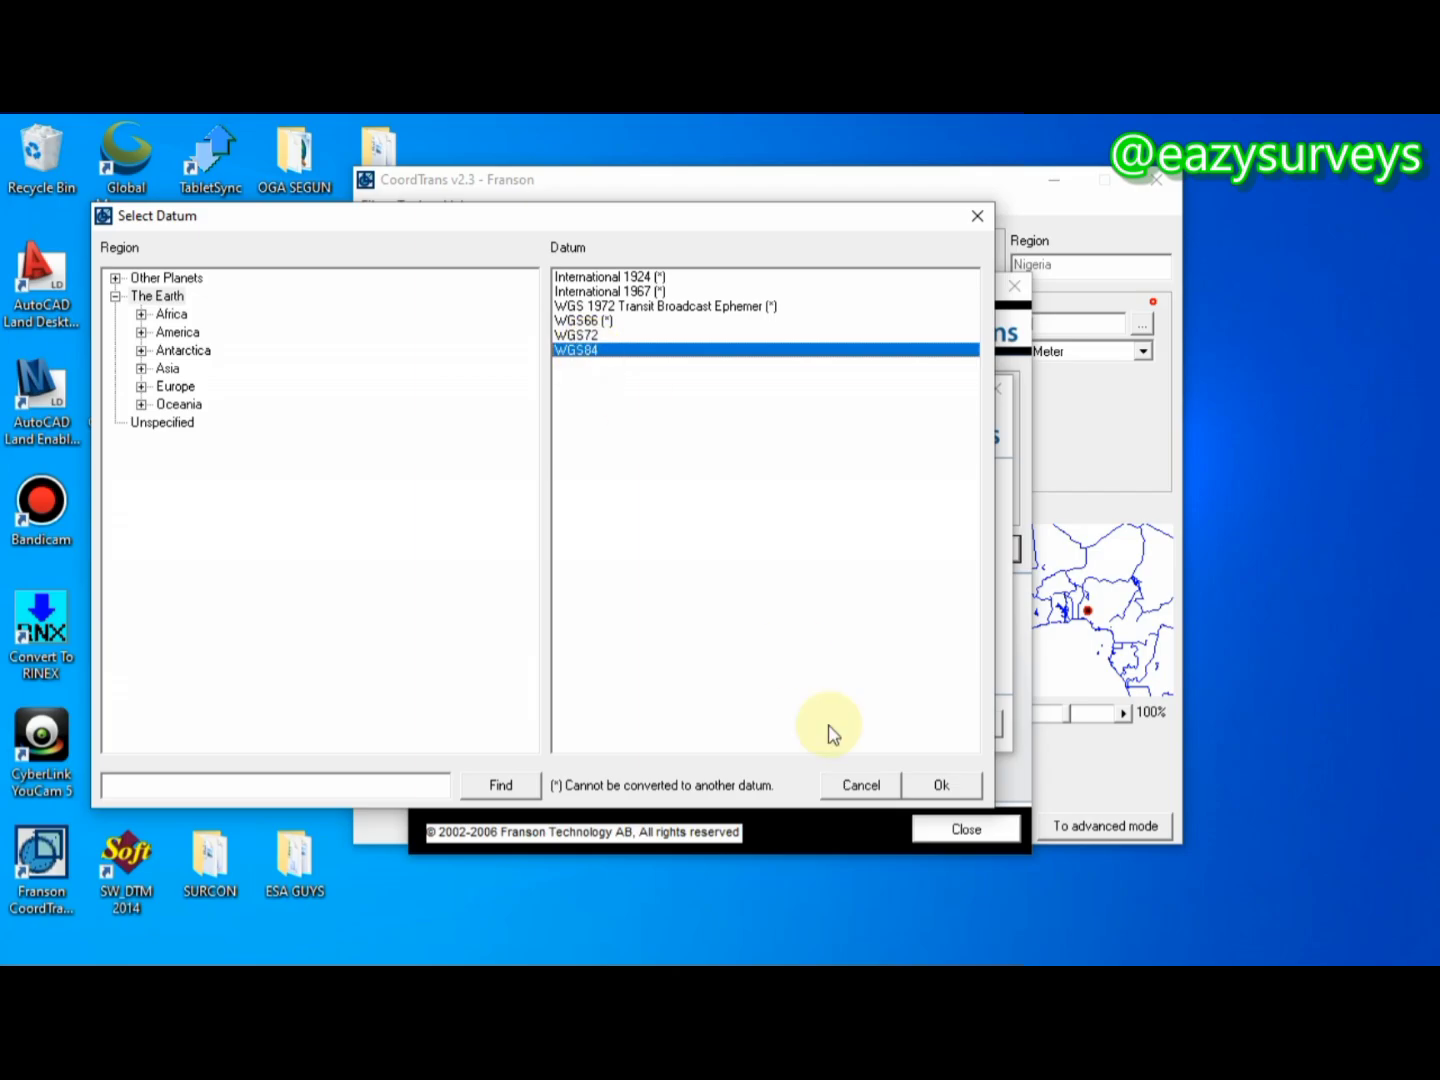
pyautogui.click(940, 785)
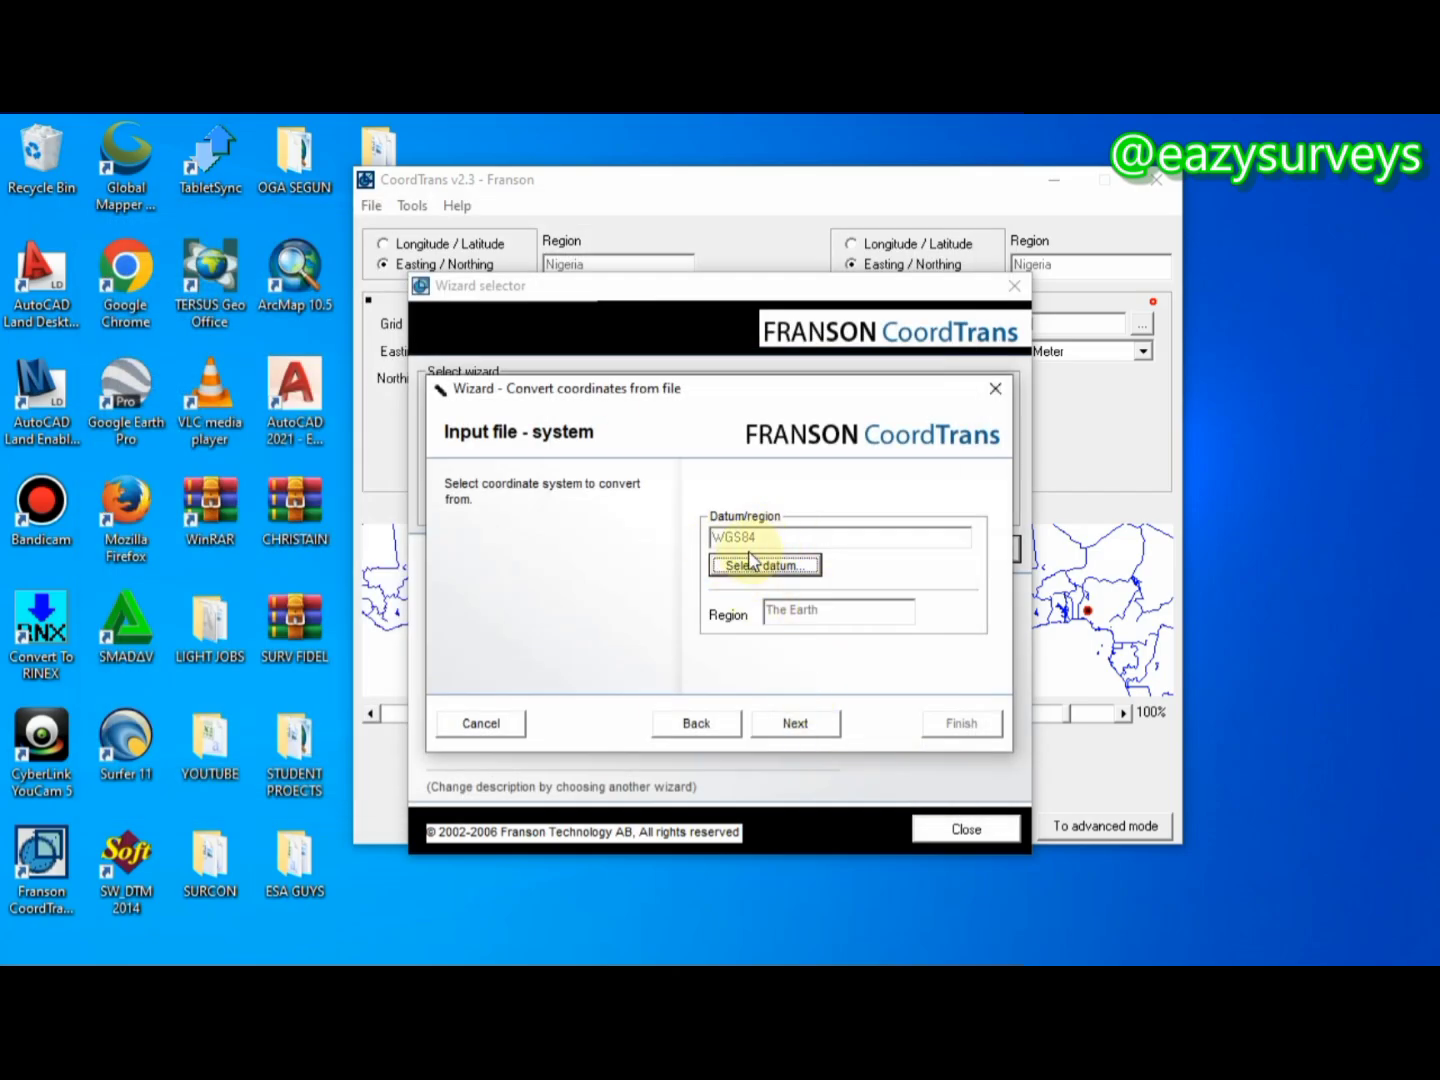
pyautogui.click(797, 725)
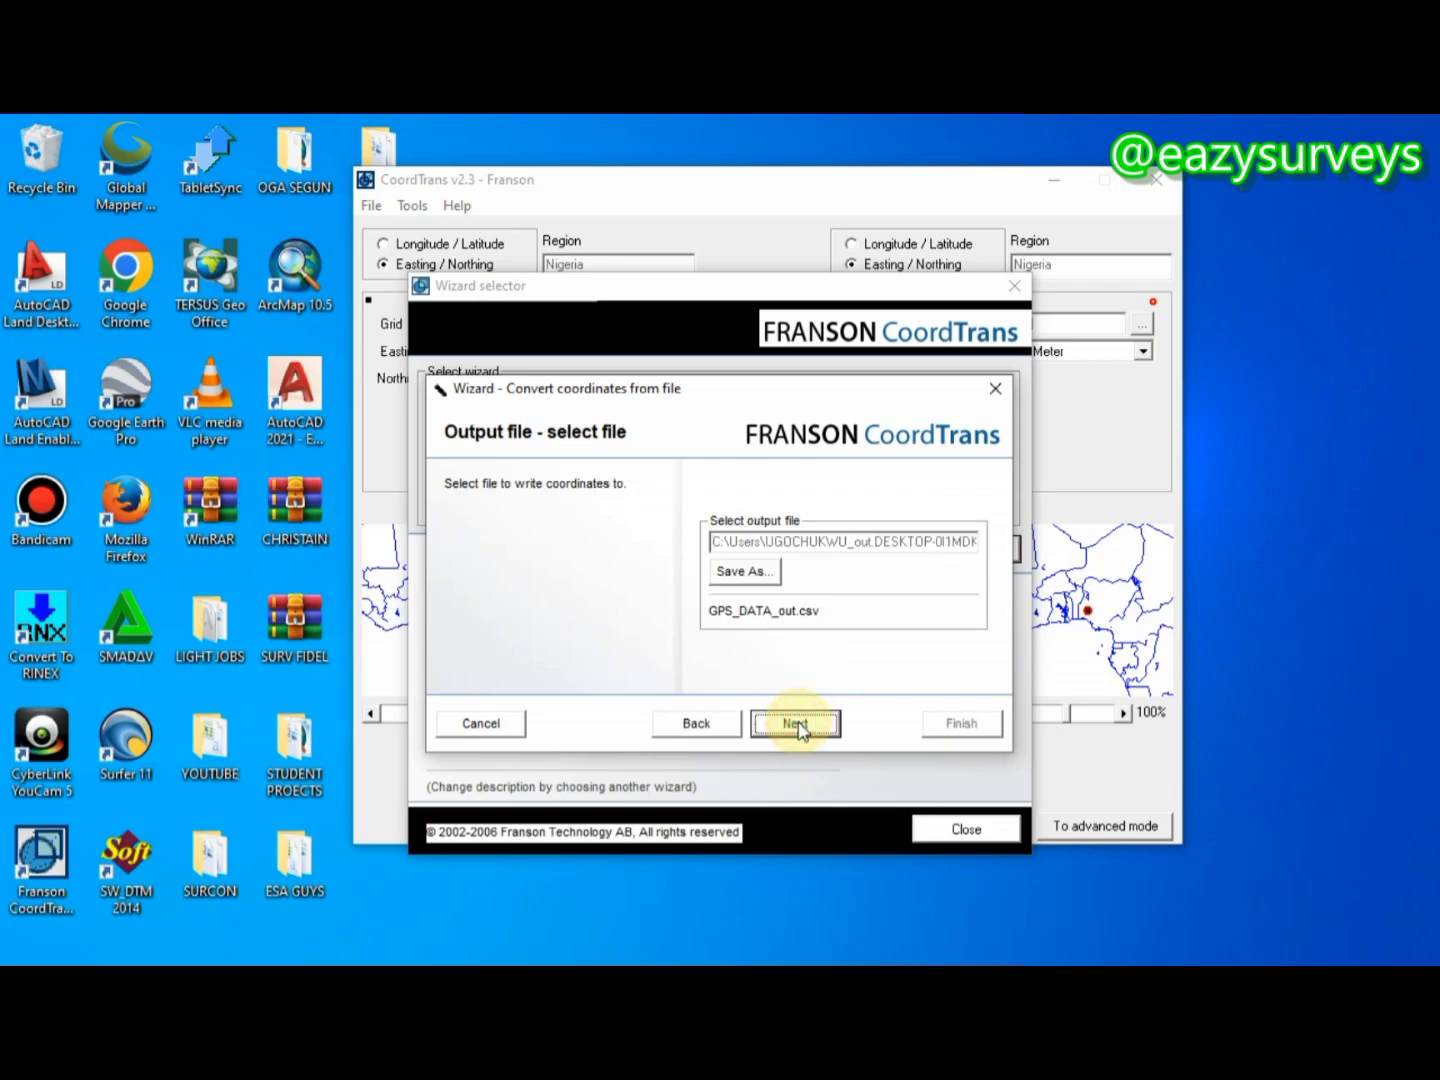
# Save the output file as GPS_DATA_OUTPUT.csv in the YOUTUBE folder and proceed to the output coordinate type
pyautogui.click(755, 575)
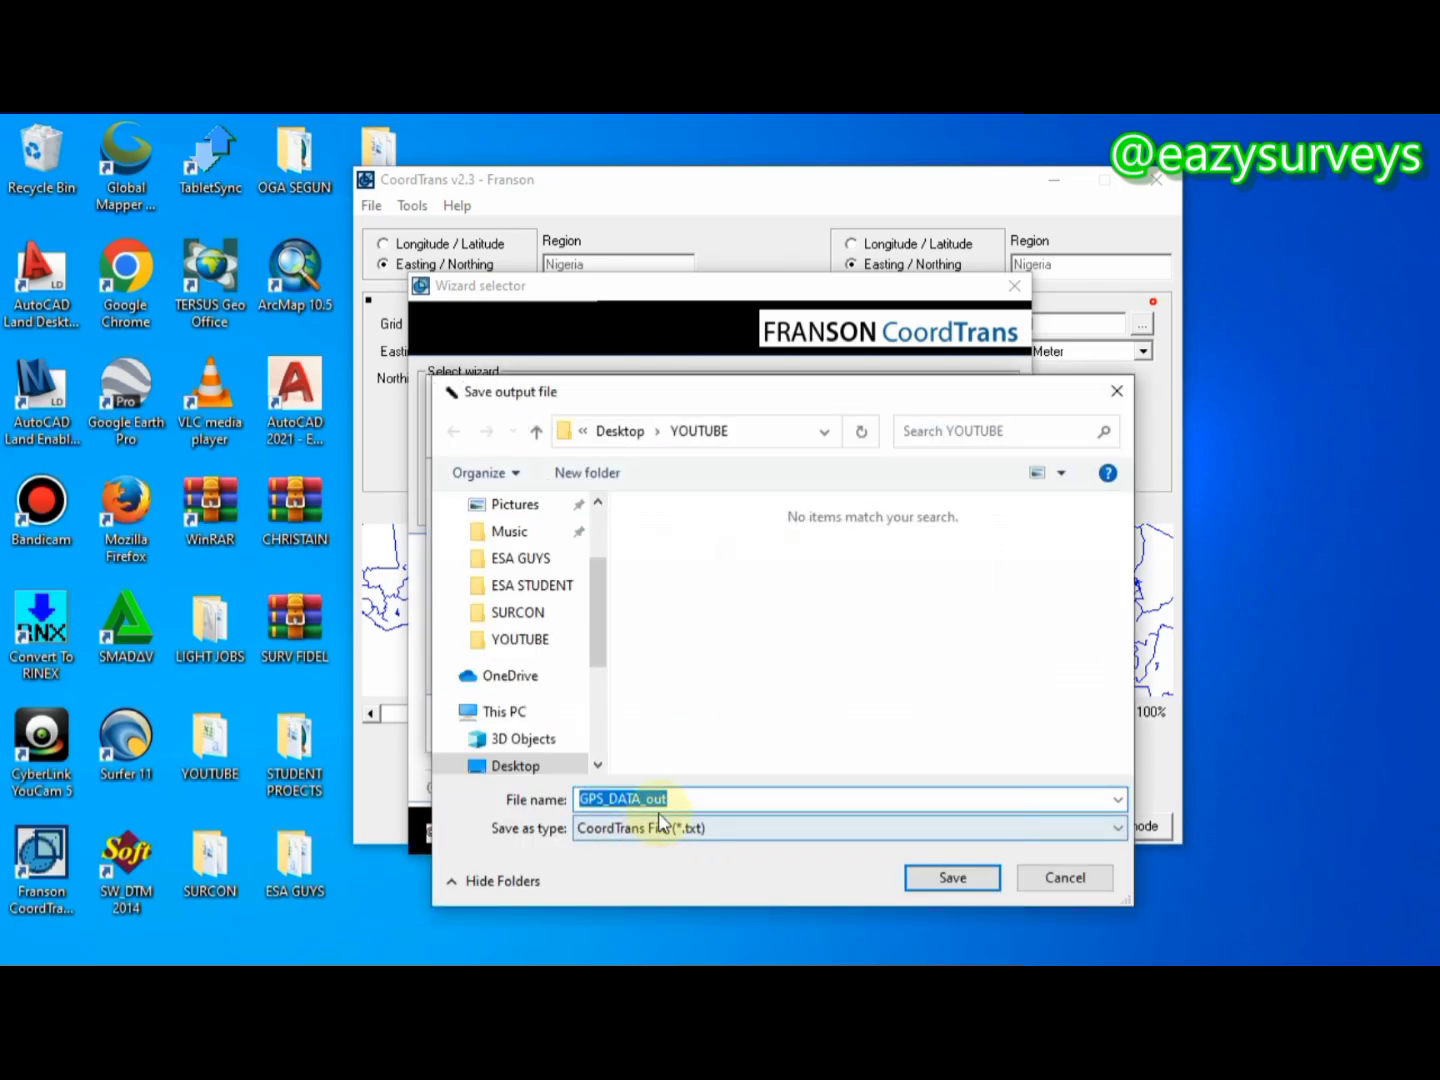
pyautogui.click(675, 798)
pyautogui.moveTo(675, 797); pyautogui.dragTo(643, 799)
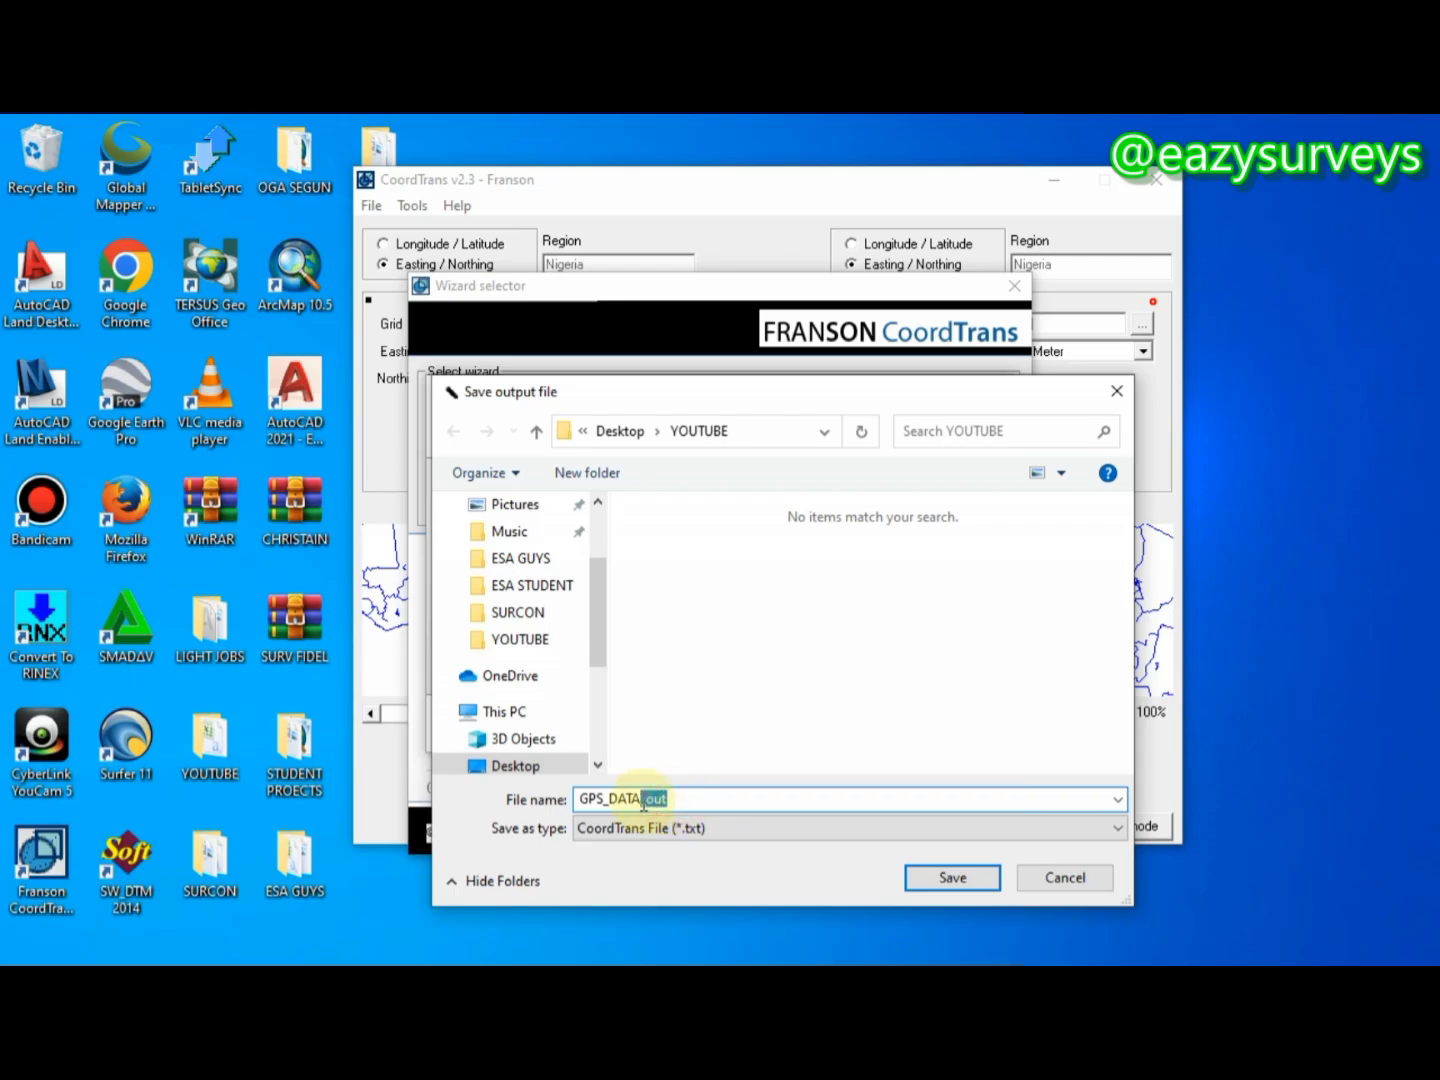
pyautogui.press('BackSpace')
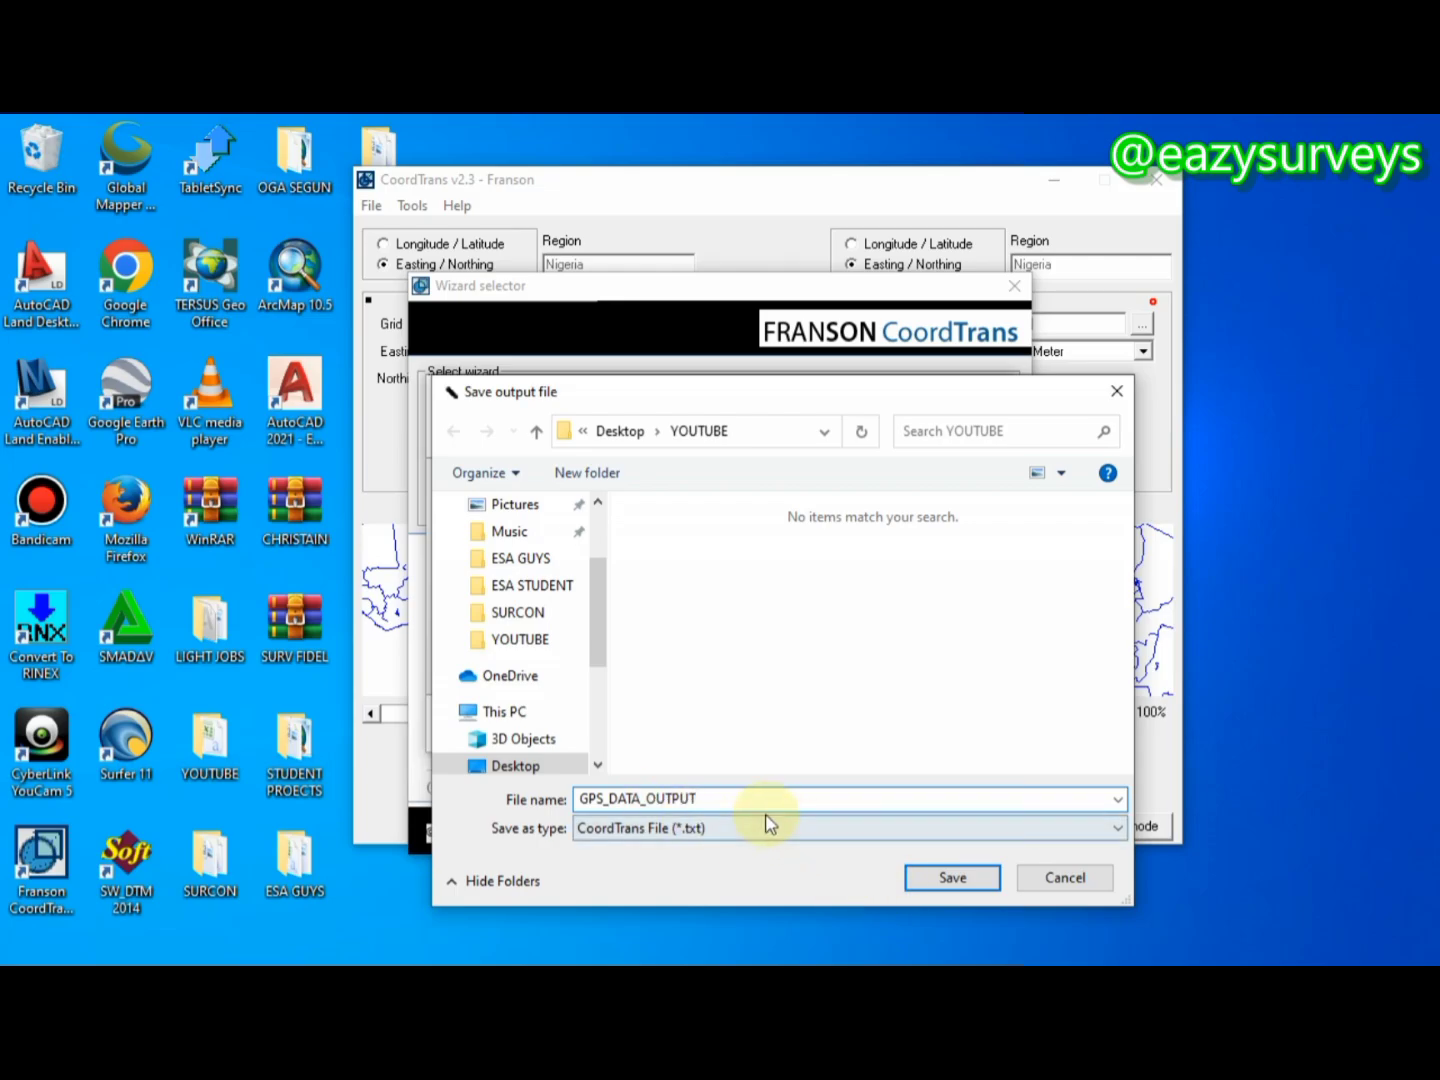
pyautogui.click(726, 797)
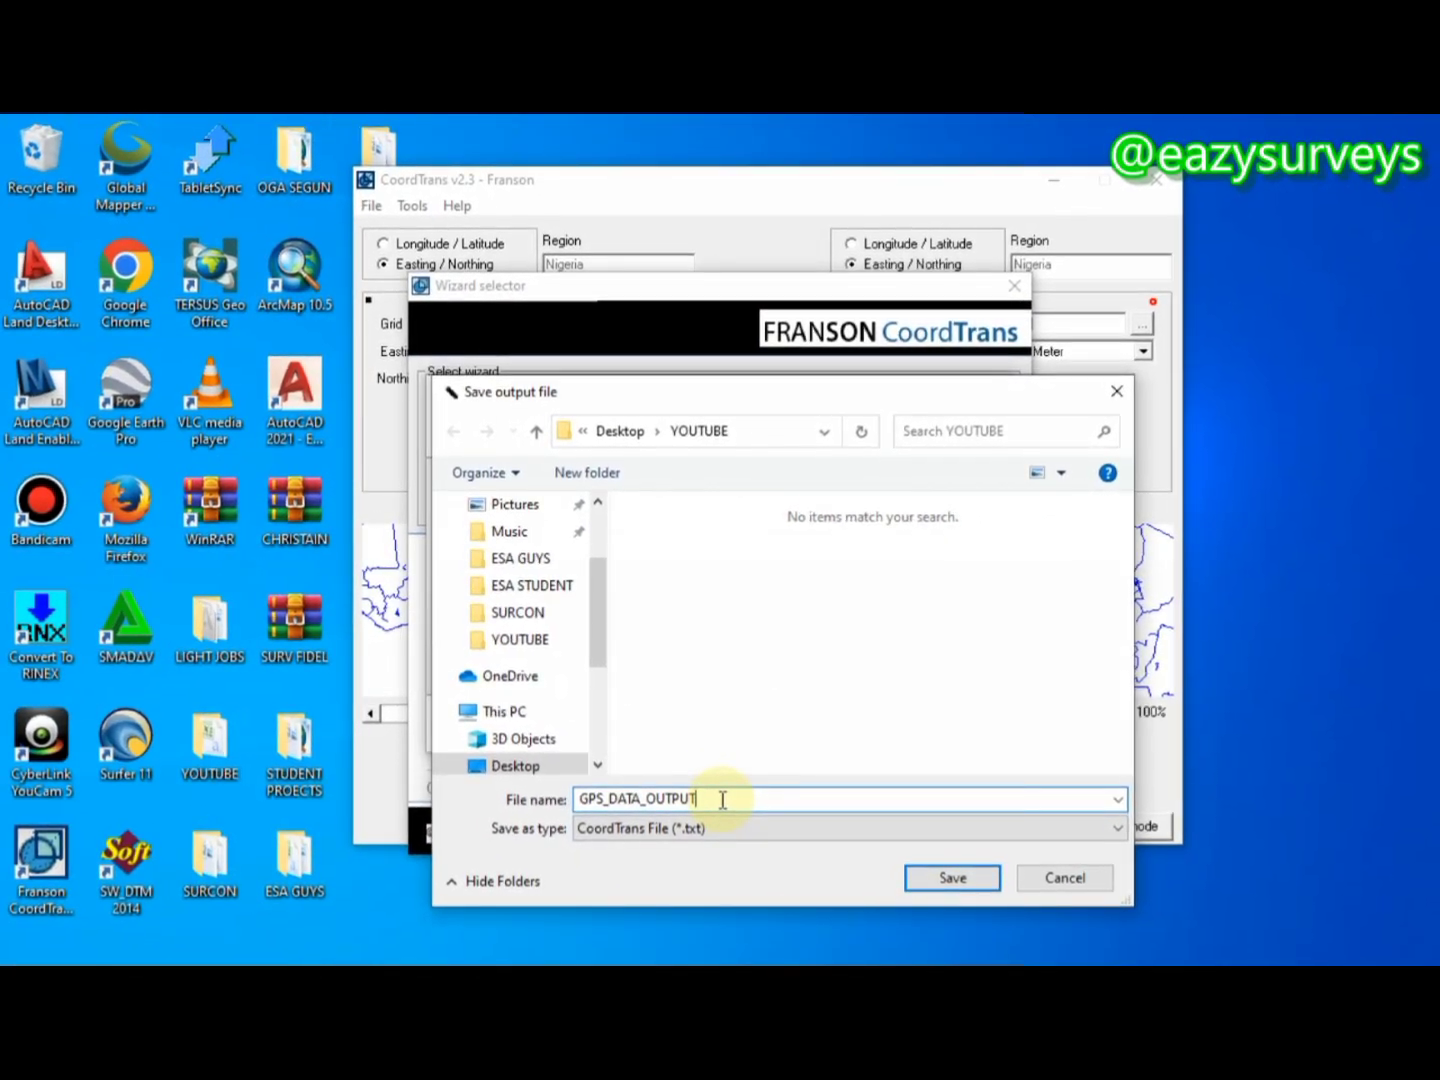
pyautogui.write('.csv')
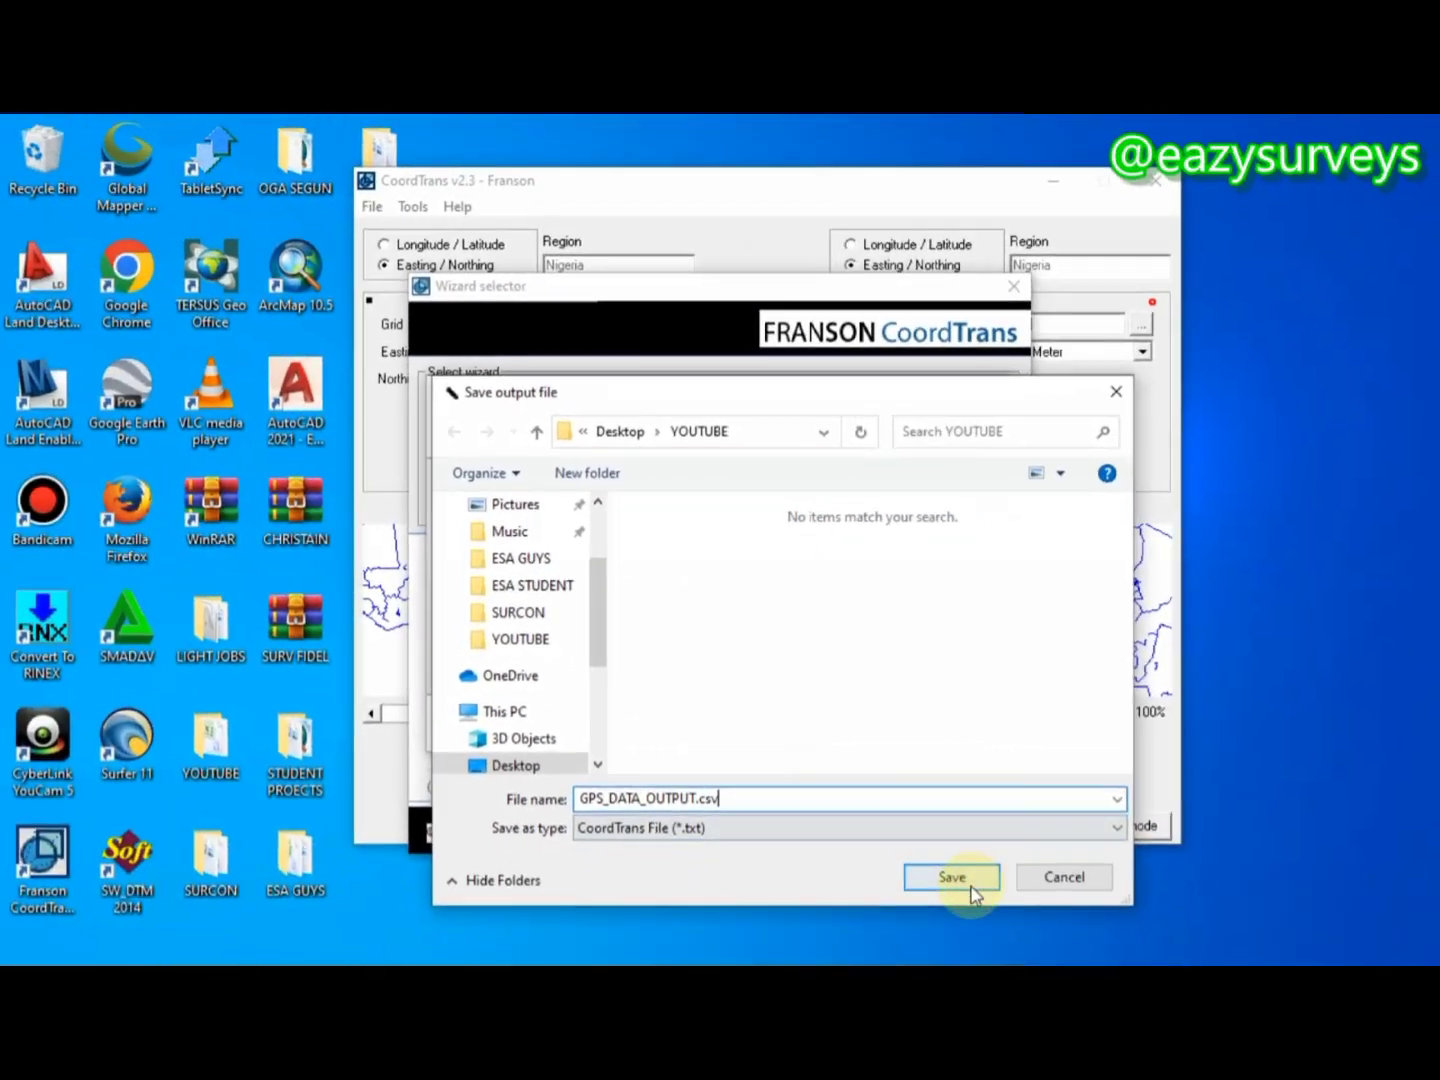
pyautogui.click(964, 878)
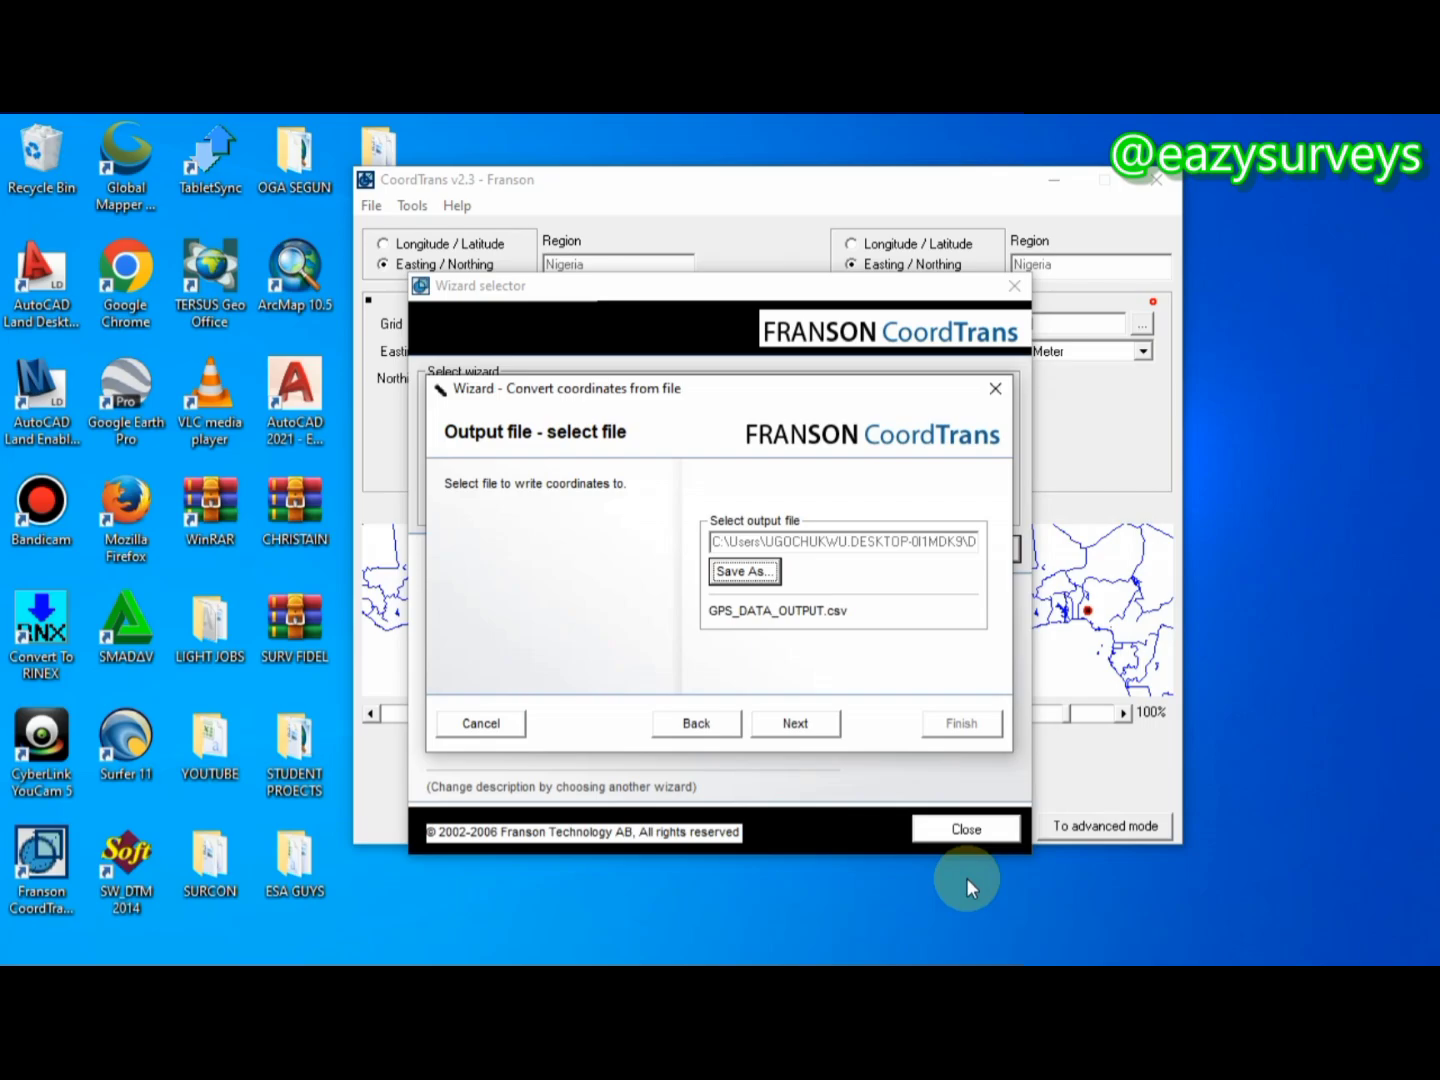
pyautogui.click(805, 727)
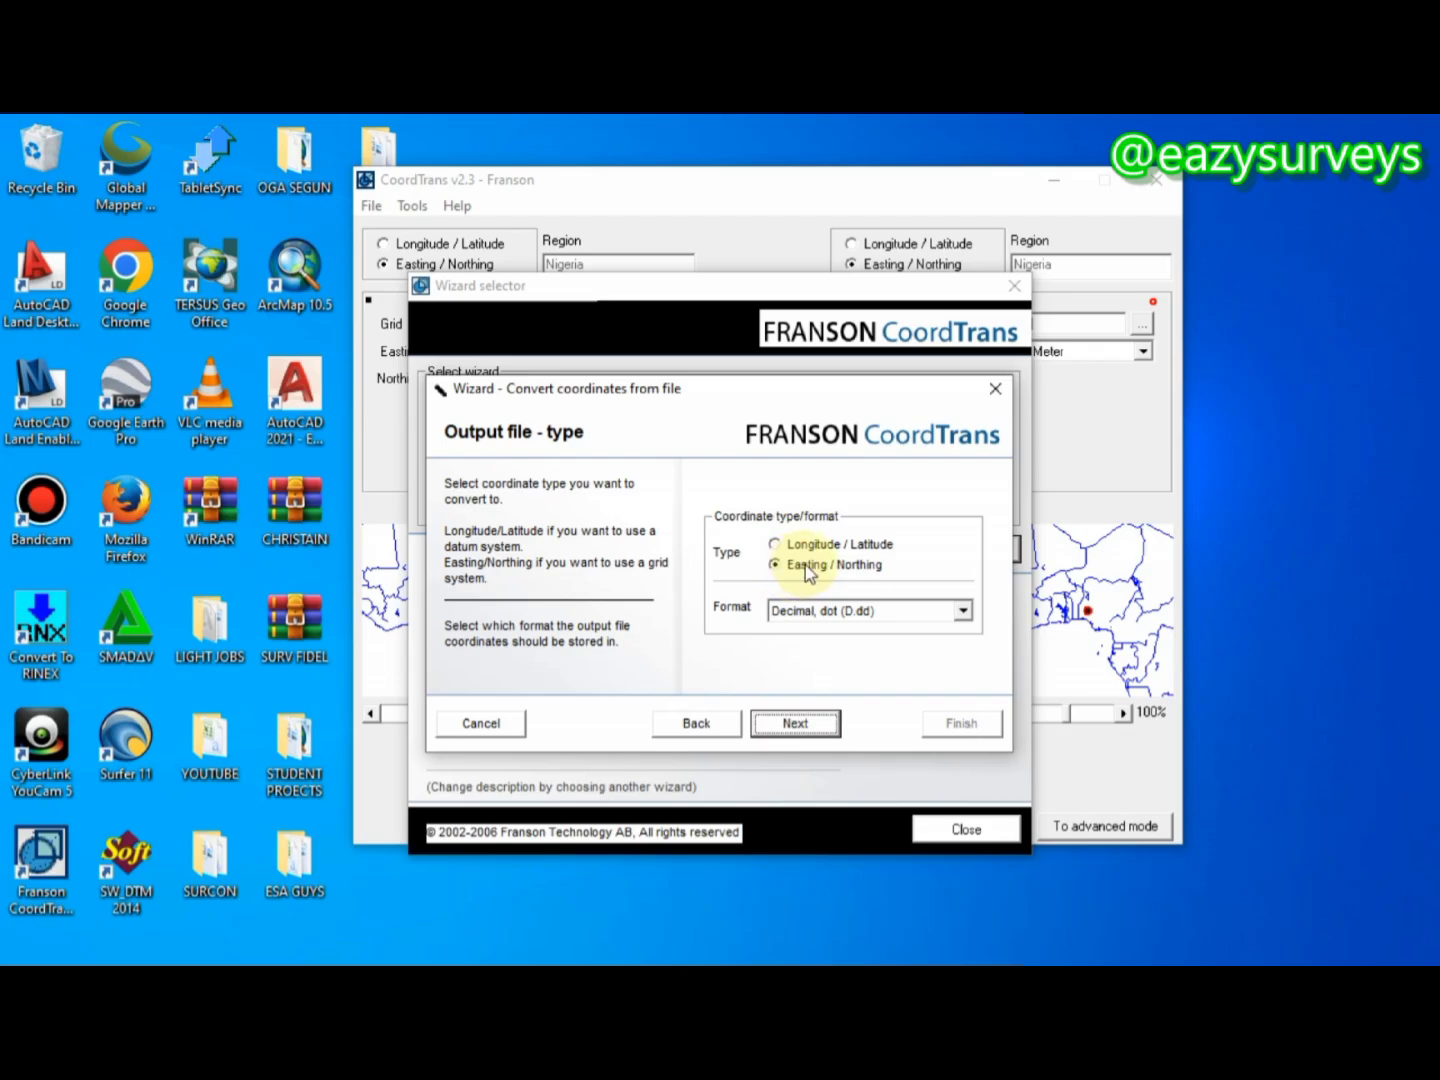
# Keep Easting / Northing as the output type with the Decimal, dot (D.dd) format and proceed to the output system
pyautogui.click(965, 612)
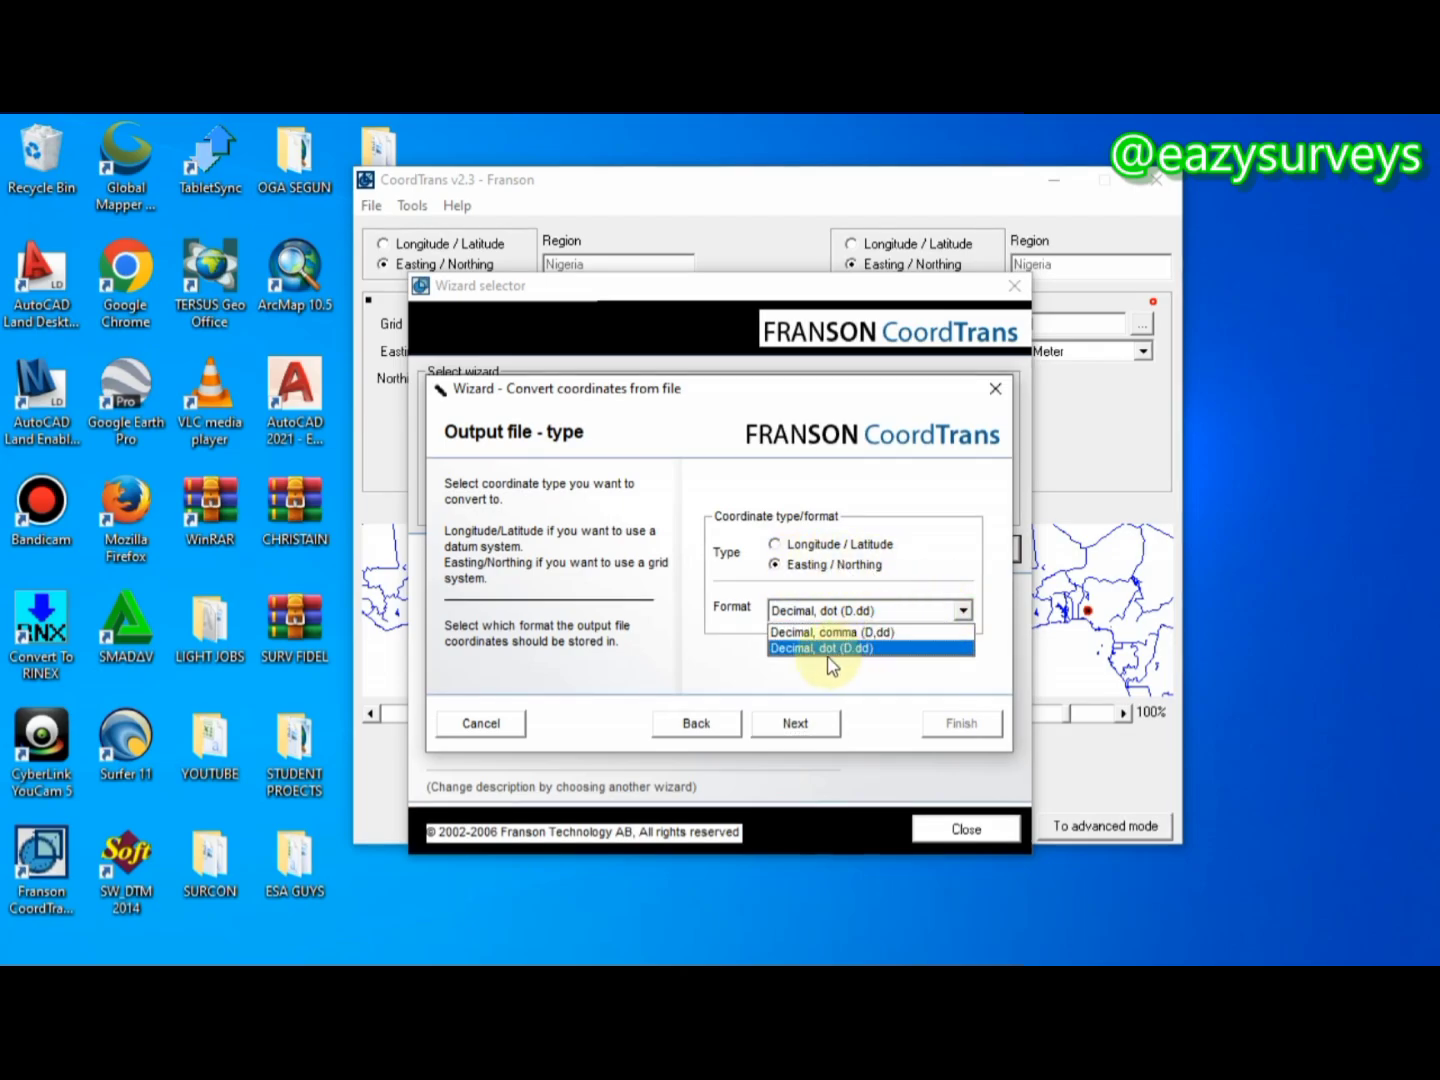
pyautogui.click(833, 649)
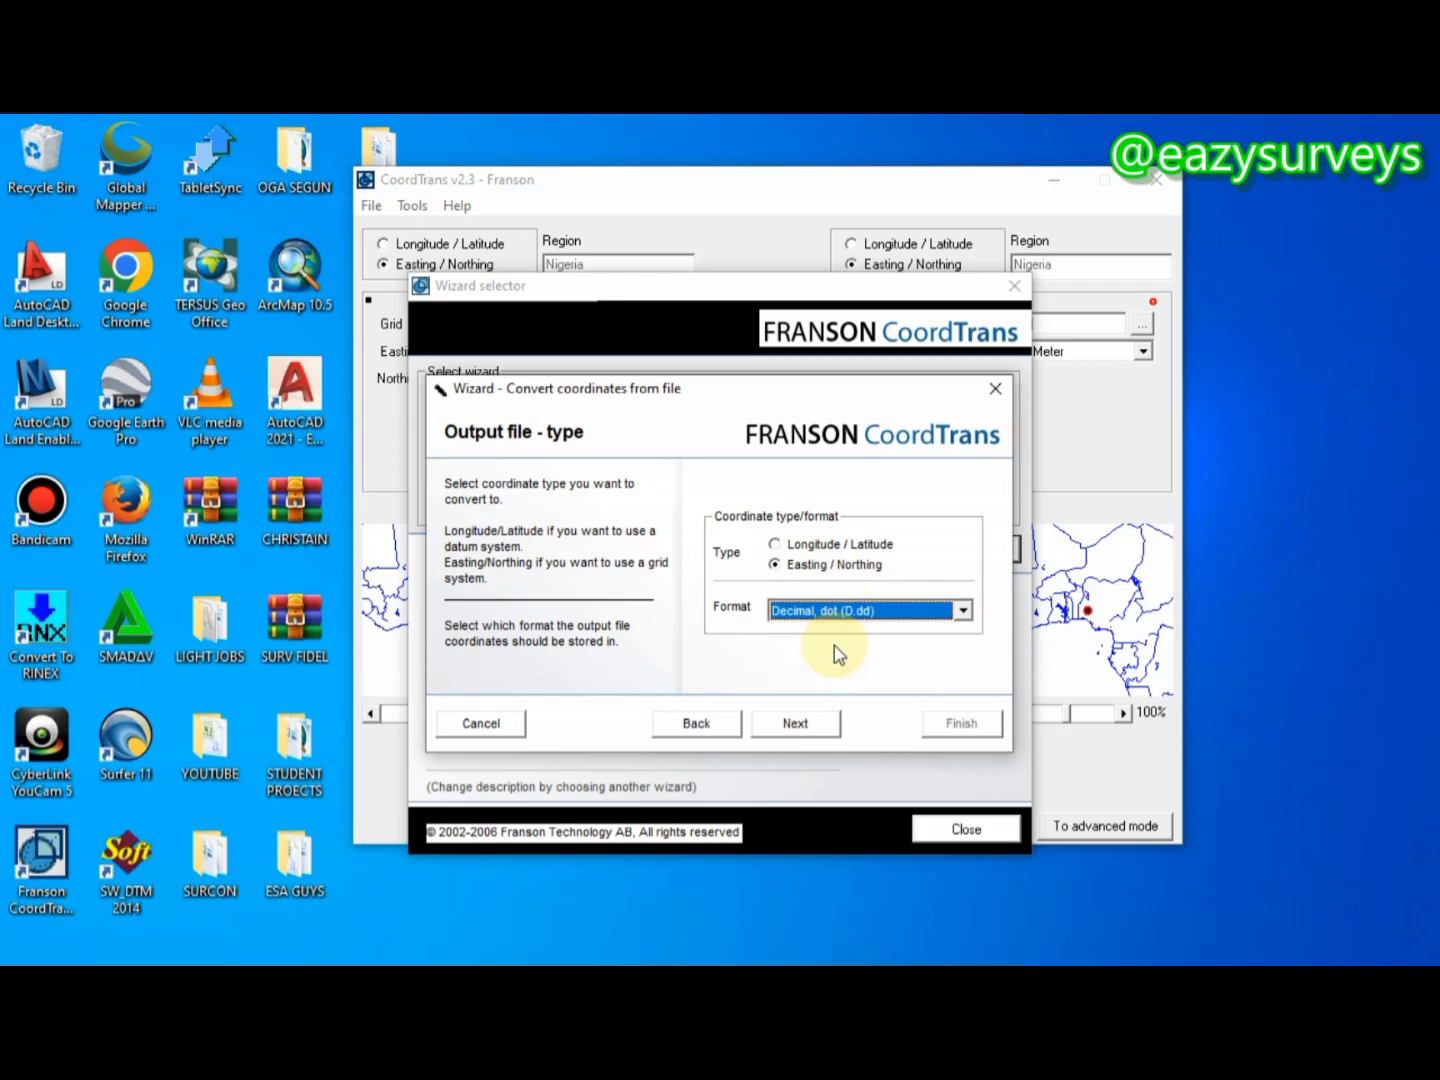
pyautogui.click(796, 724)
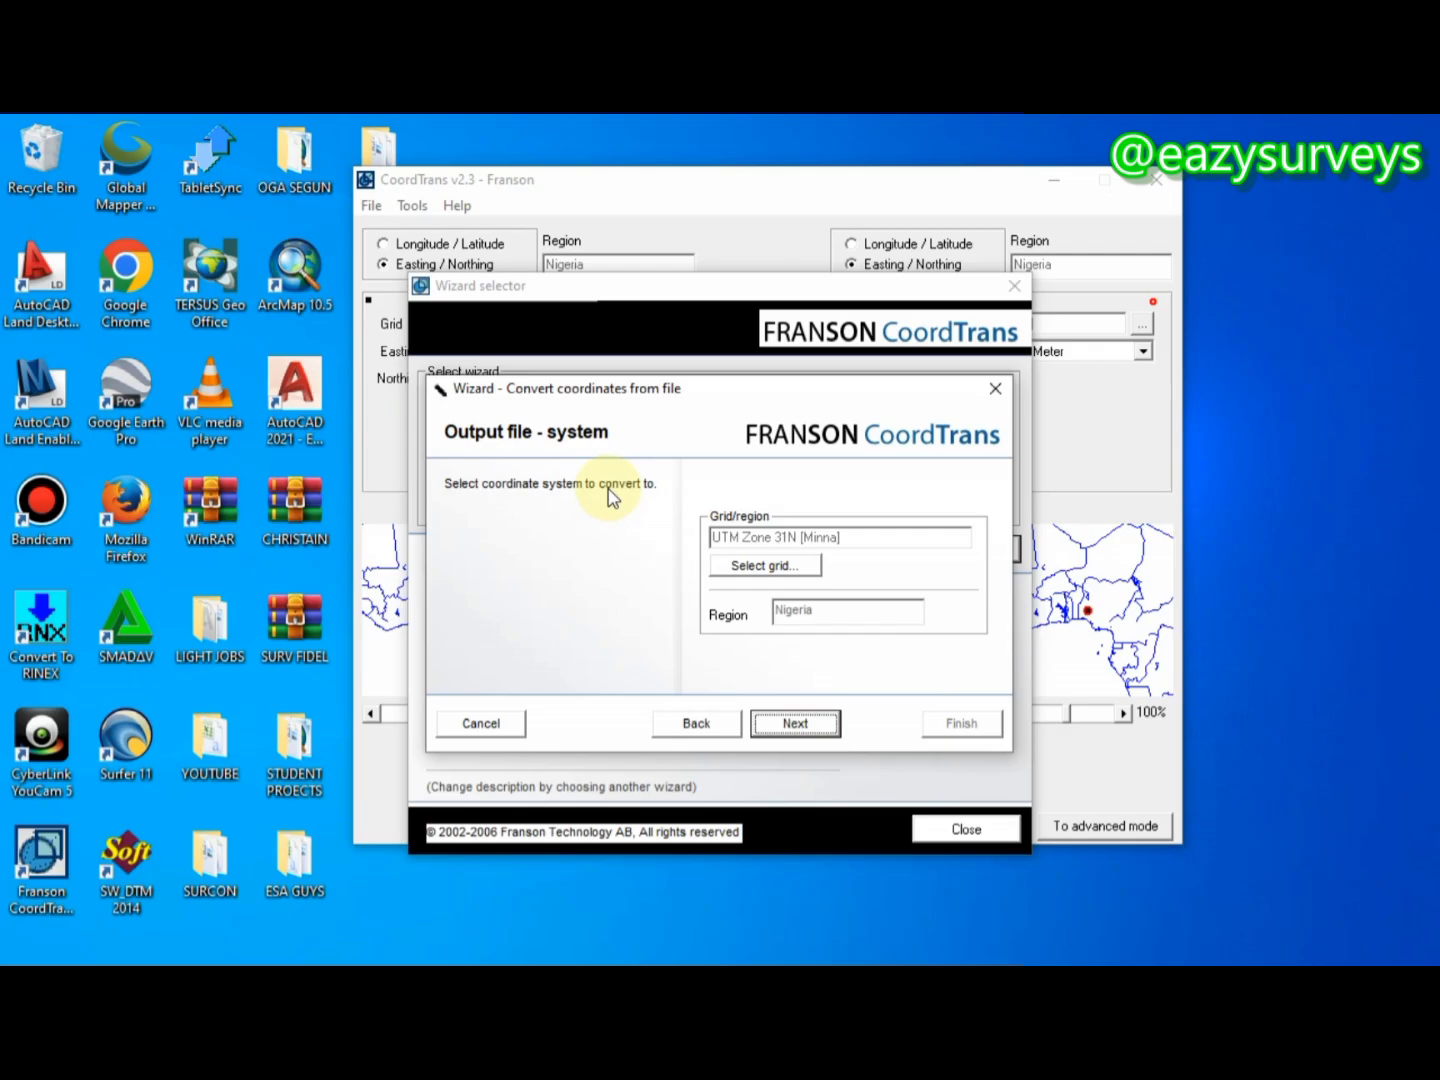
# Open the output grid selection and locate Nigeria under The Earth and Africa in the region tree
pyautogui.click(765, 566)
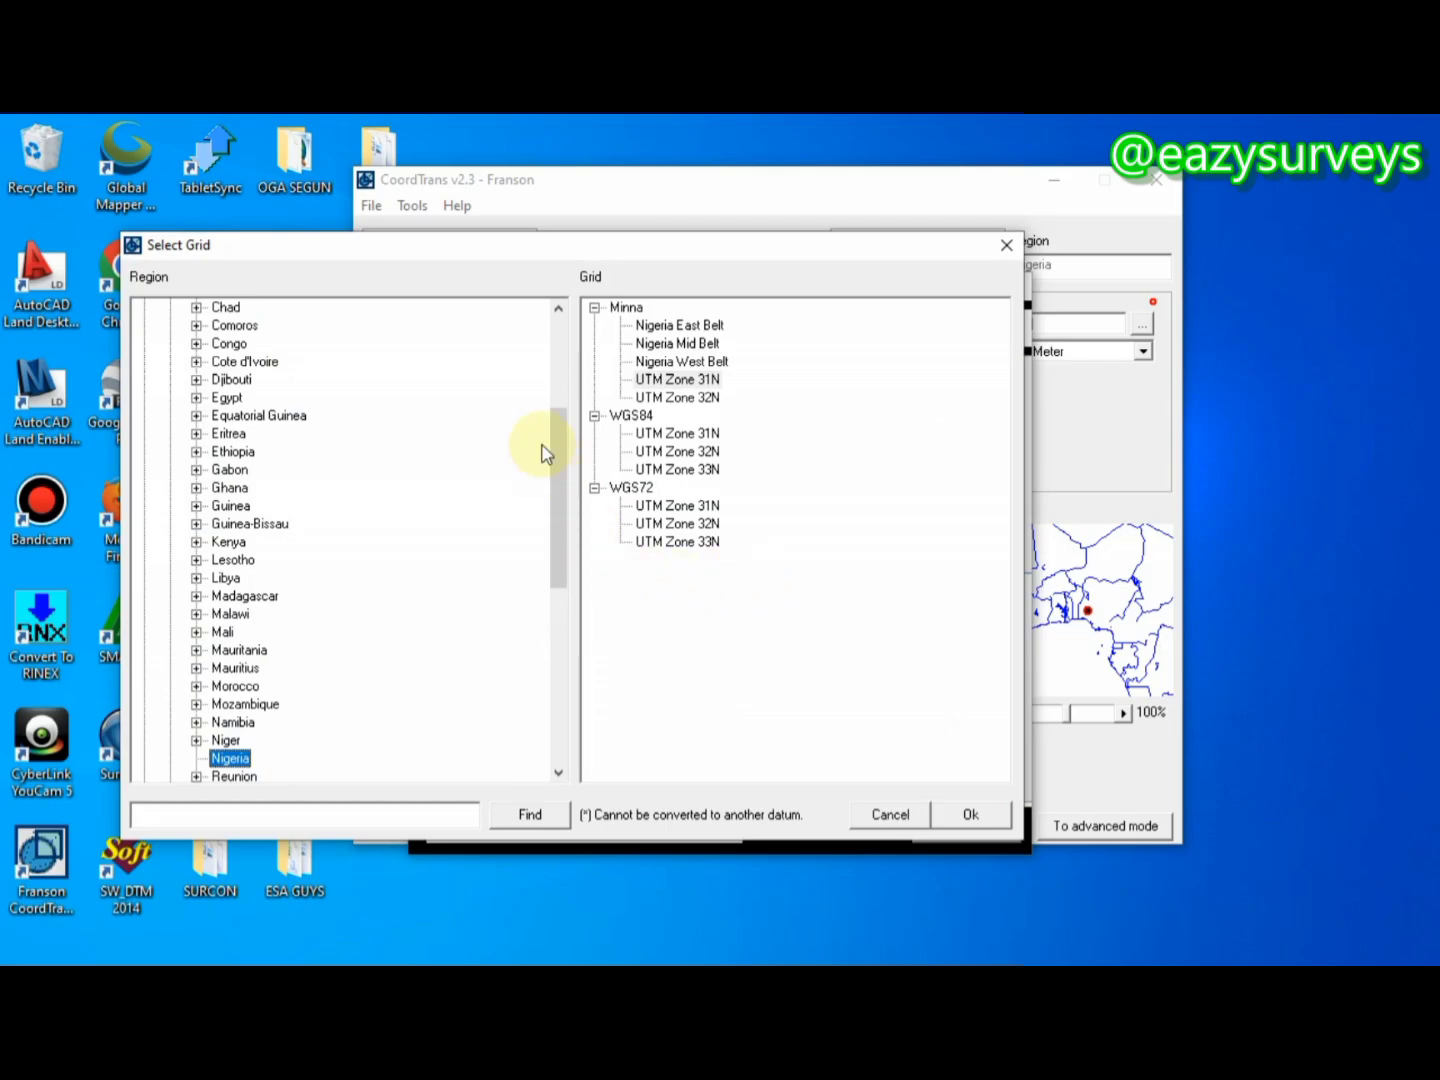
pyautogui.moveTo(562, 476); pyautogui.dragTo(572, 378)
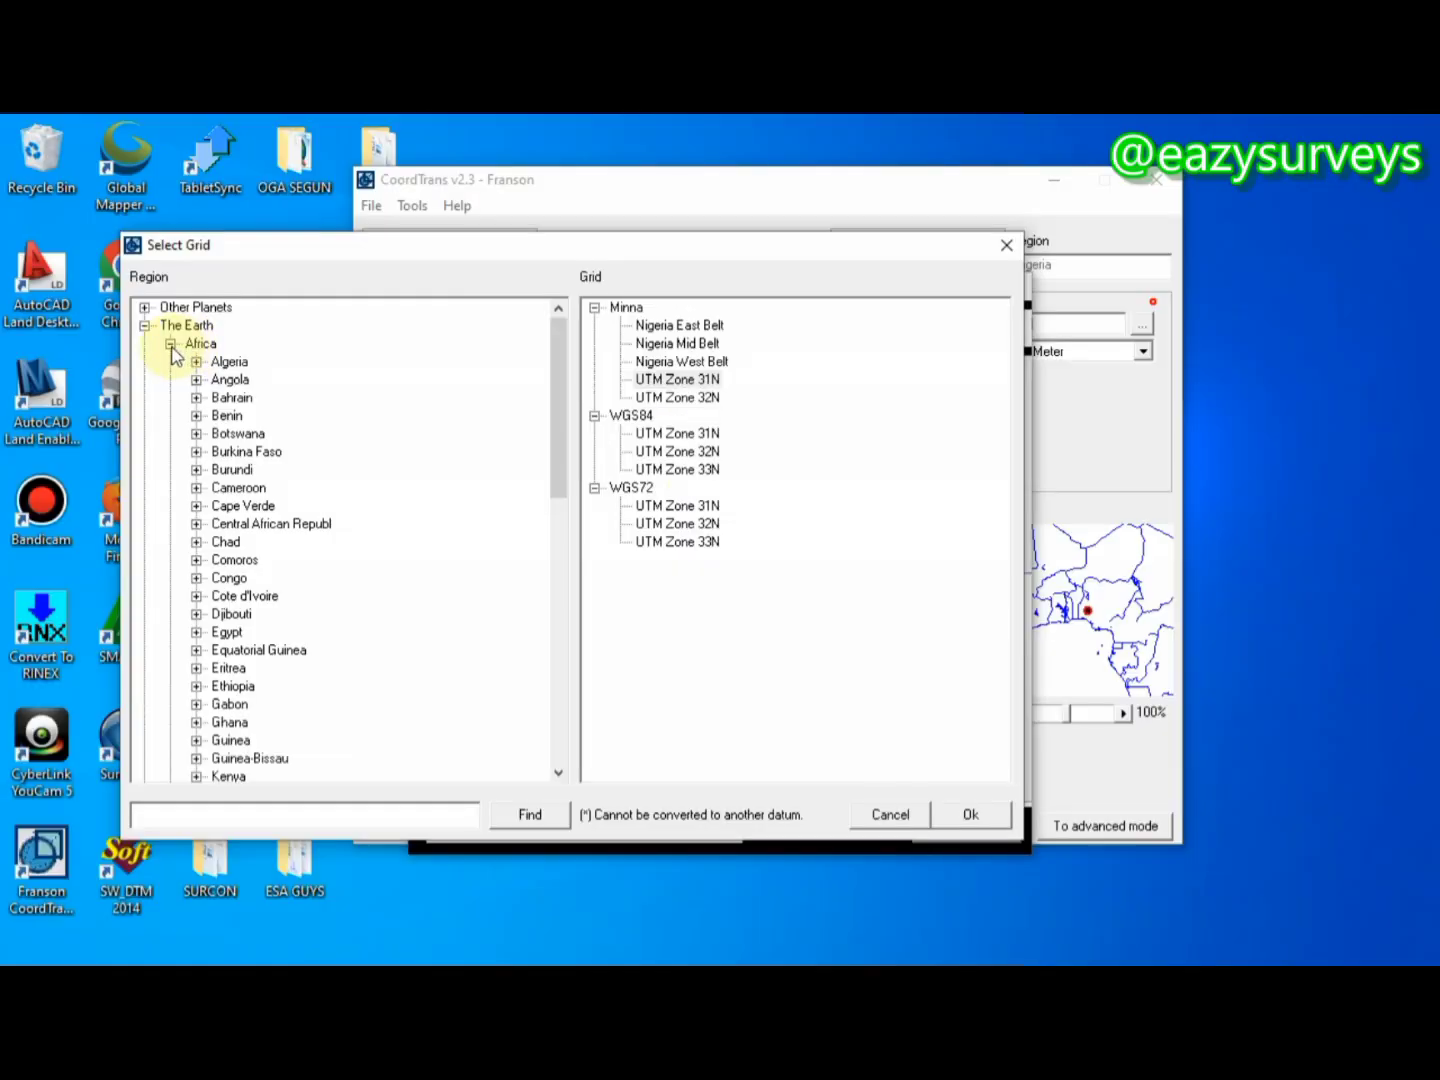
pyautogui.click(169, 343)
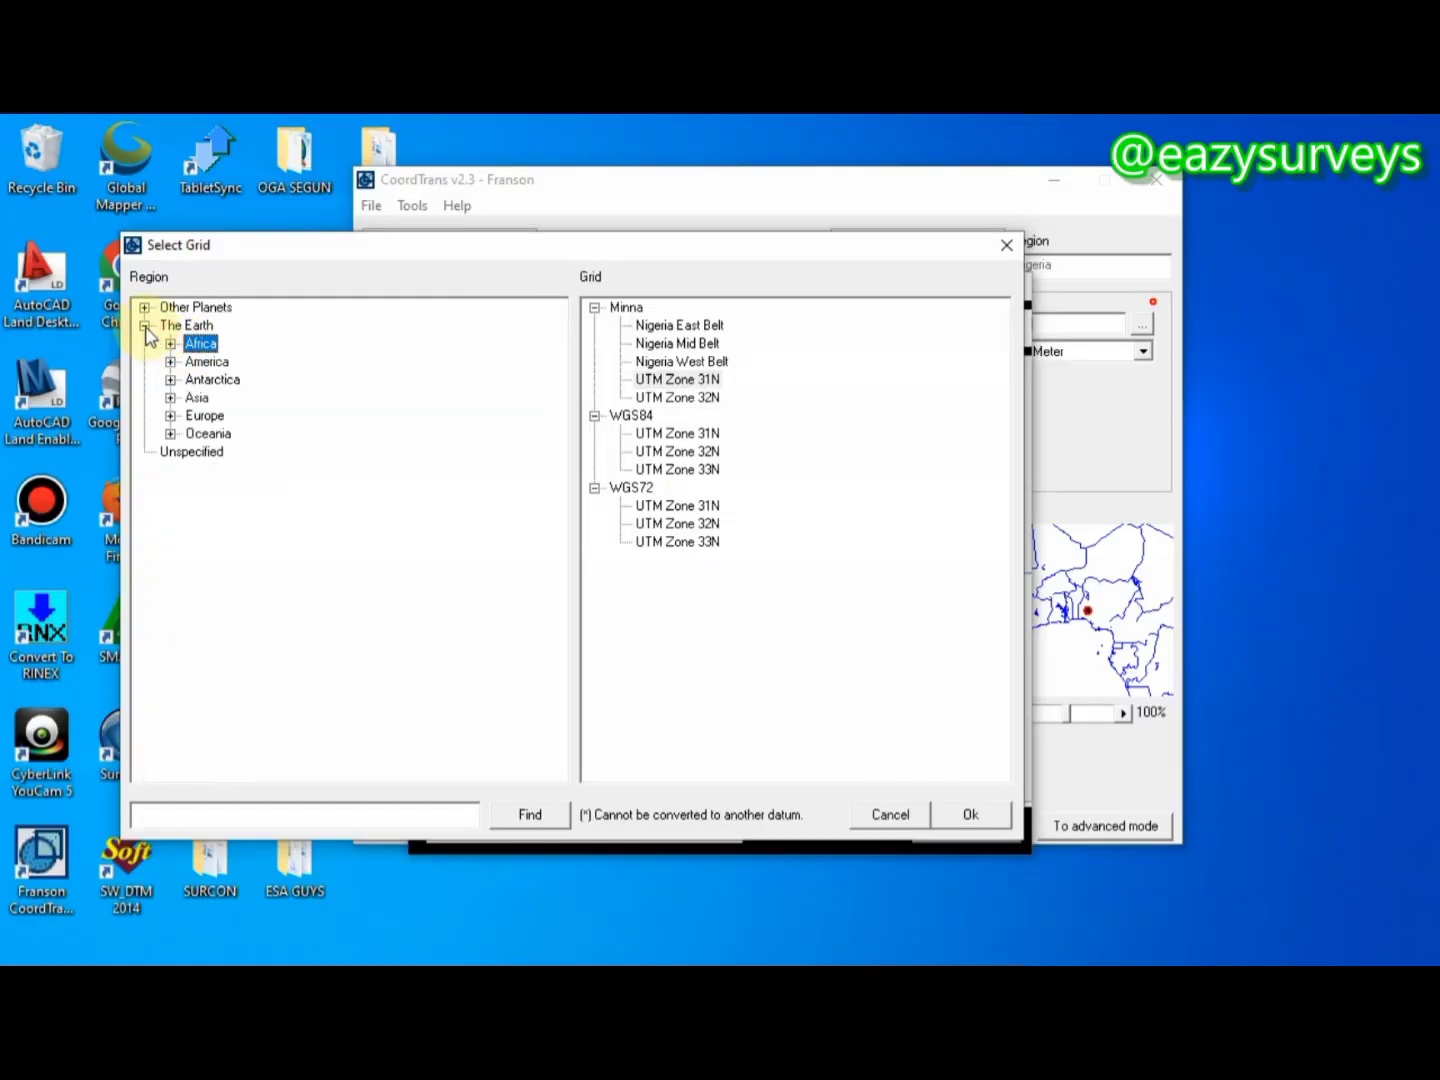
pyautogui.click(145, 326)
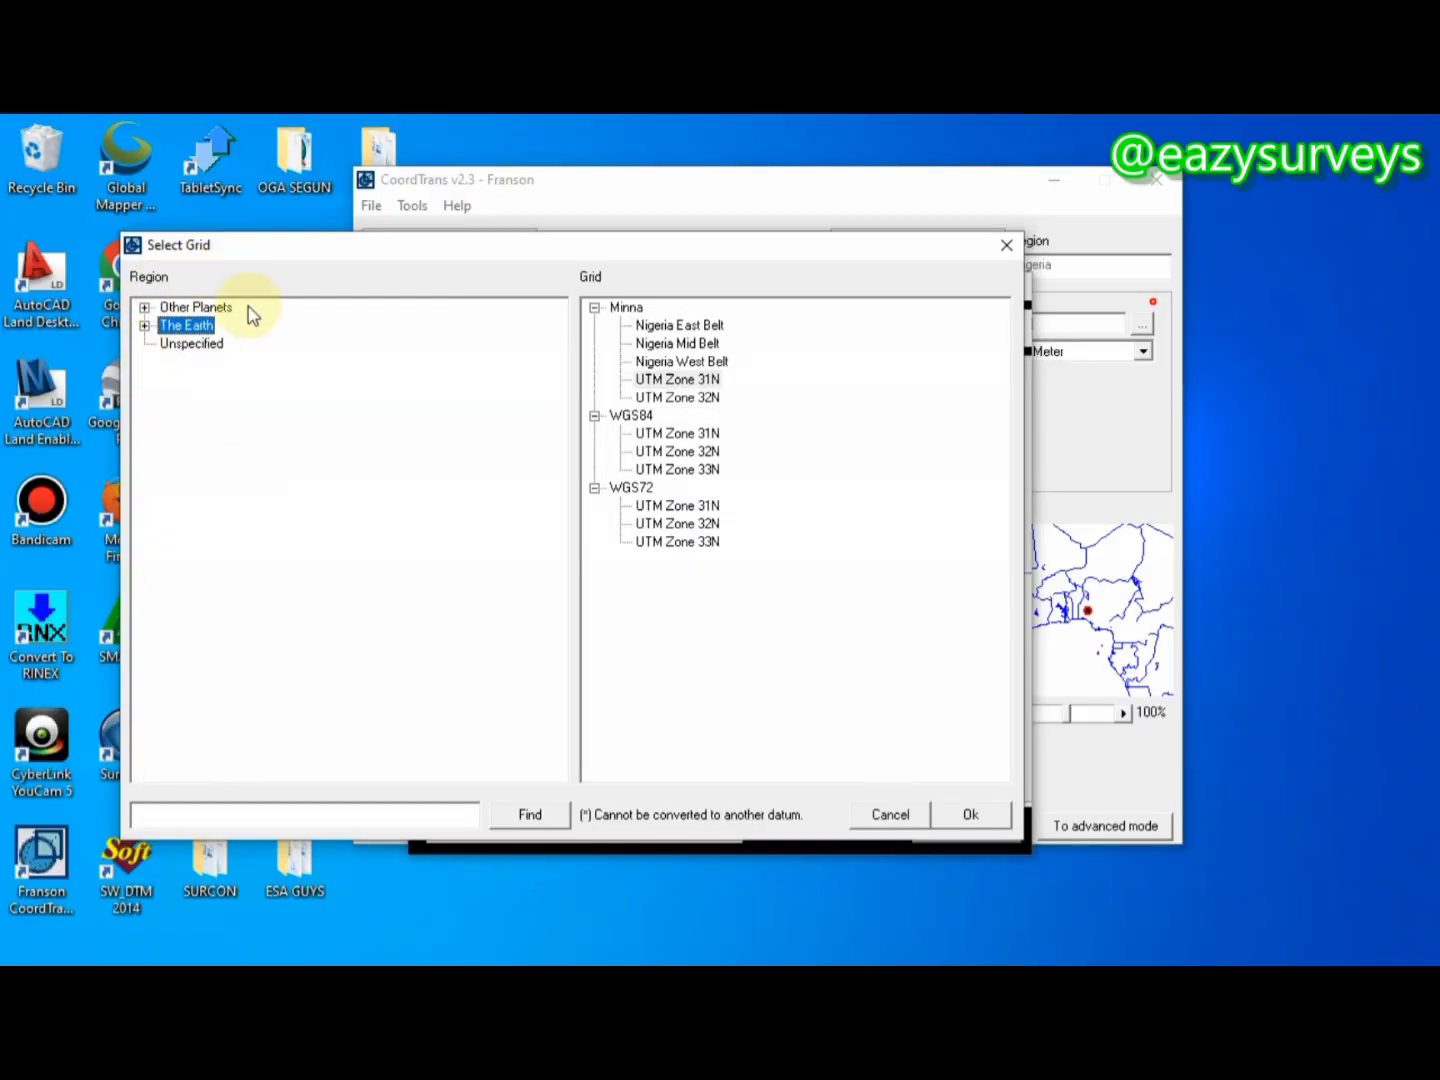
pyautogui.click(145, 326)
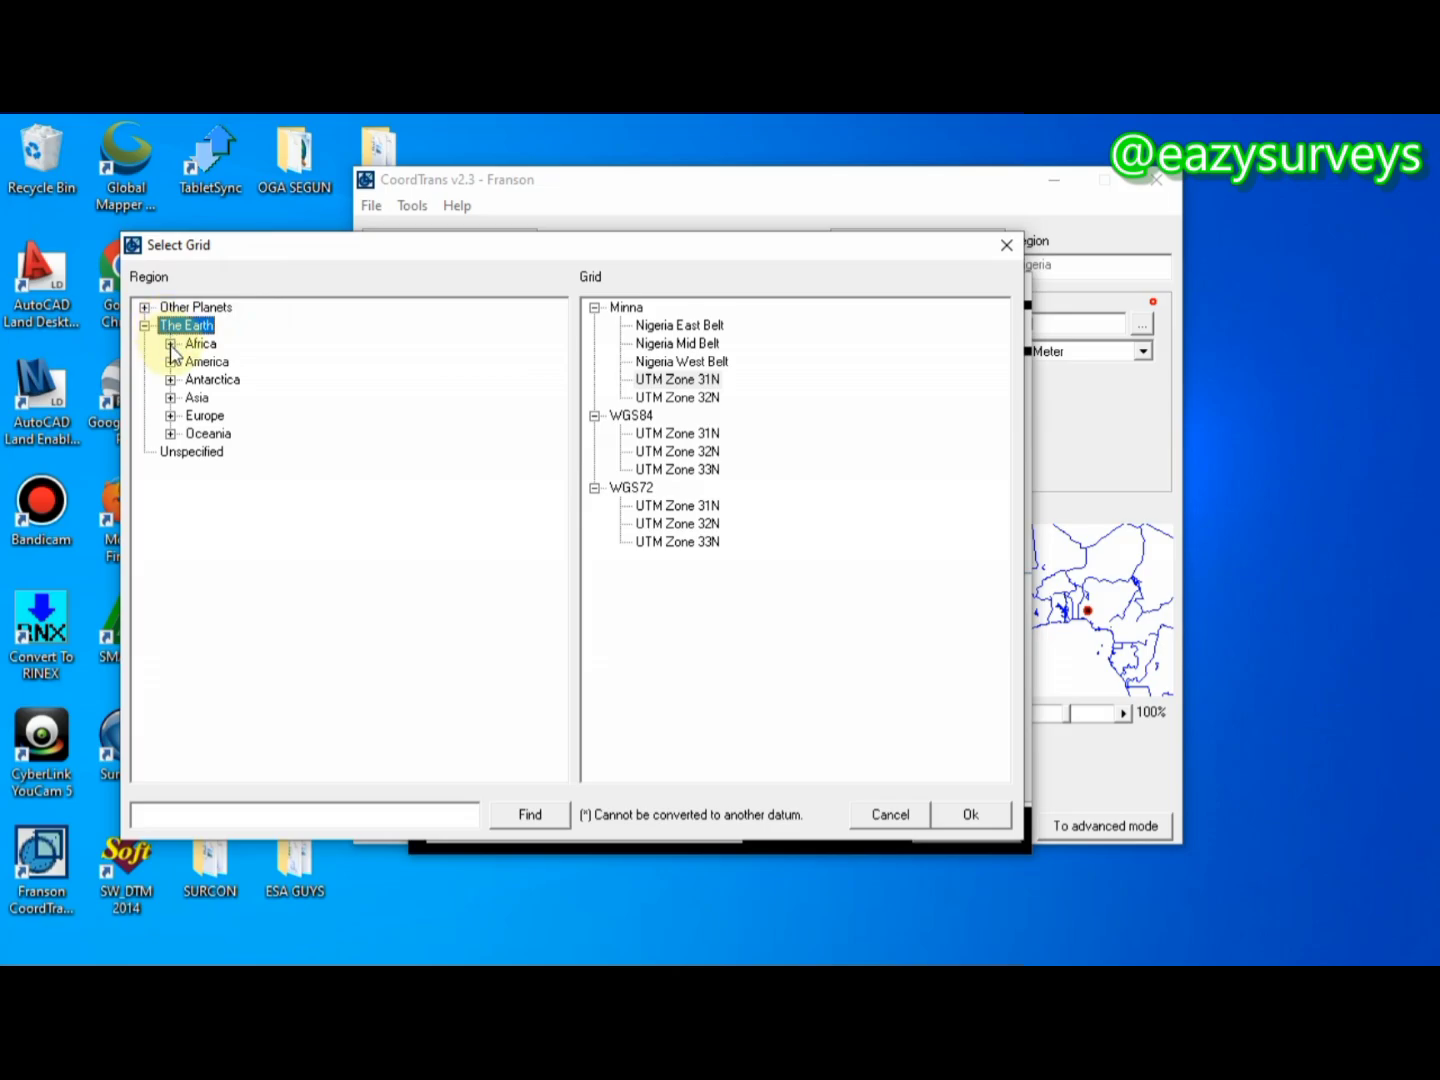
pyautogui.click(171, 345)
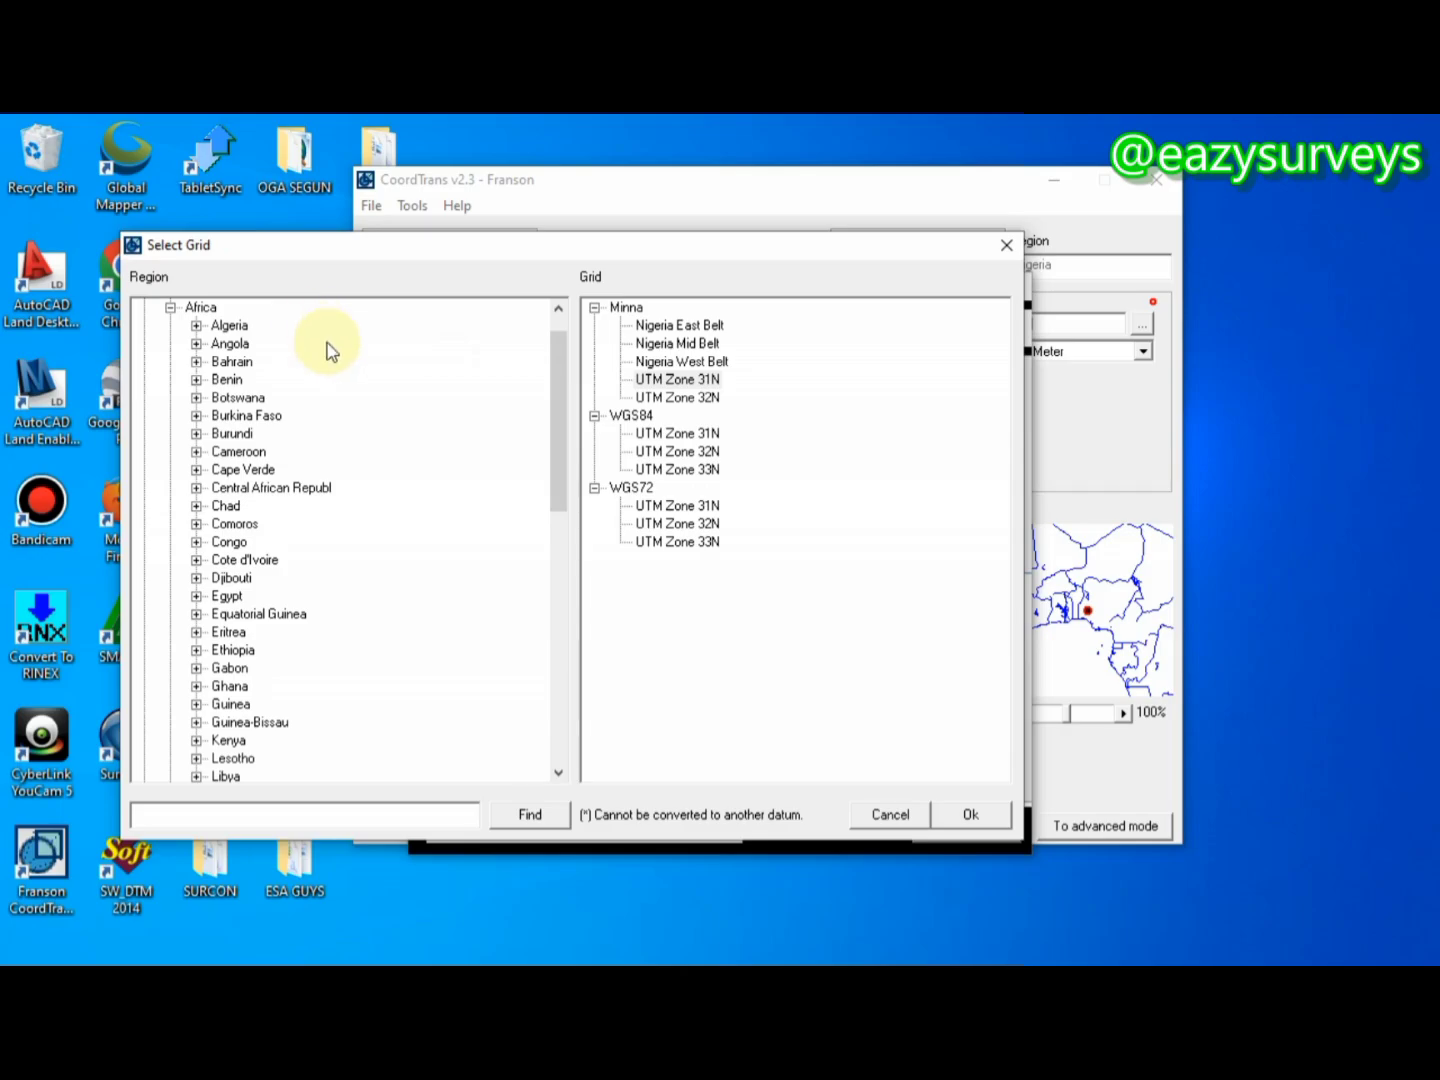
pyautogui.moveTo(560, 361); pyautogui.dragTo(582, 528)
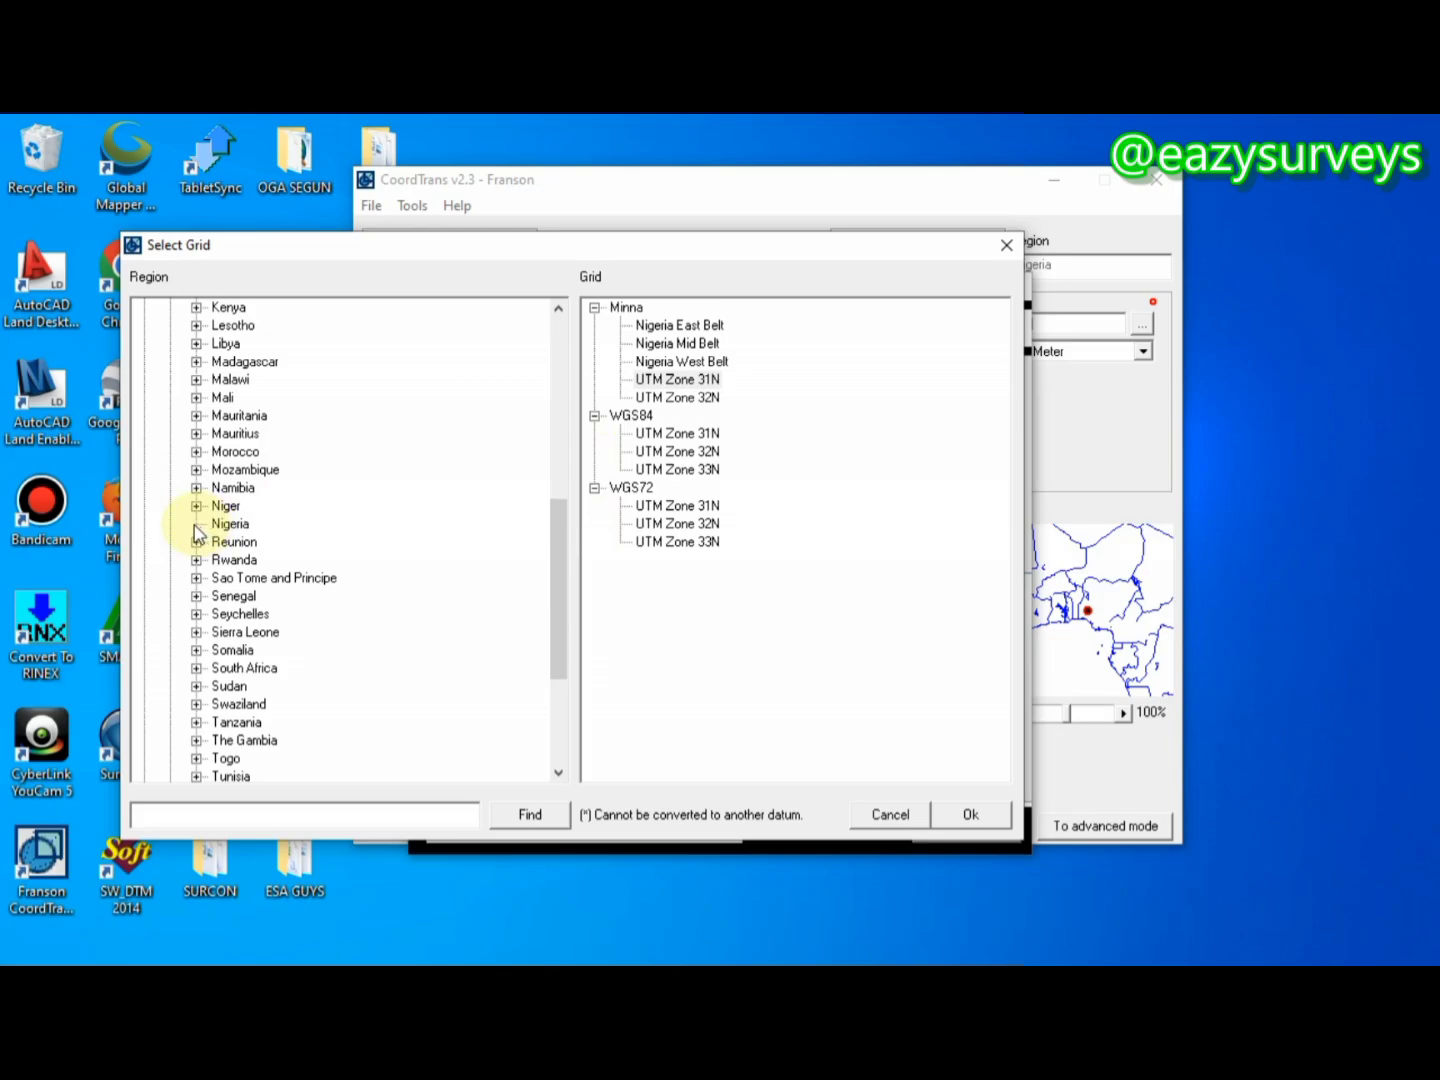
pyautogui.click(196, 525)
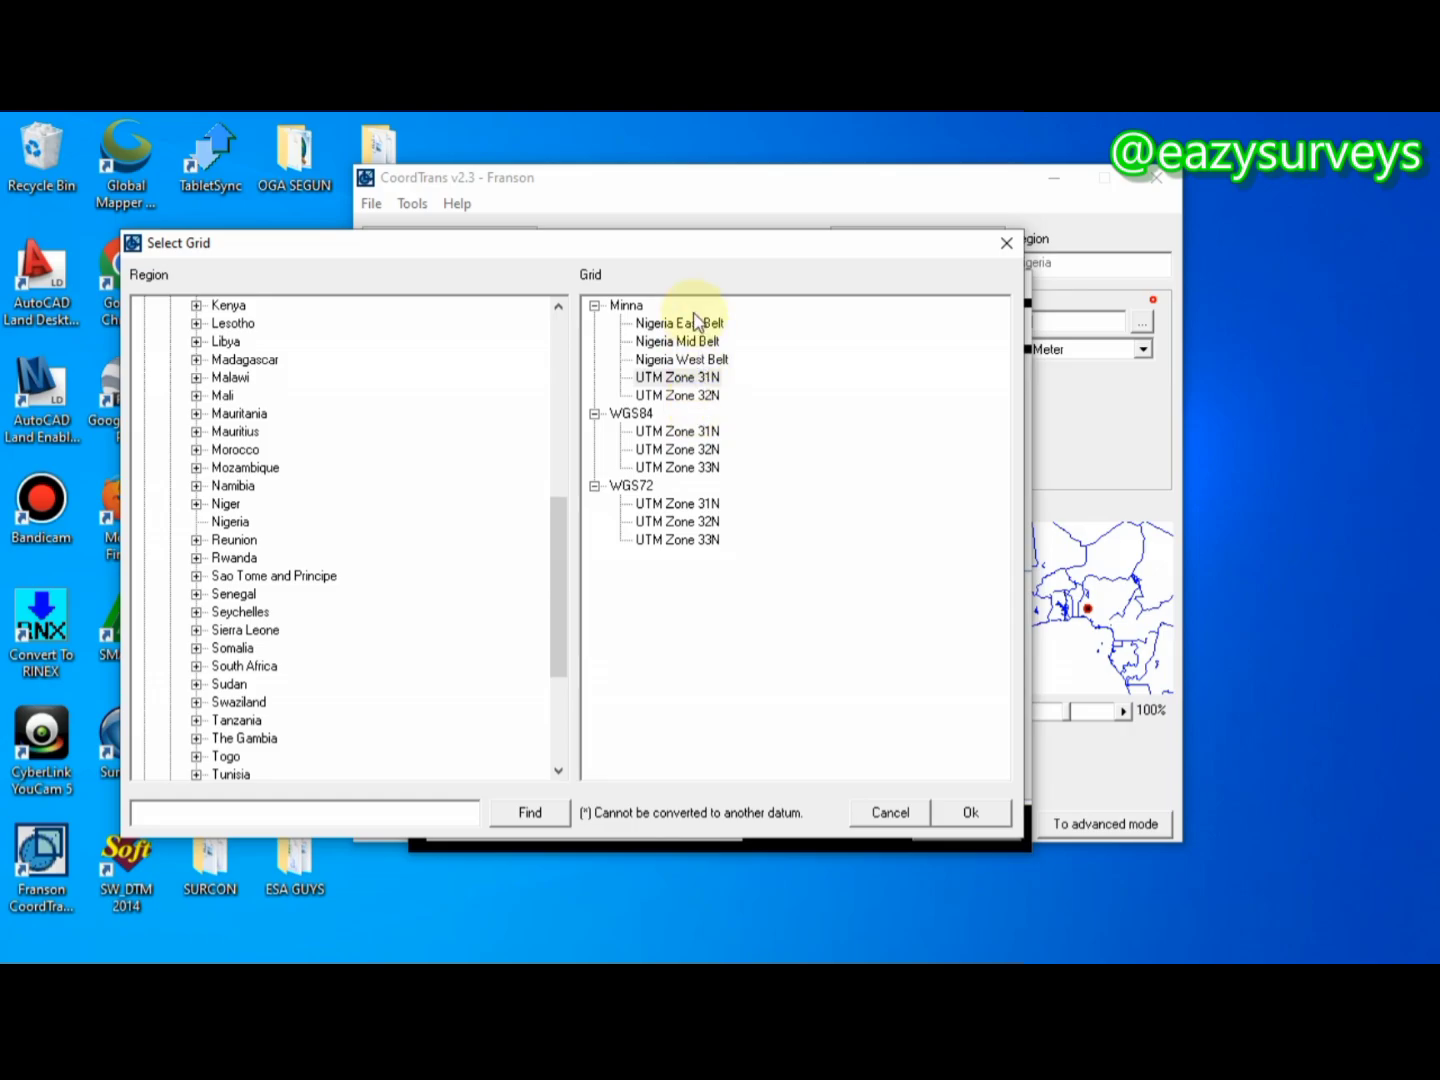
# Choose UTM Zone 31N under Minna as the output grid and proceed to the unit settings
pyautogui.click(689, 385)
pyautogui.click(688, 343)
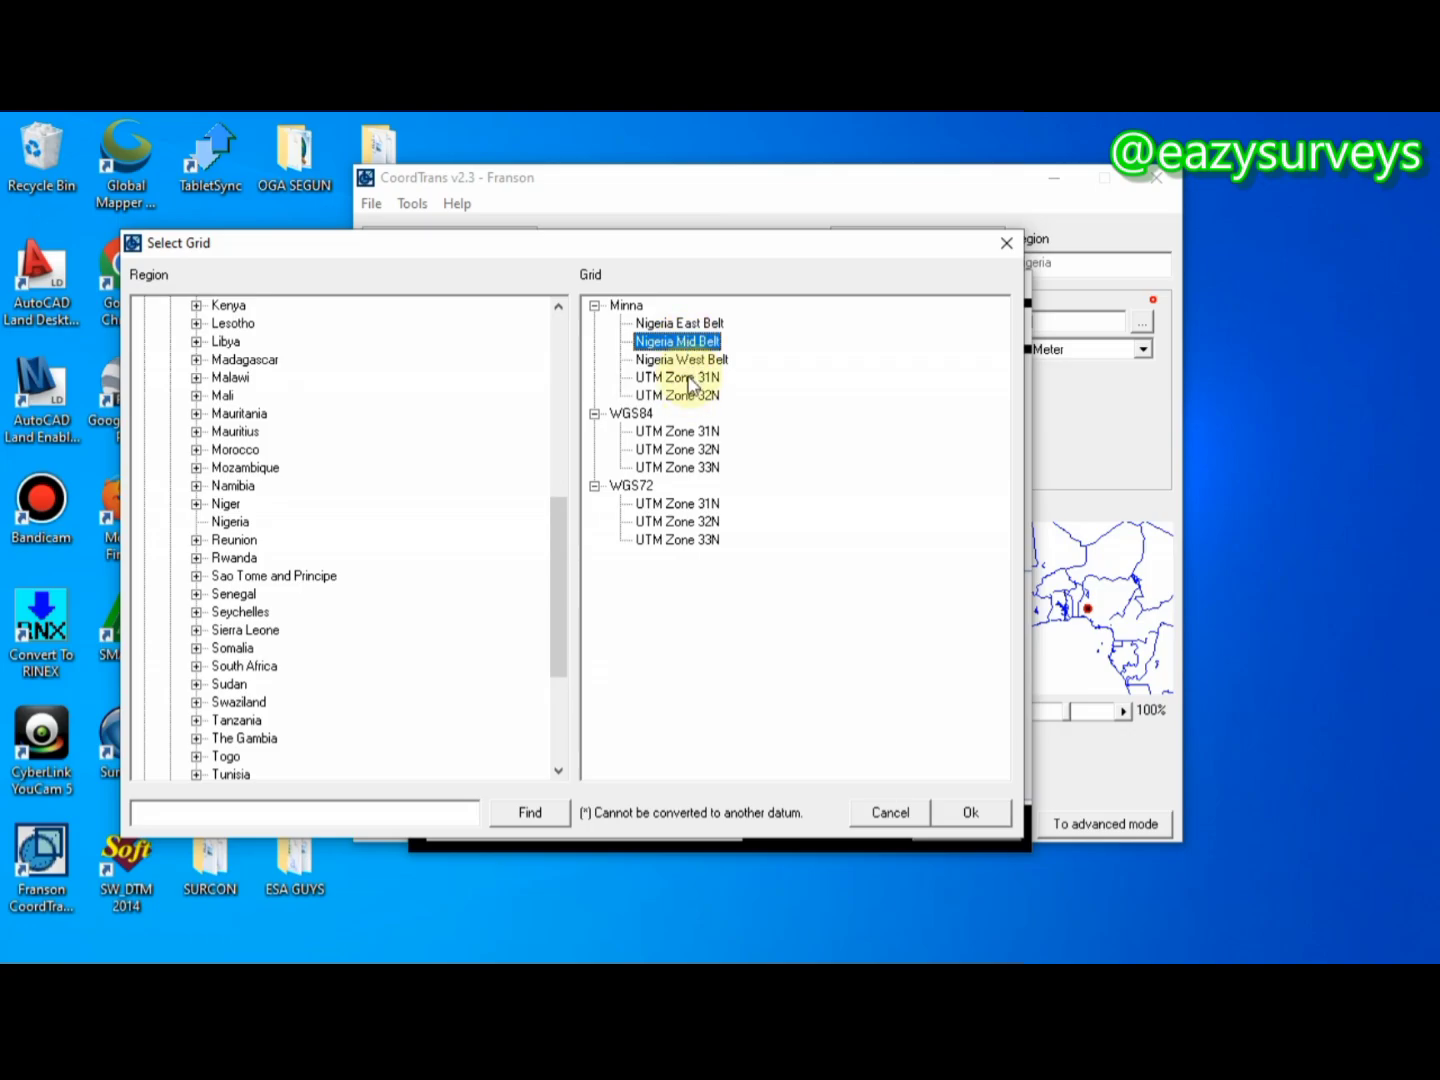
pyautogui.click(689, 380)
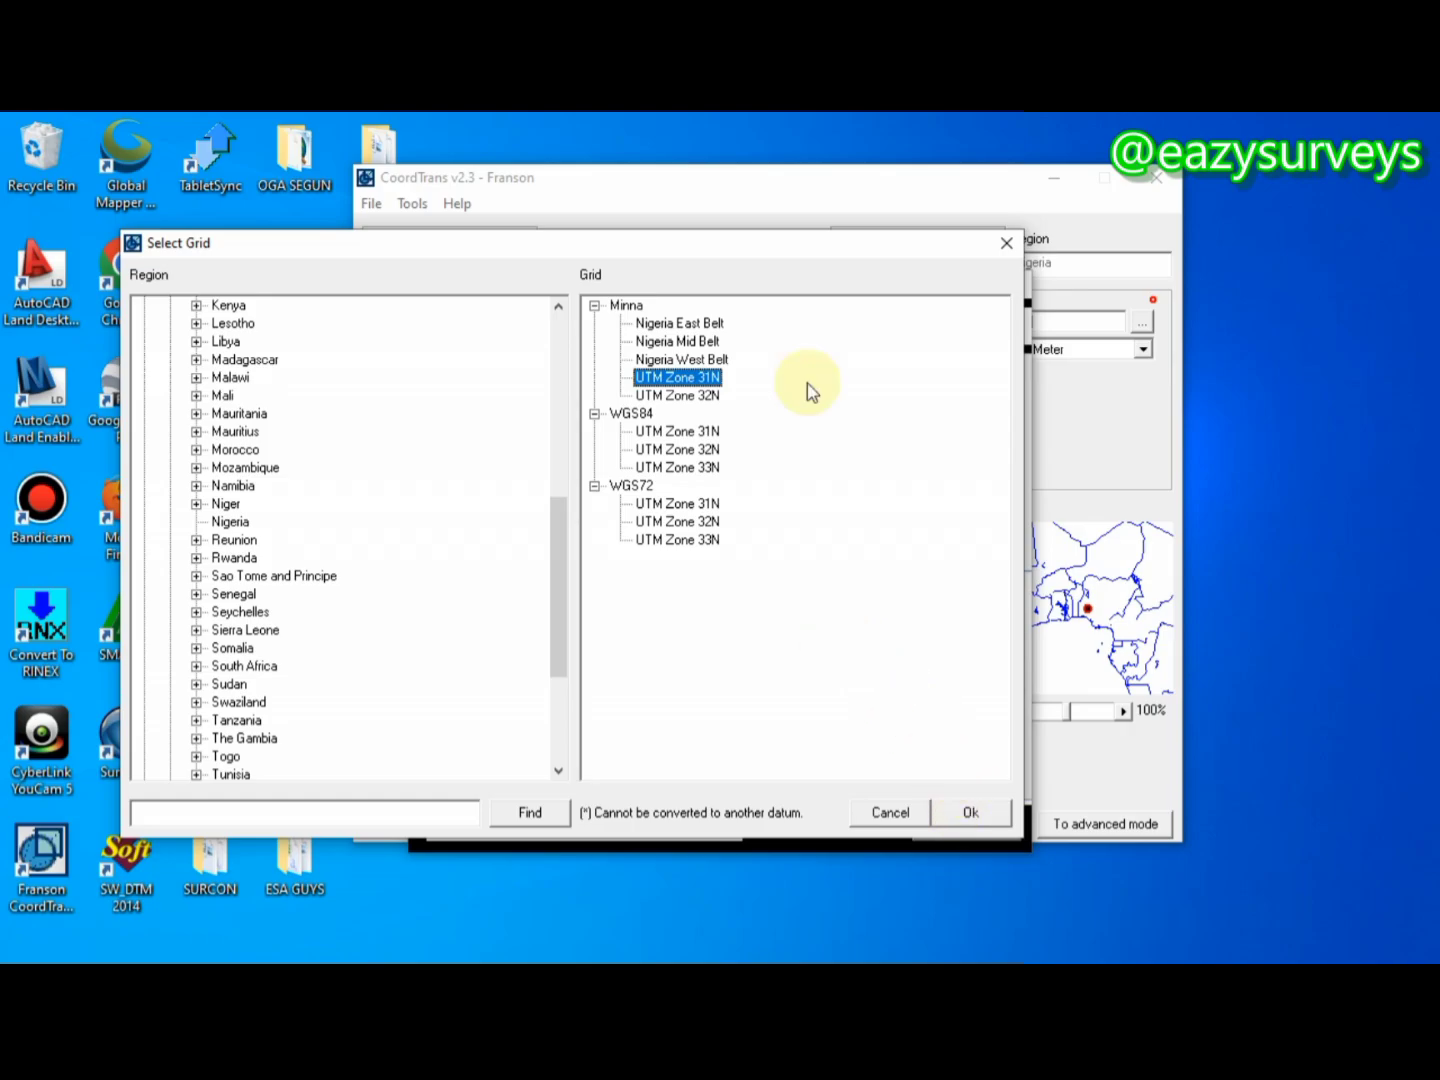
pyautogui.click(975, 810)
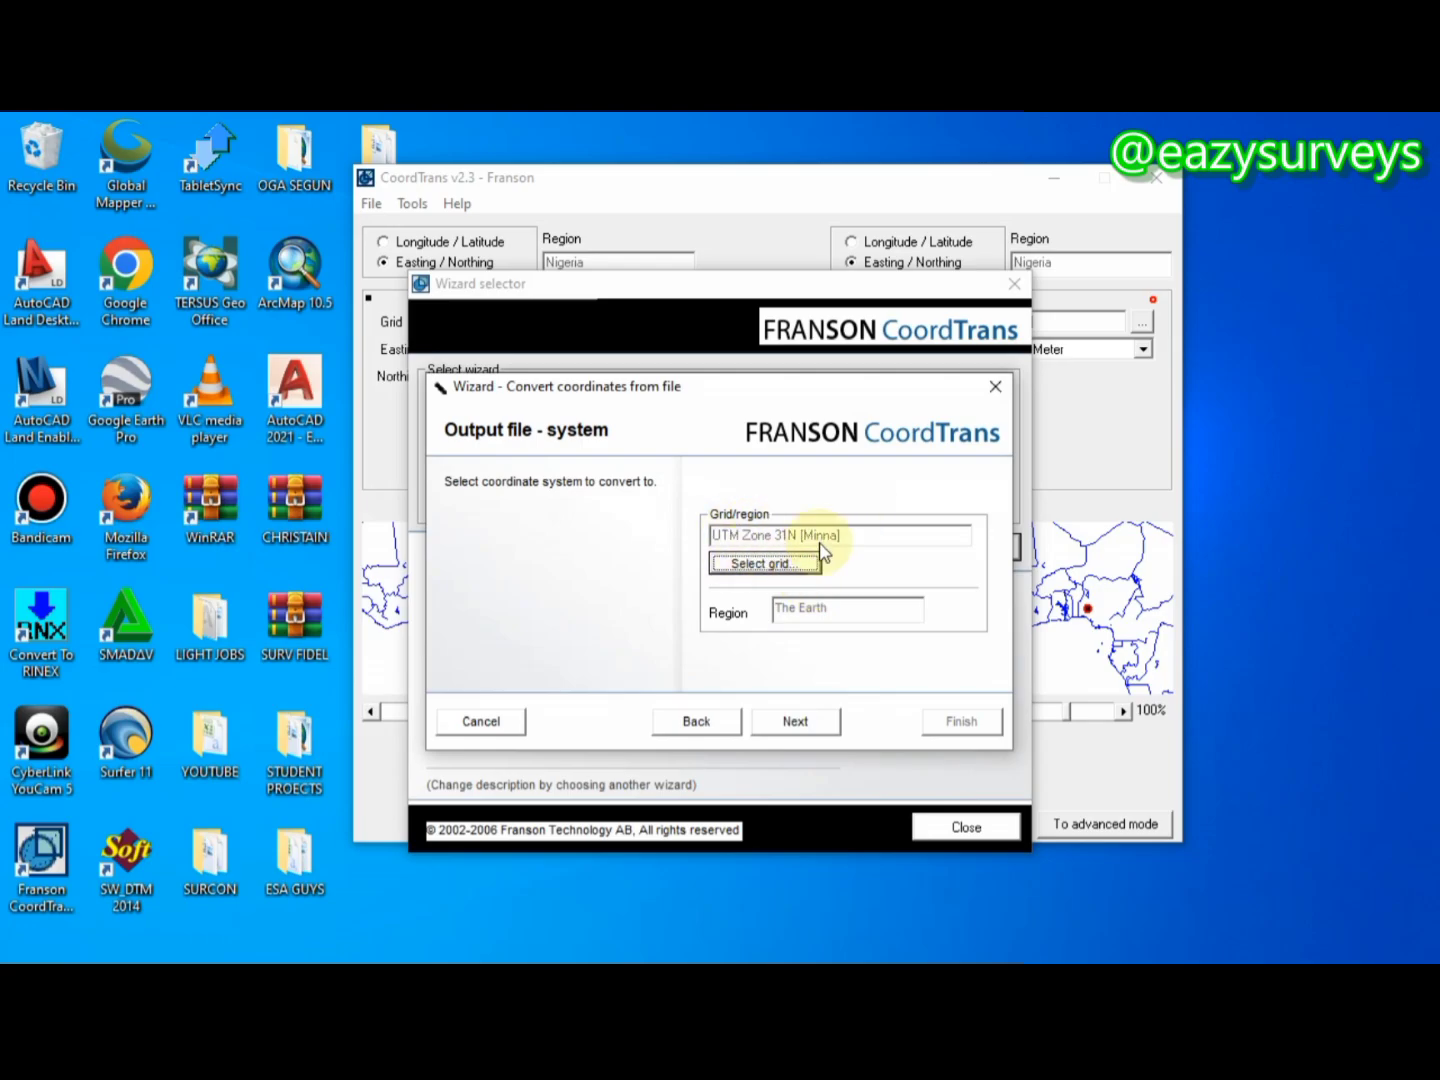
pyautogui.click(795, 722)
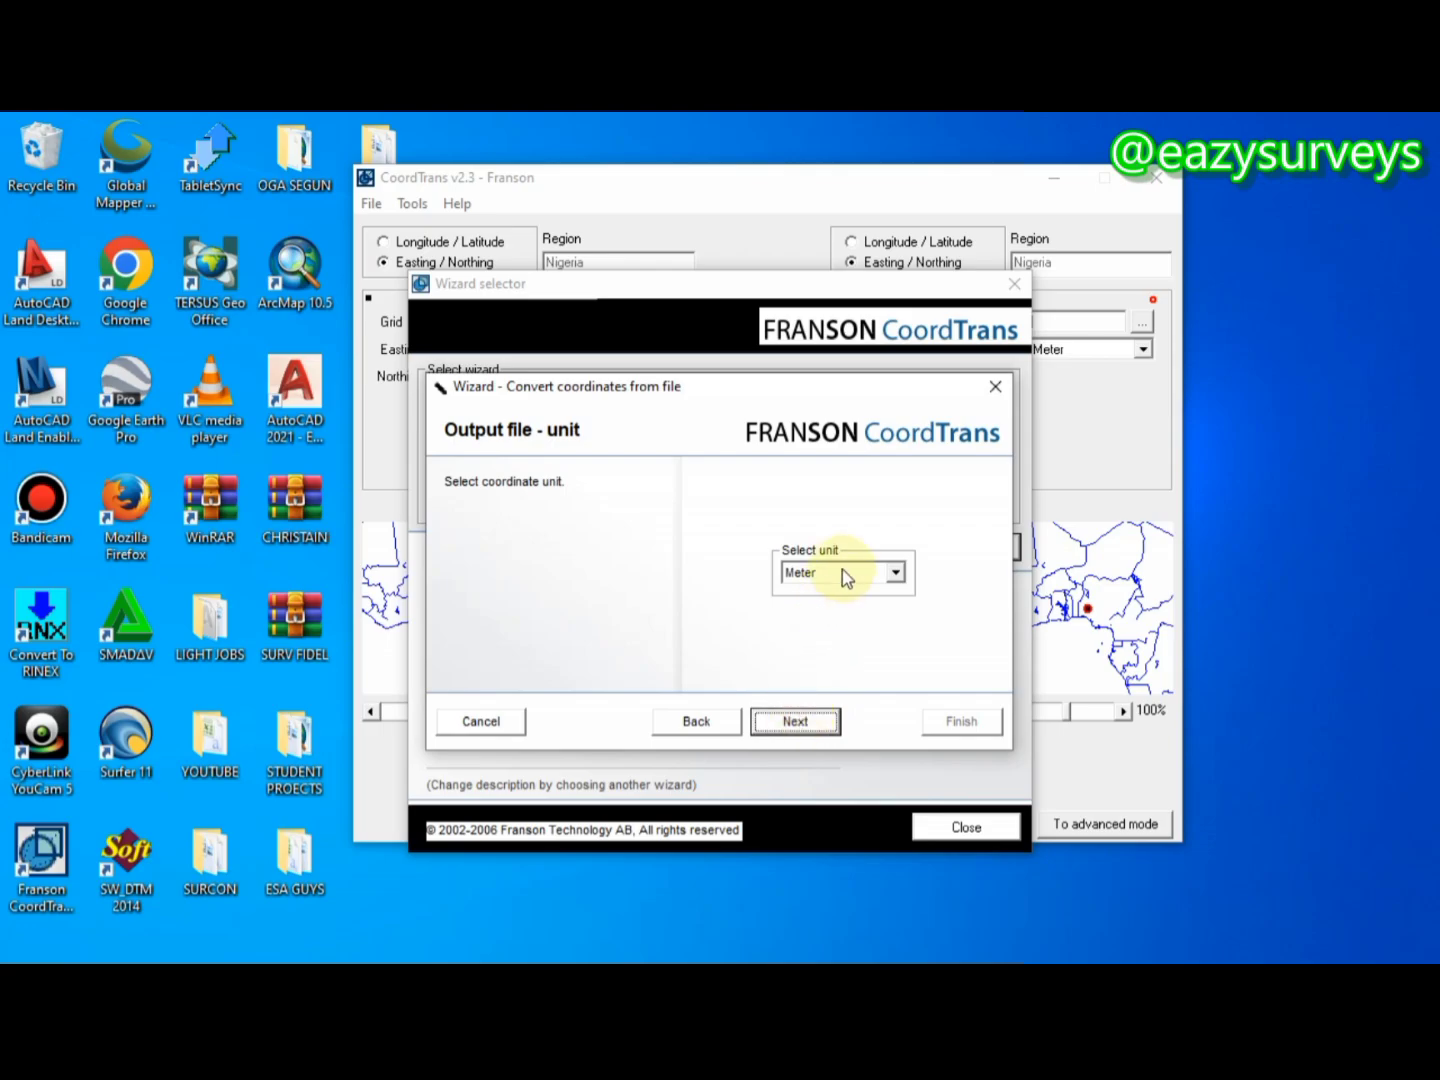
# Accept Meter as the output unit and run the file conversion through to the wizard's final page
pyautogui.click(795, 723)
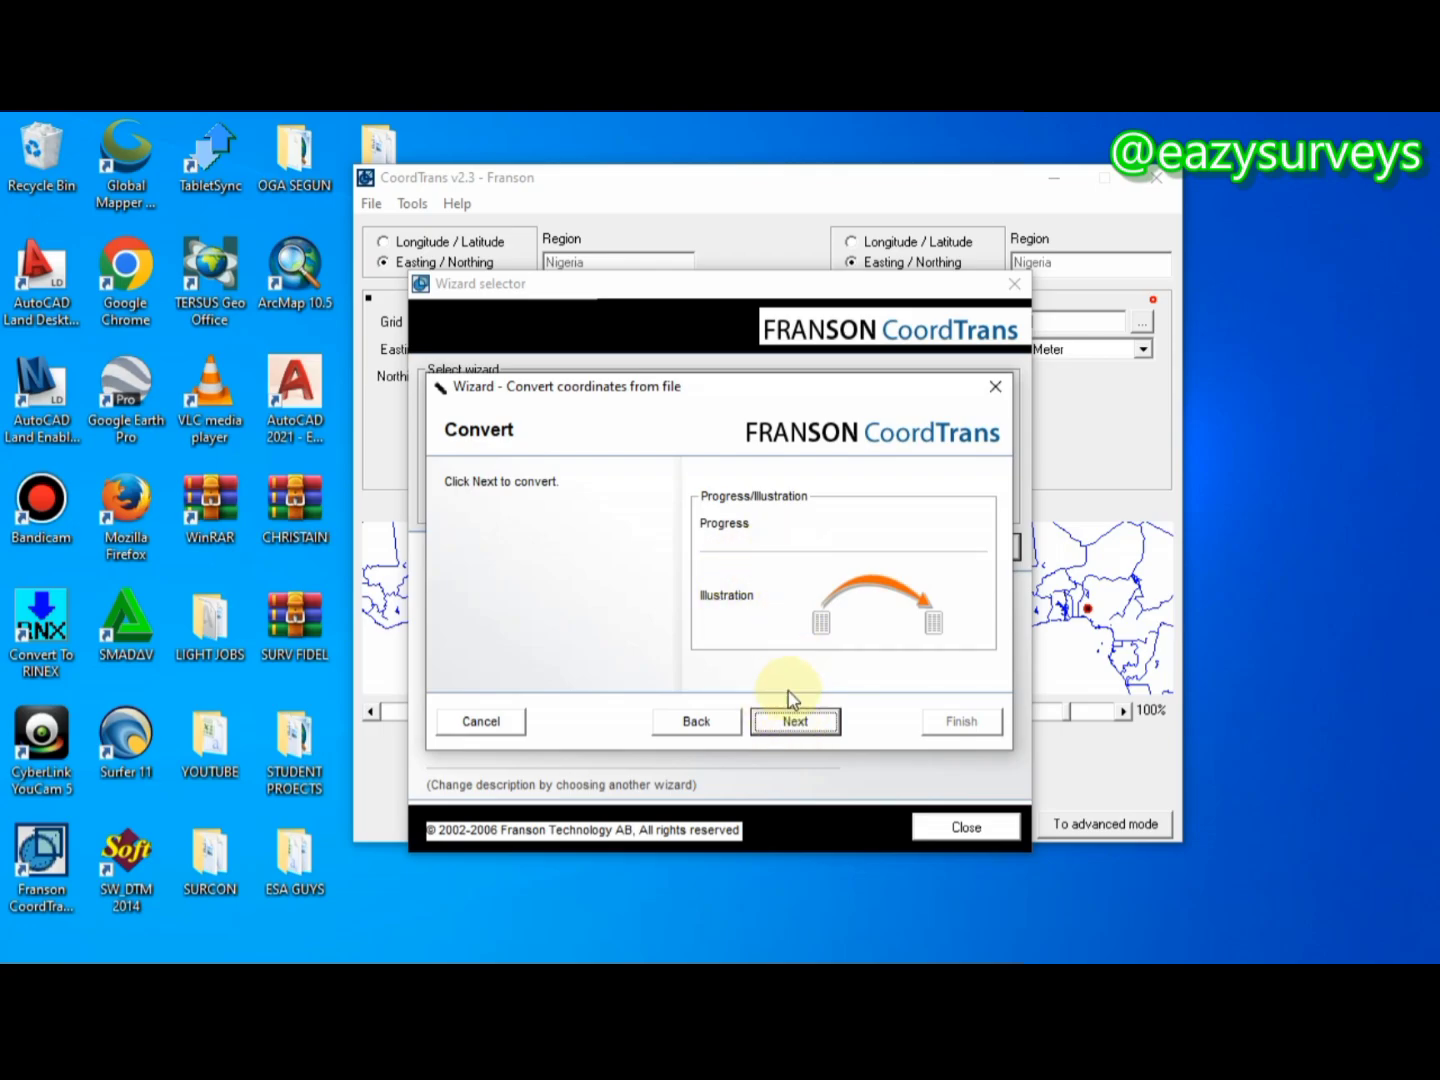
pyautogui.click(796, 722)
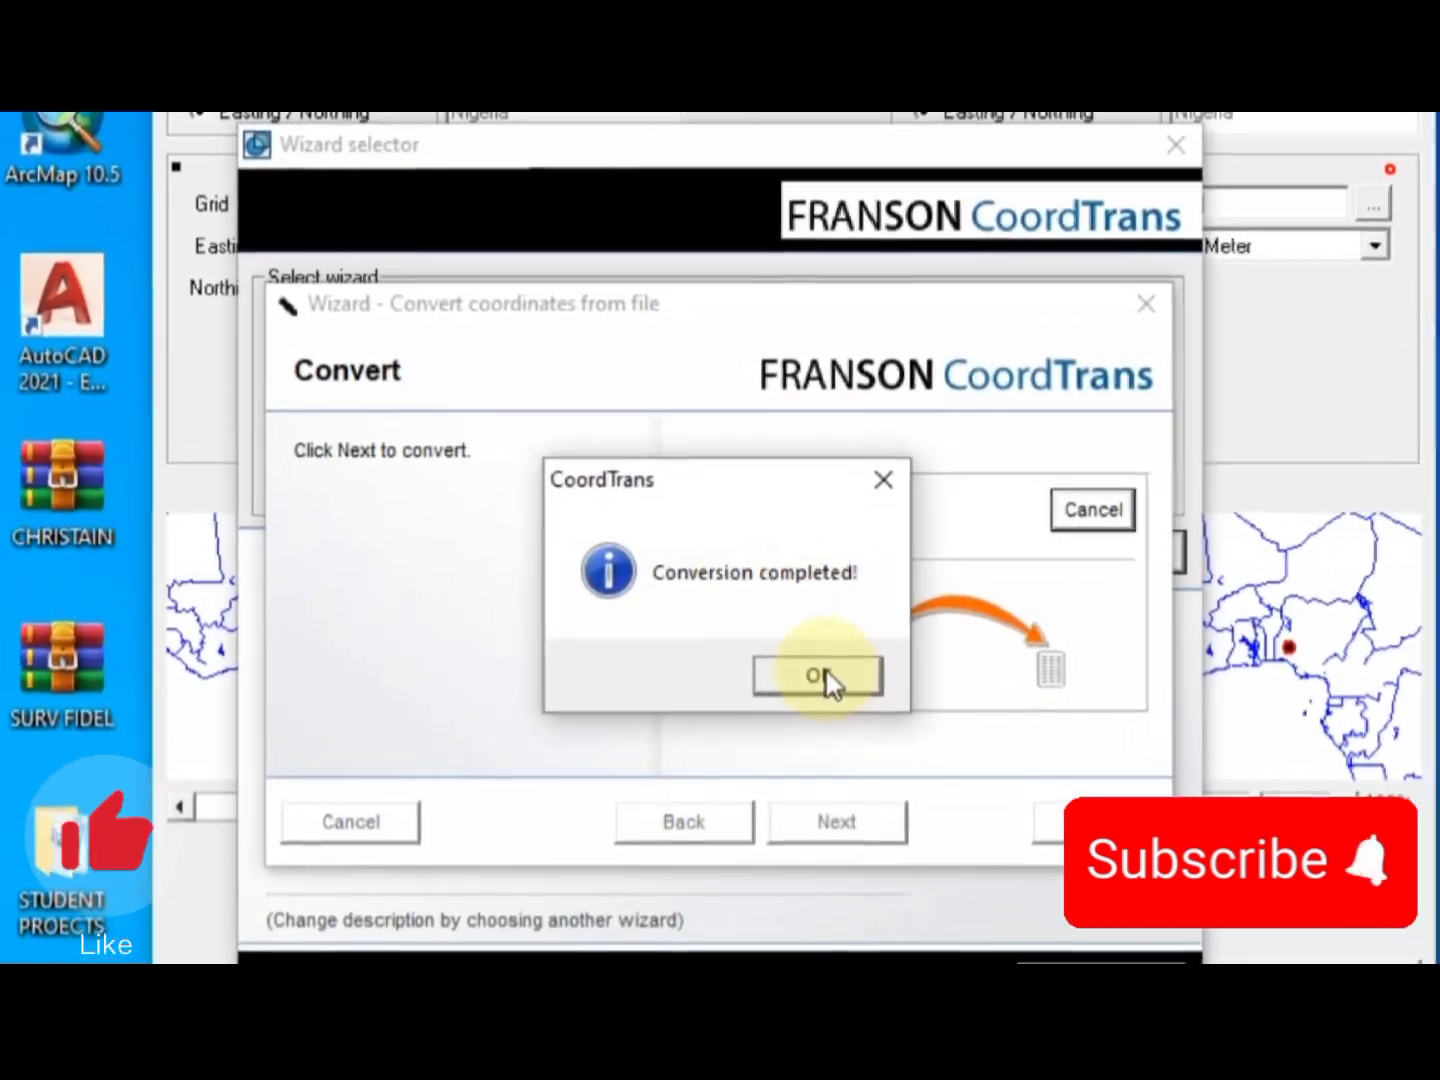
pyautogui.click(823, 679)
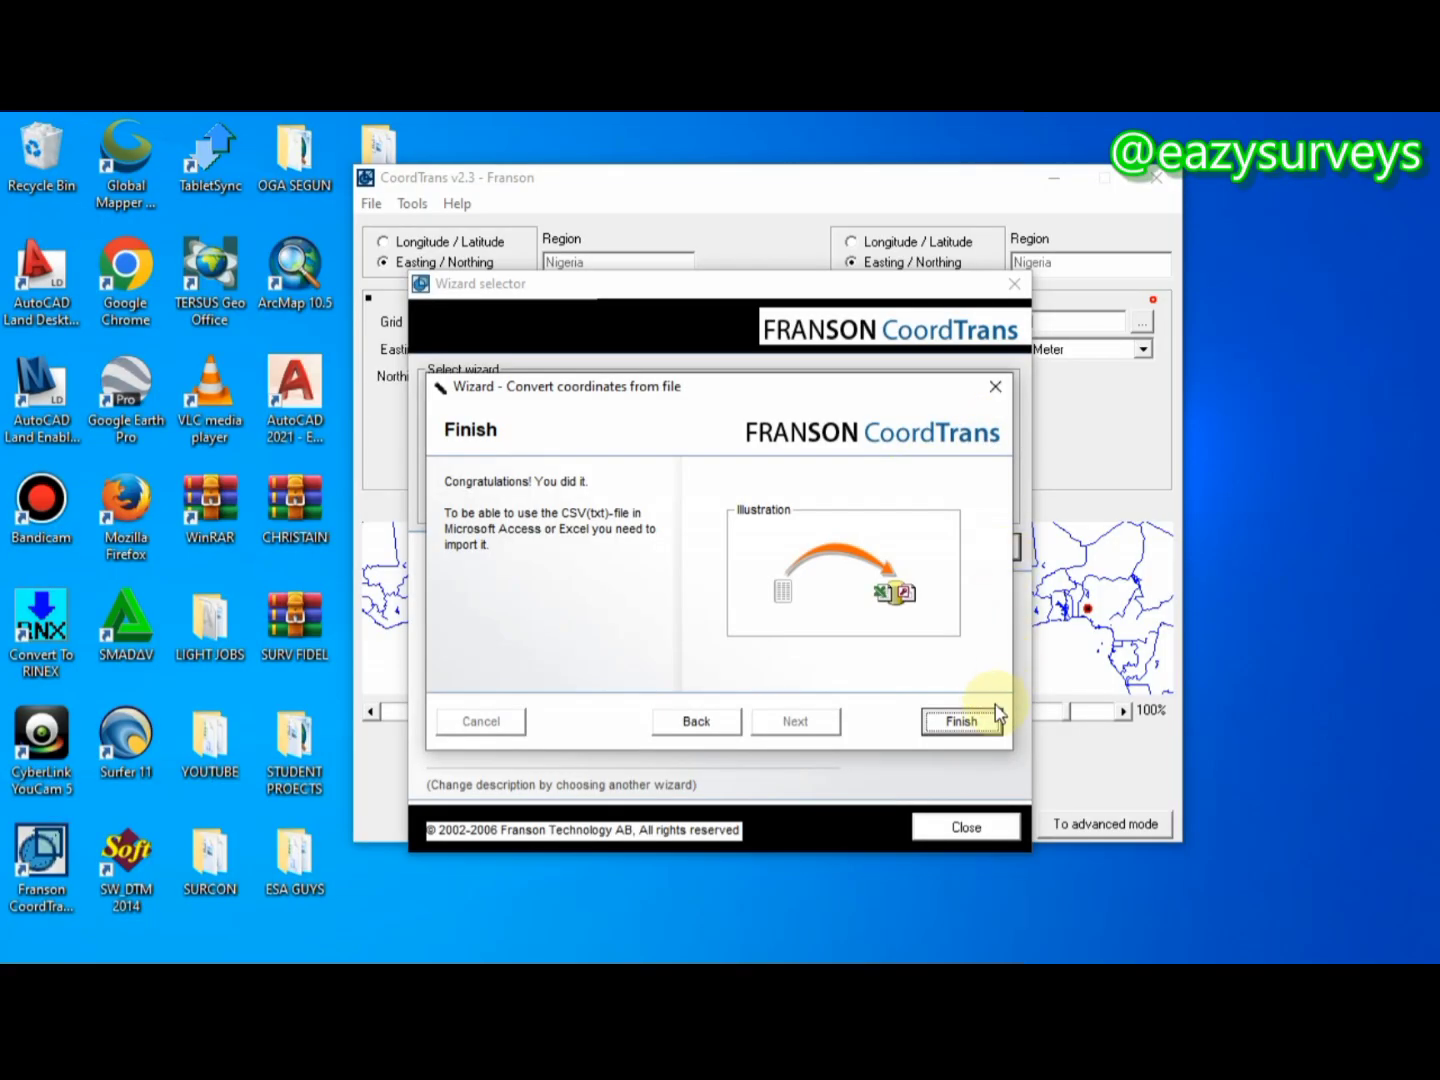
# Finish the conversion wizard and open the GPS_DATA_OUTPUT file from the YOUTUBE folder on the desktop in Excel
pyautogui.click(962, 721)
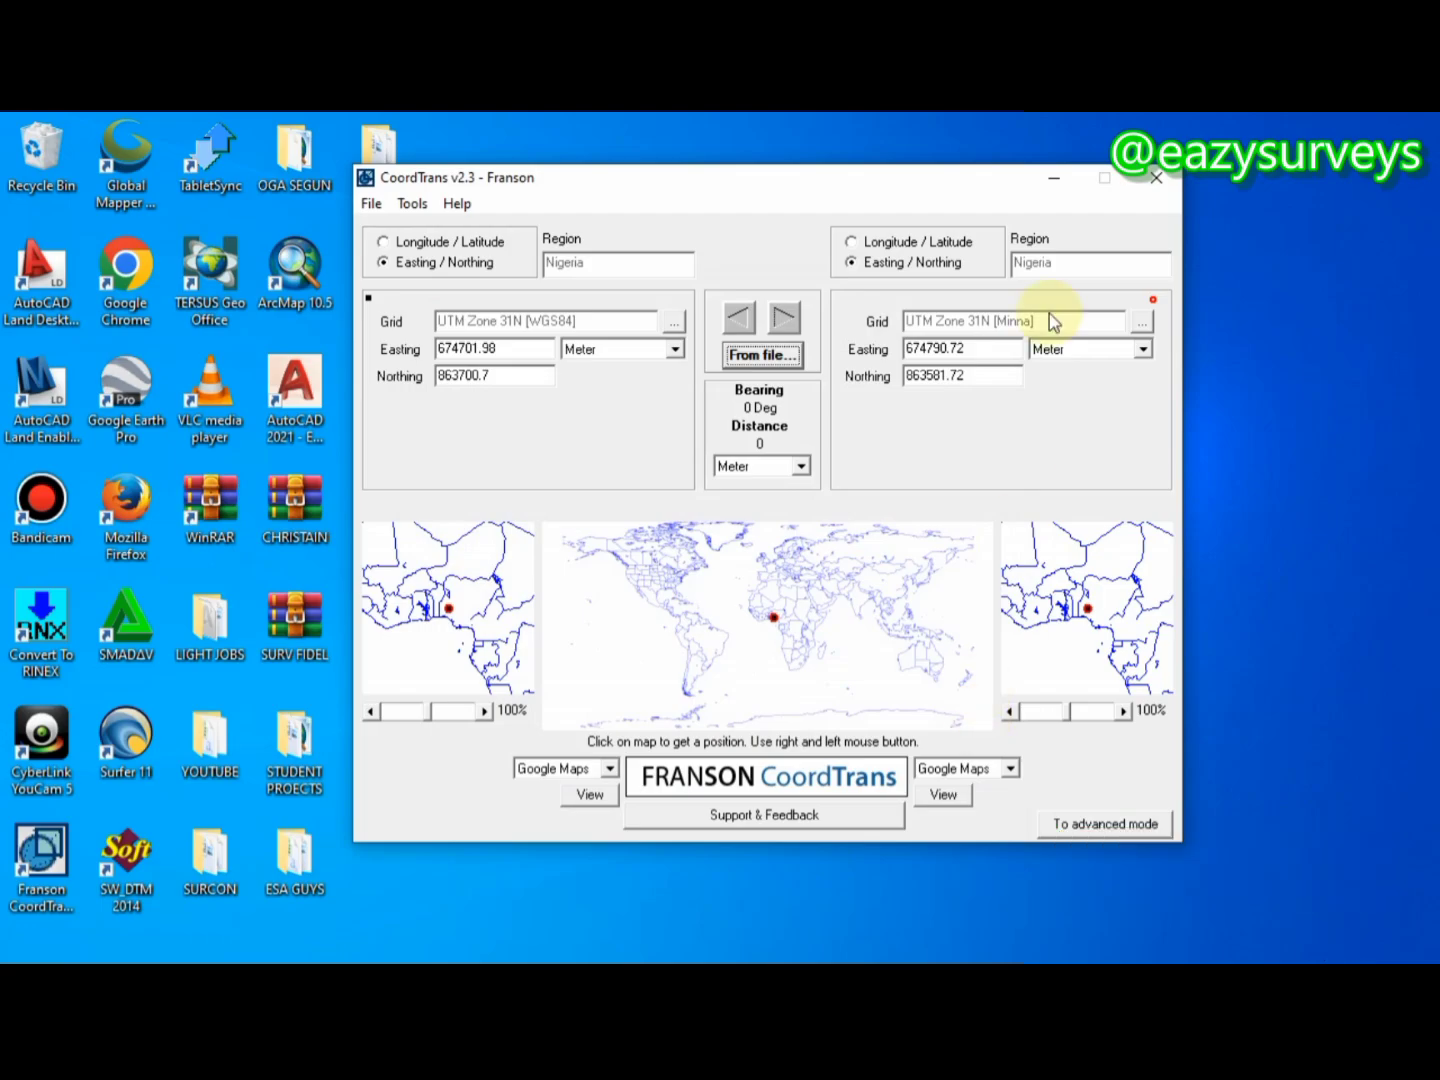
pyautogui.click(1054, 177)
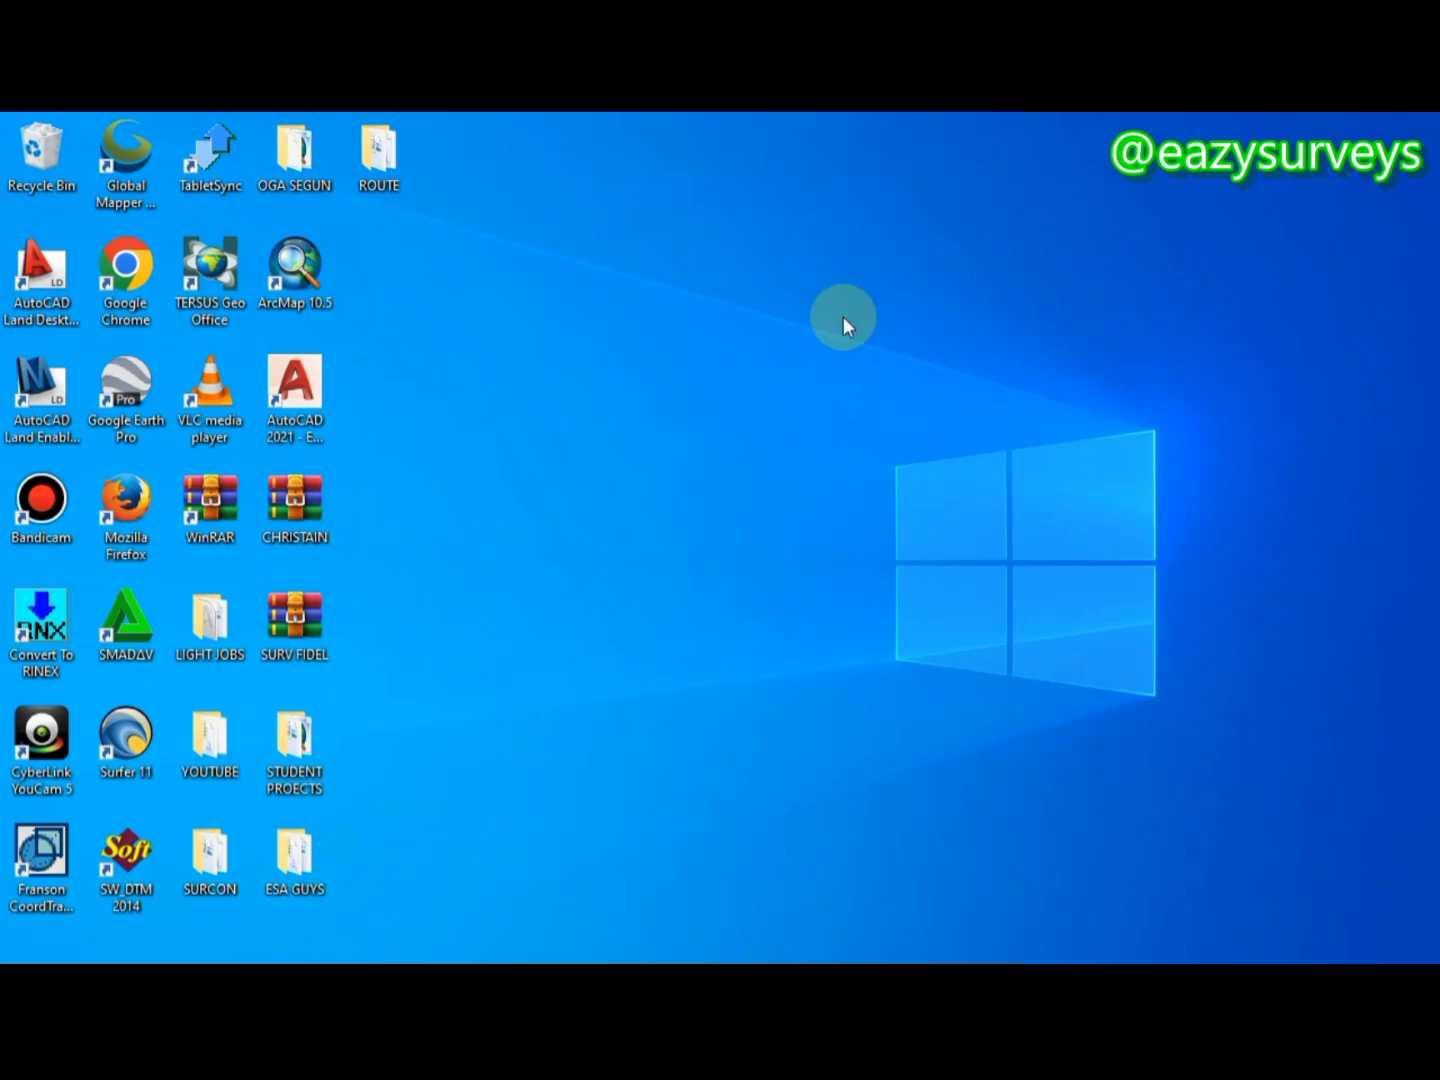
pyautogui.doubleClick(209, 748)
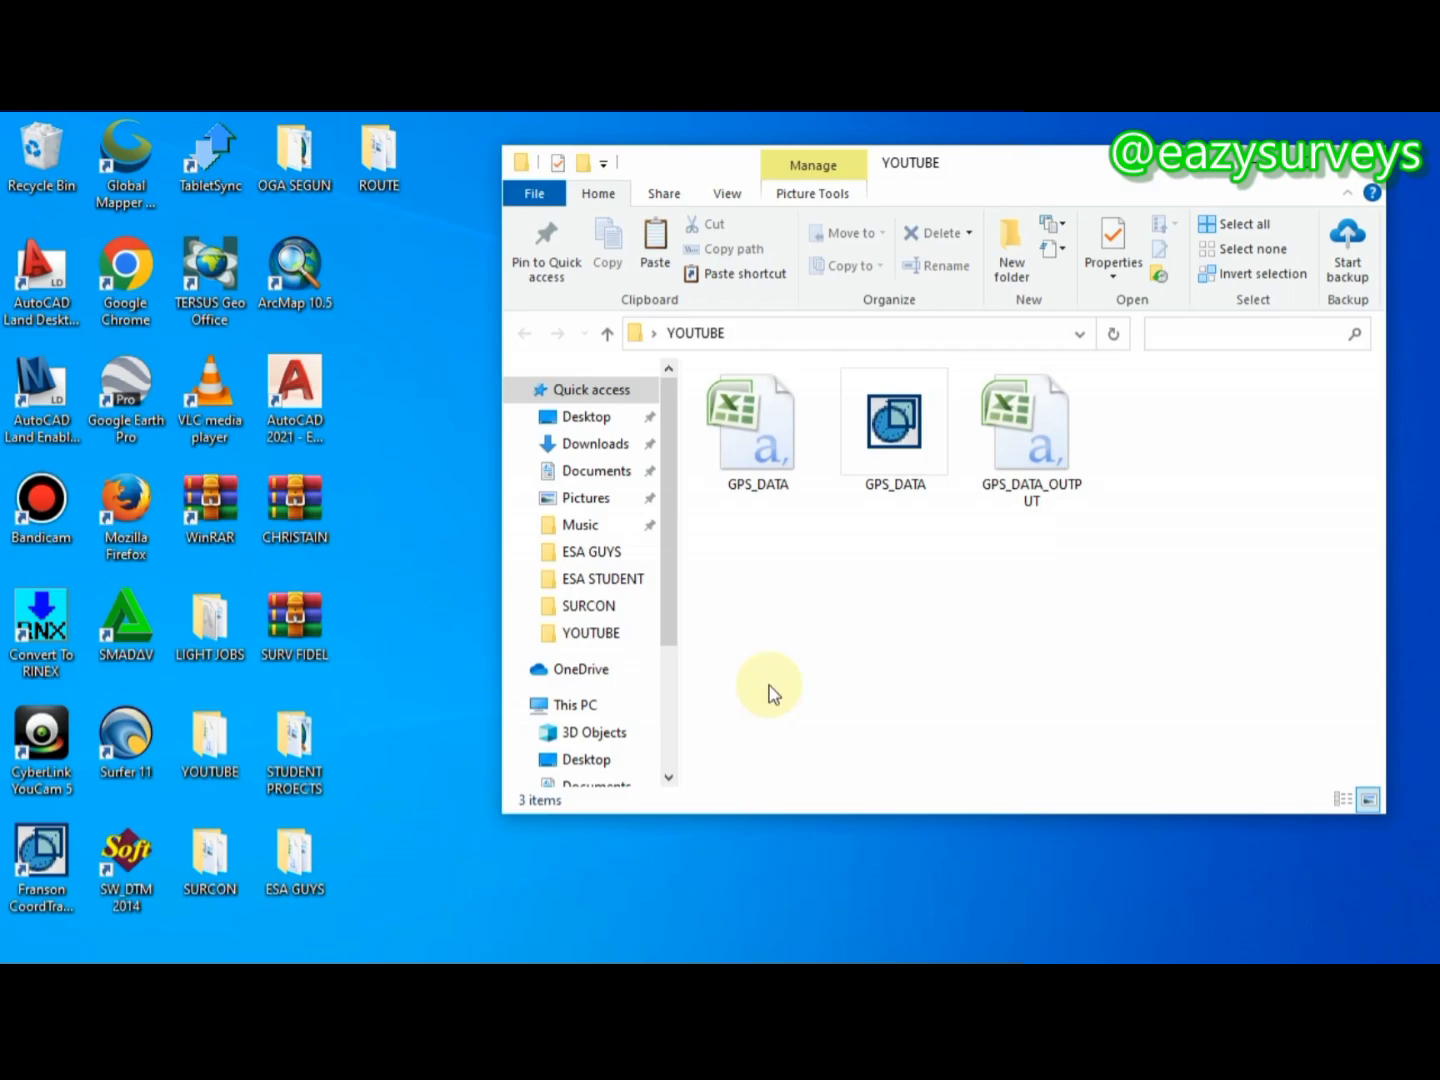
pyautogui.click(1035, 436)
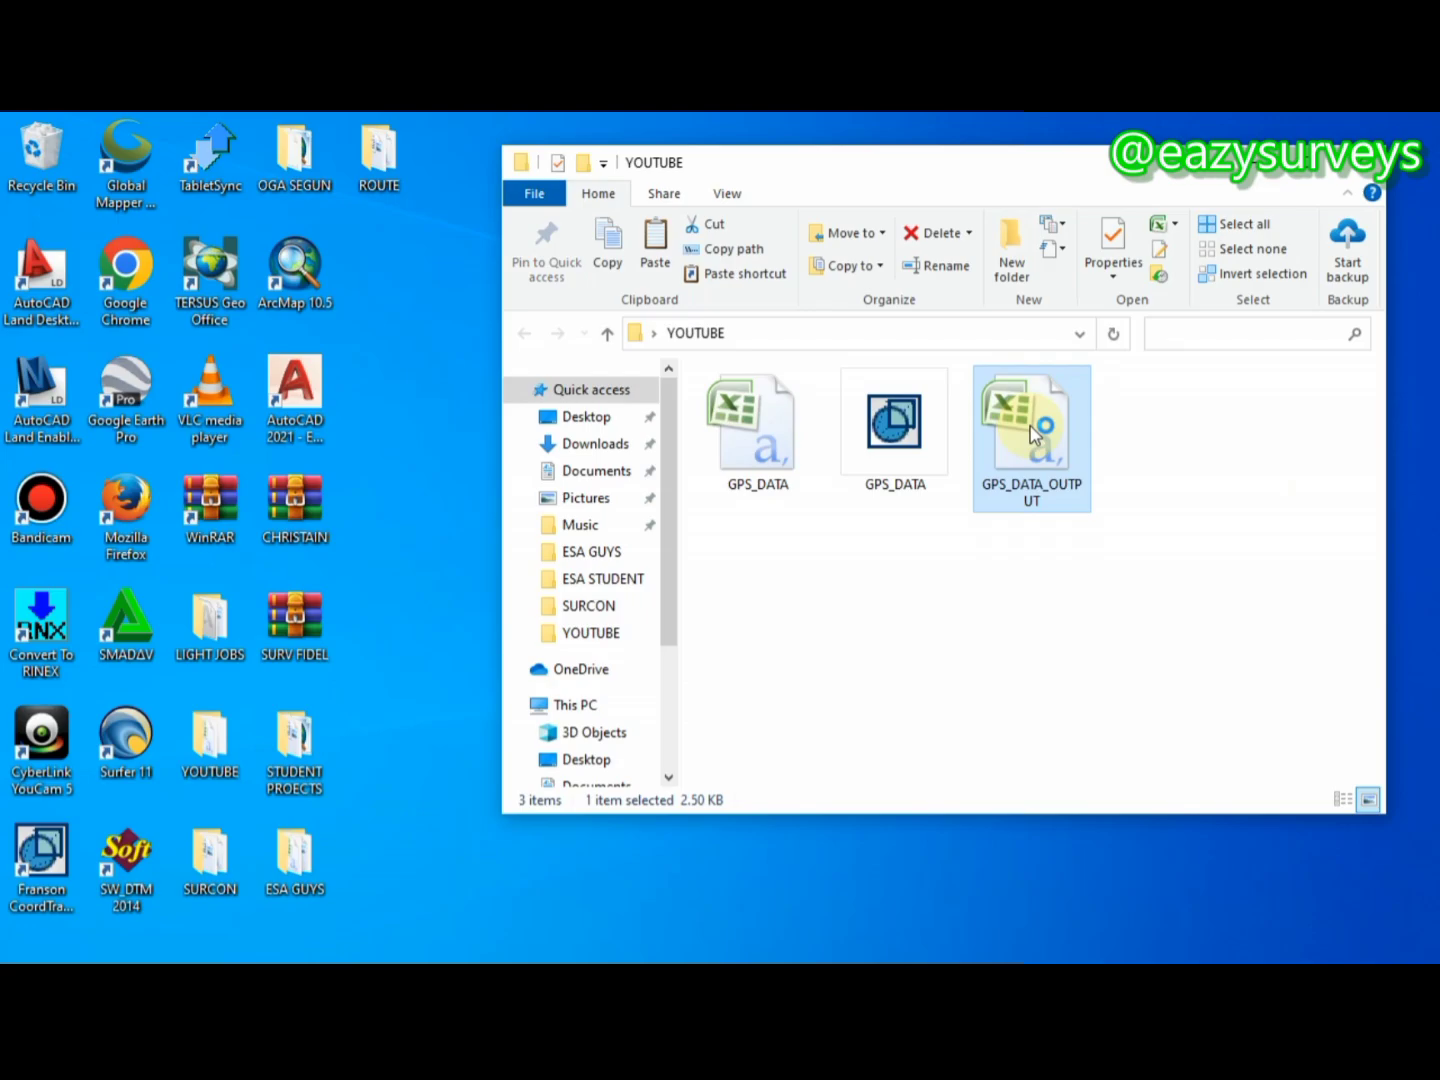
pyautogui.doubleClick(1035, 436)
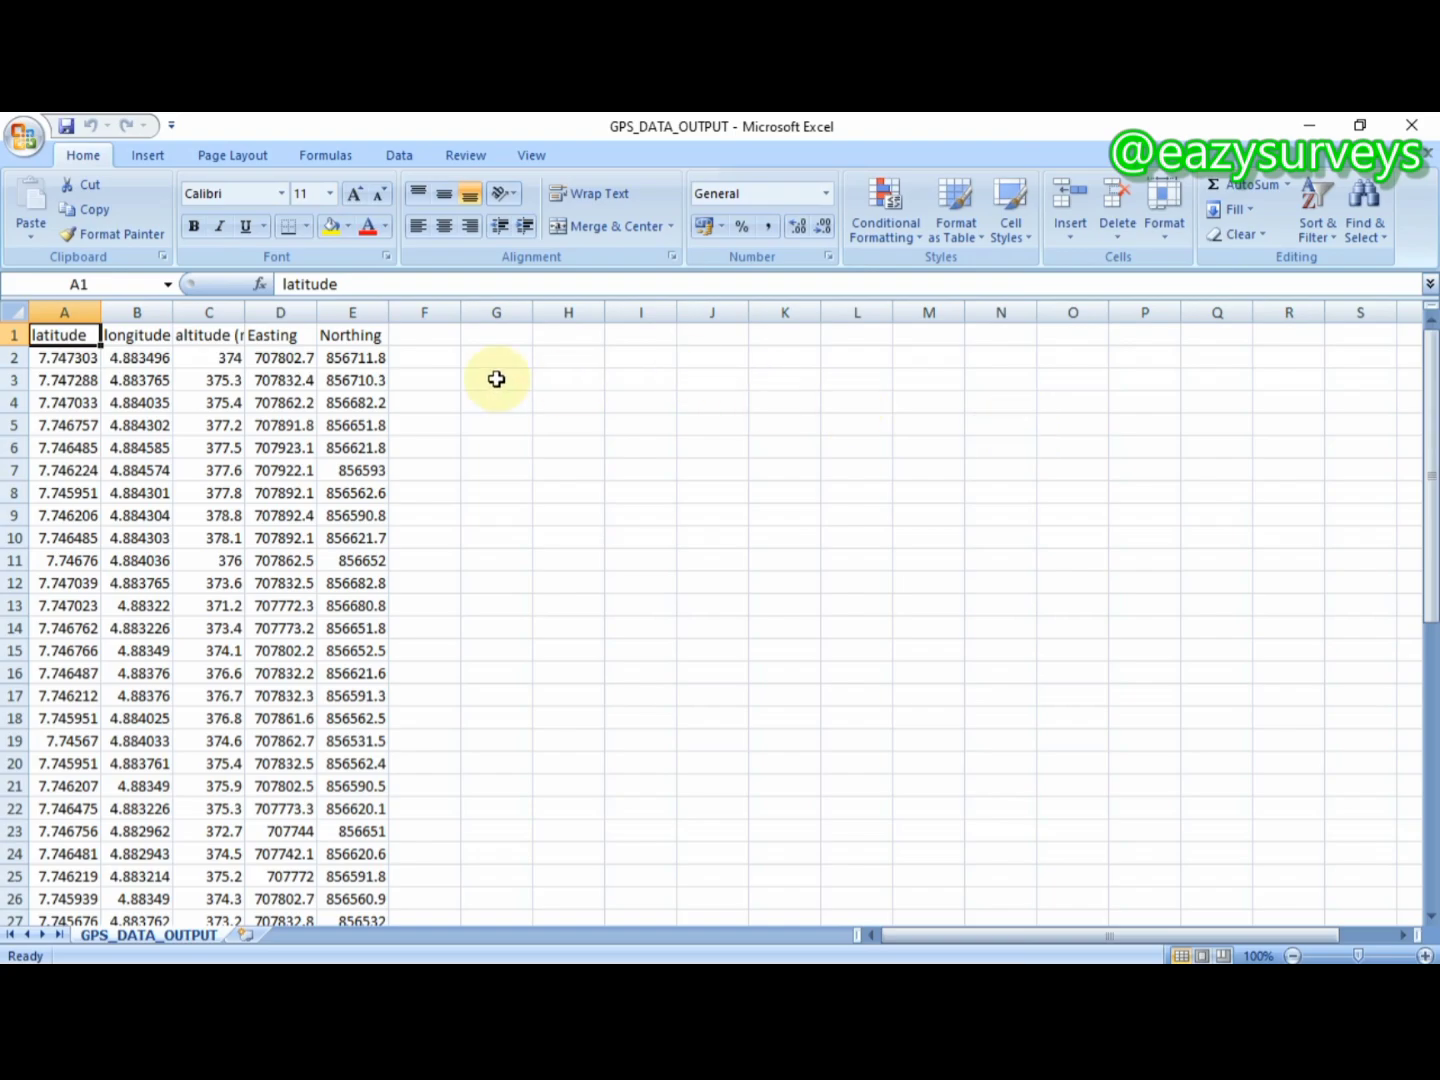
# Widen the Easting and Northing columns to show the full decimals and look through the converted coordinates
pyautogui.moveTo(315, 304); pyautogui.dragTo(347, 310)
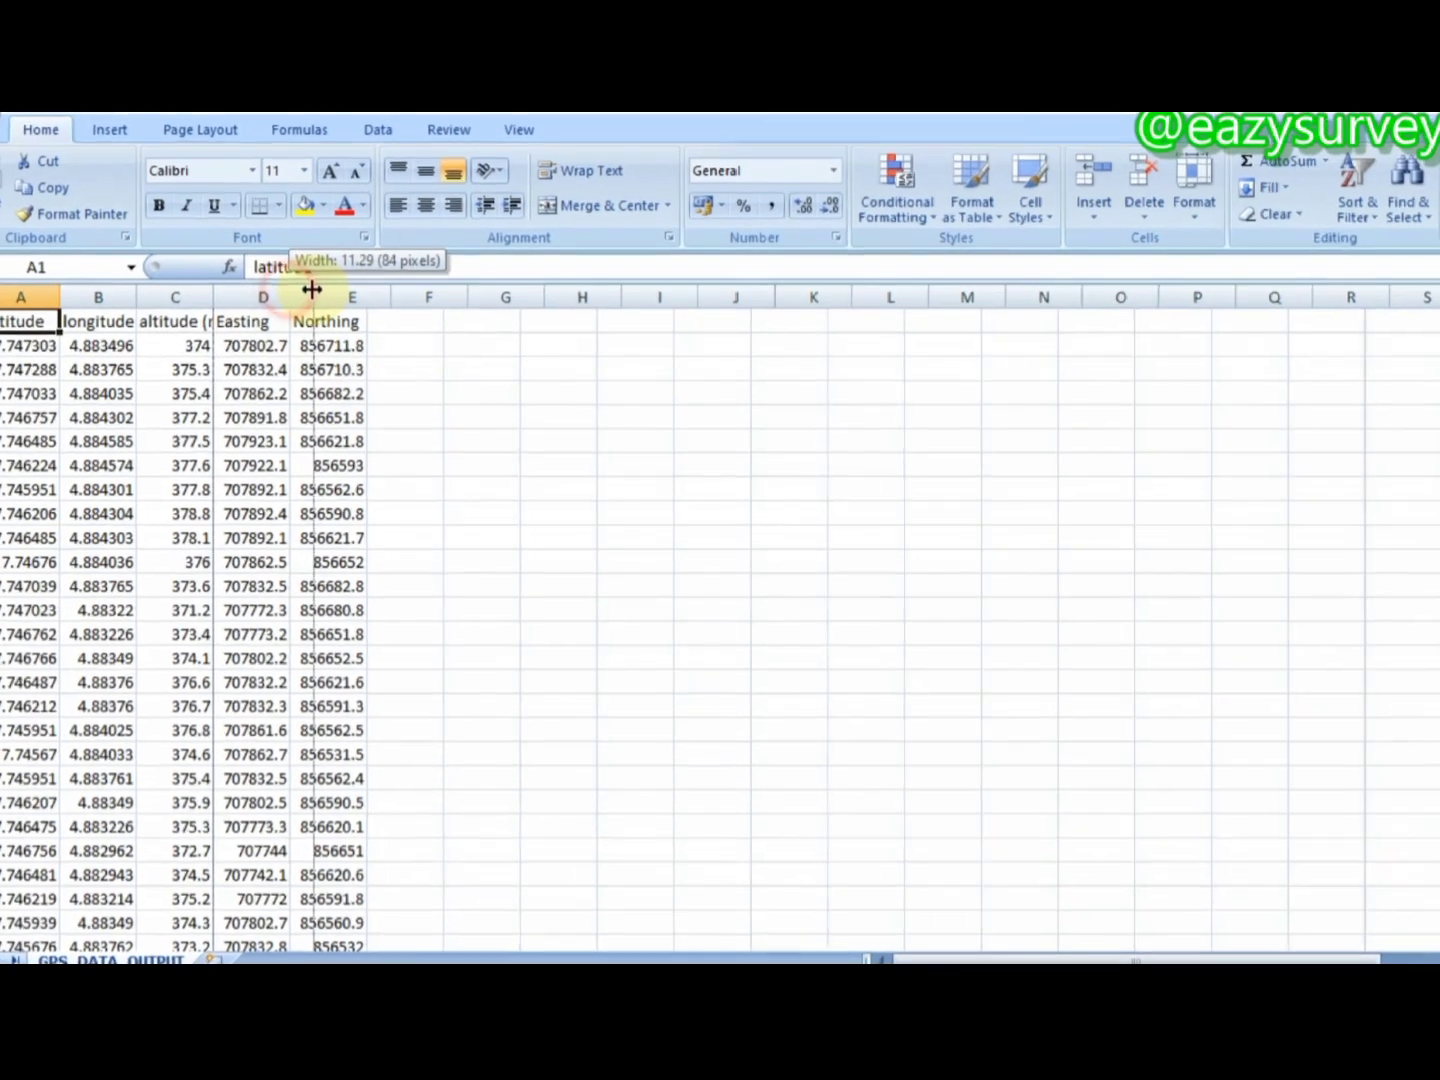
pyautogui.moveTo(352, 233); pyautogui.dragTo(360, 234)
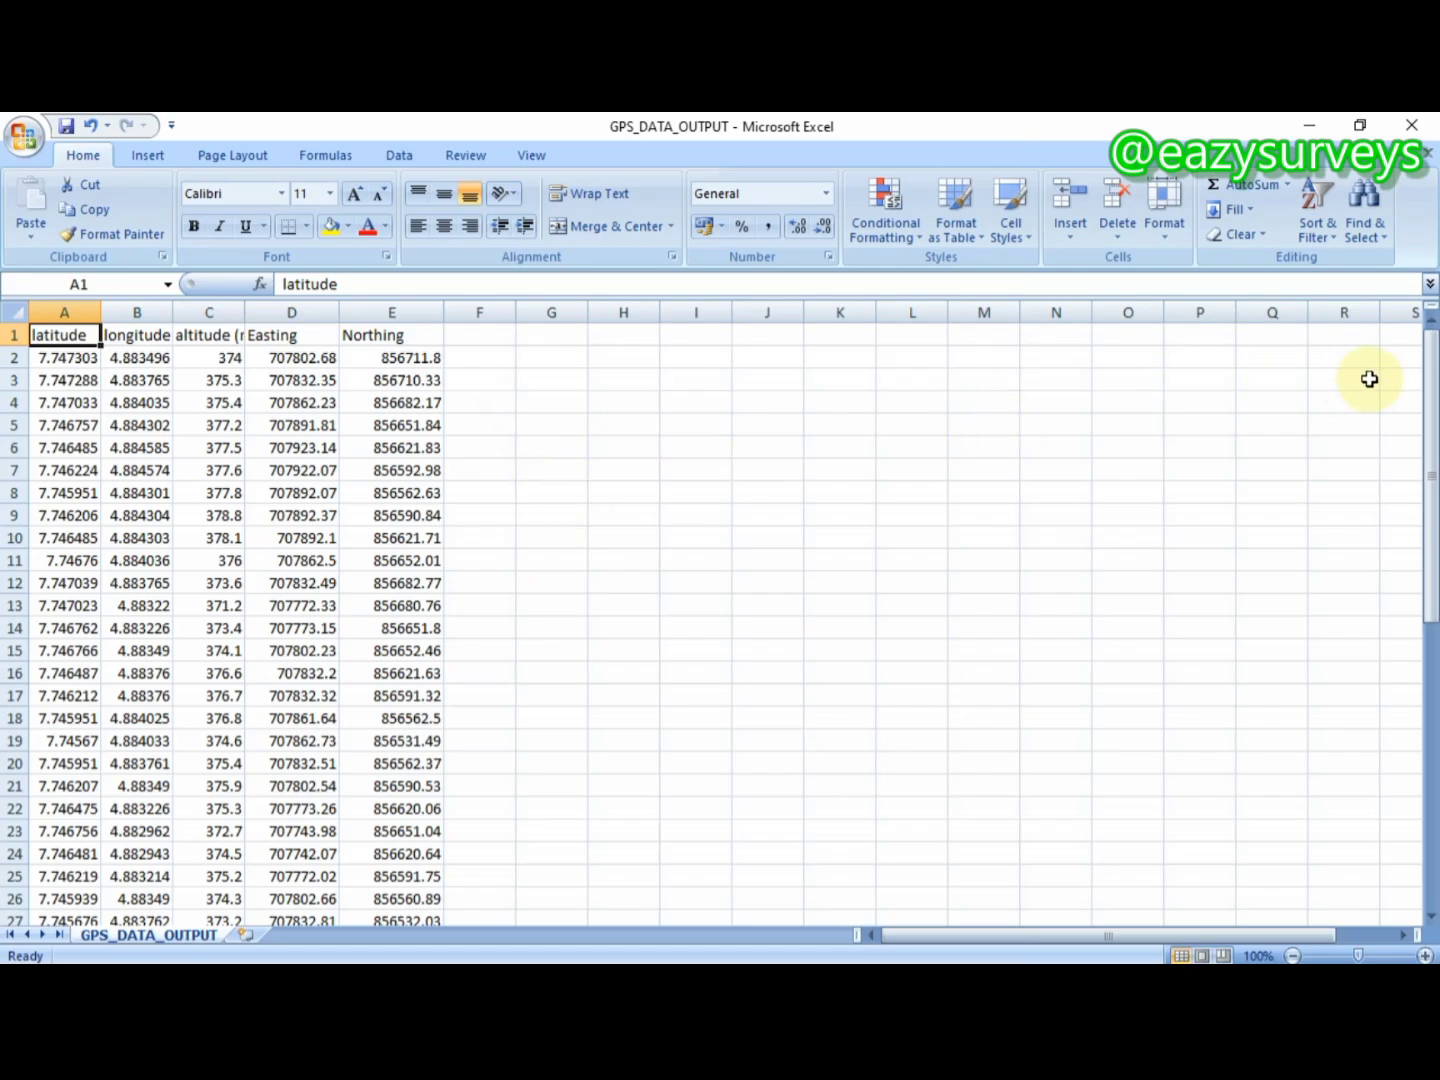
pyautogui.moveTo(1433, 385); pyautogui.dragTo(1434, 751)
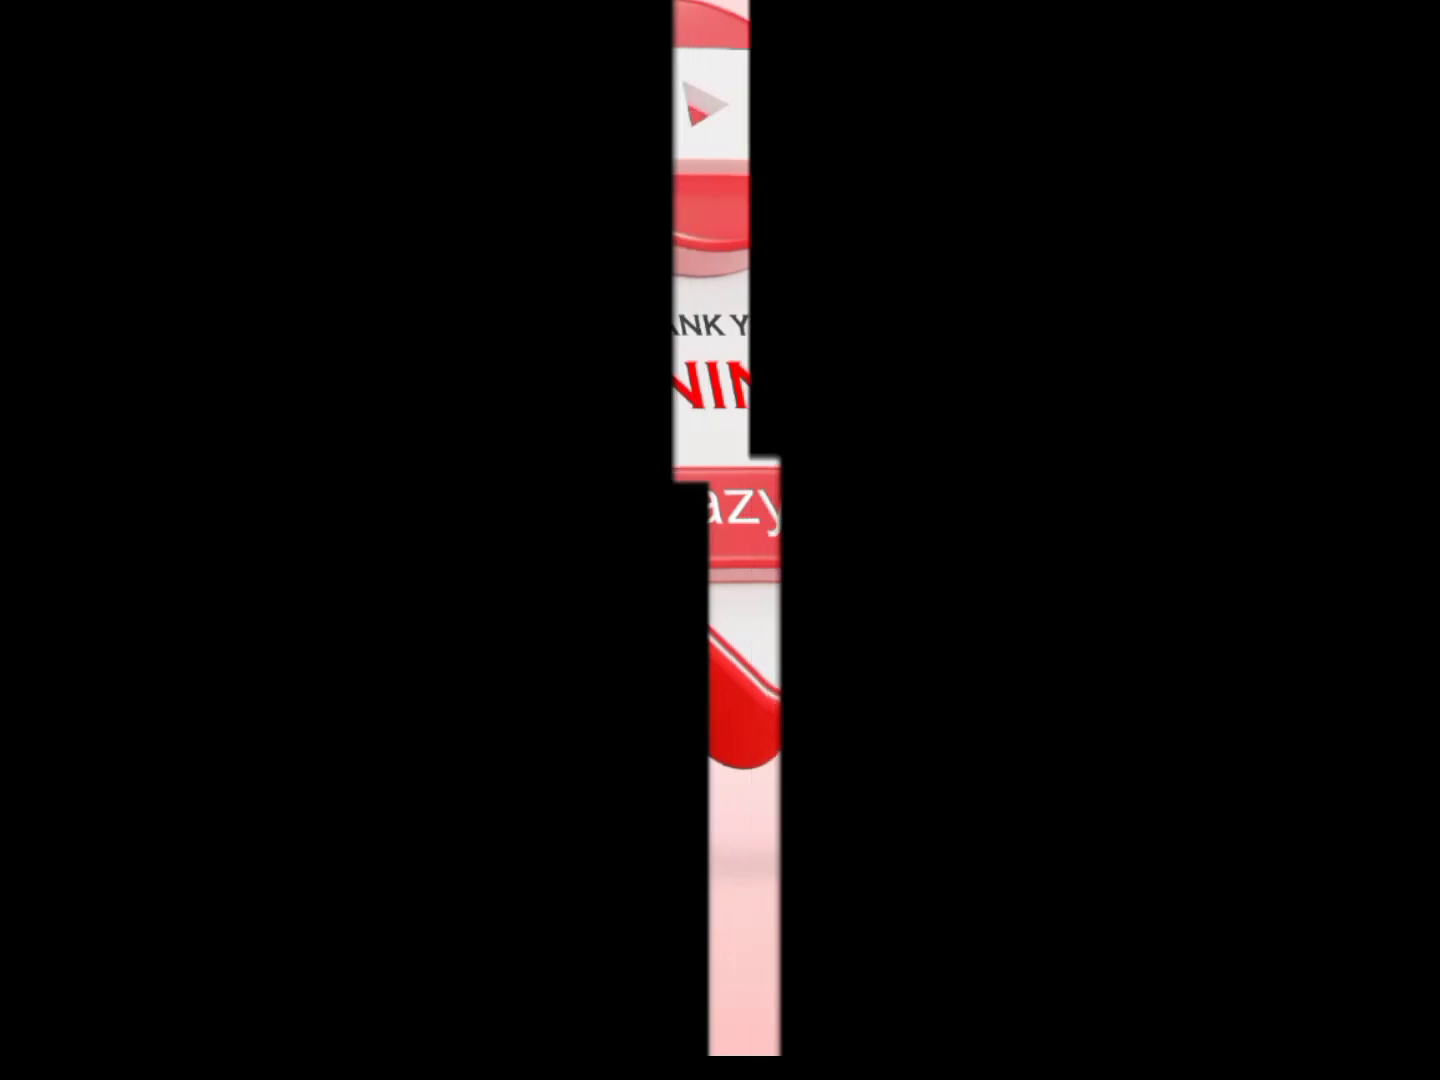